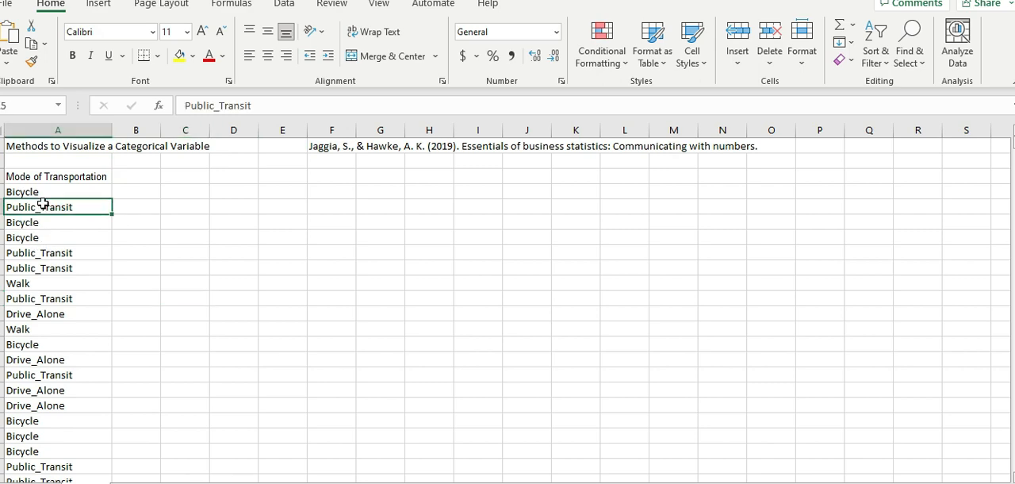
# - Look over the Mode of Transportation heading and the category entries listed beneath it in column A
pyautogui.click(63, 191)
pyautogui.click(65, 176)
pyautogui.click(62, 238)
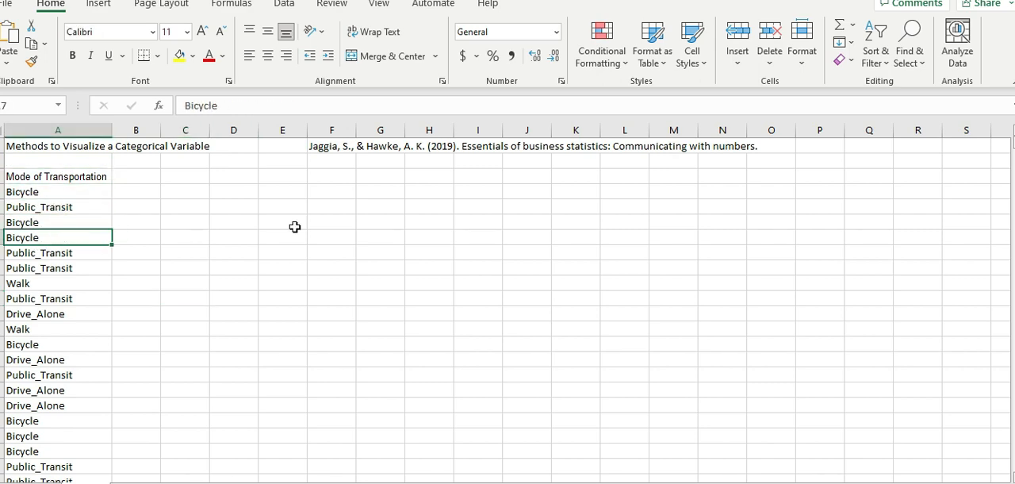
pyautogui.click(176, 298)
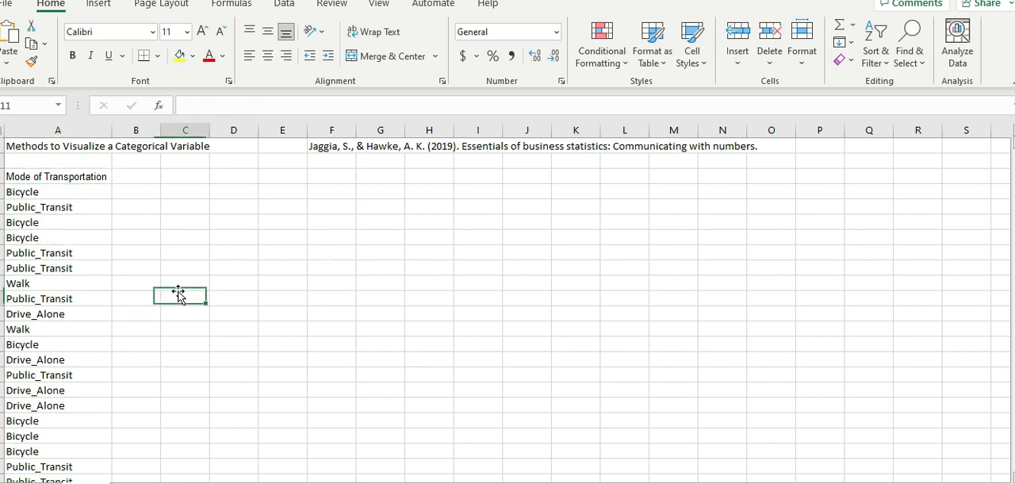
pyautogui.click(41, 207)
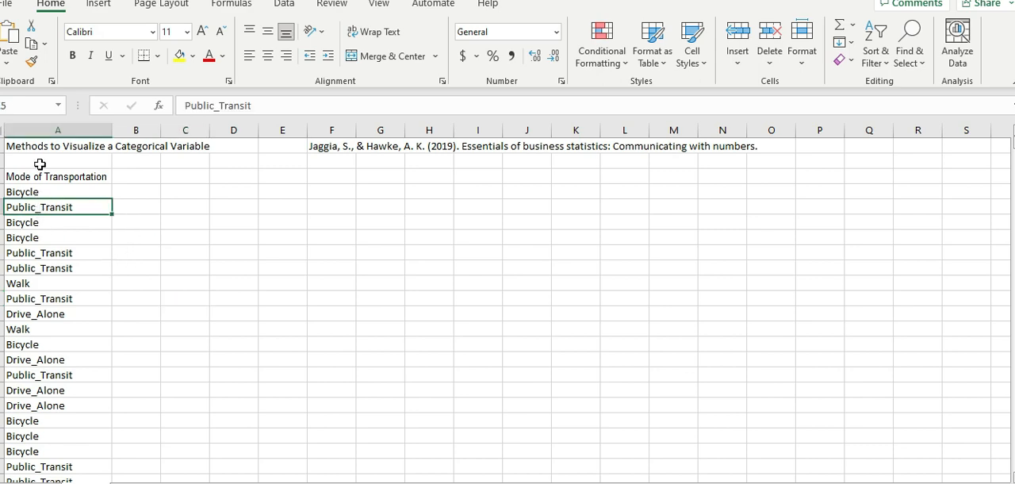
pyautogui.click(40, 161)
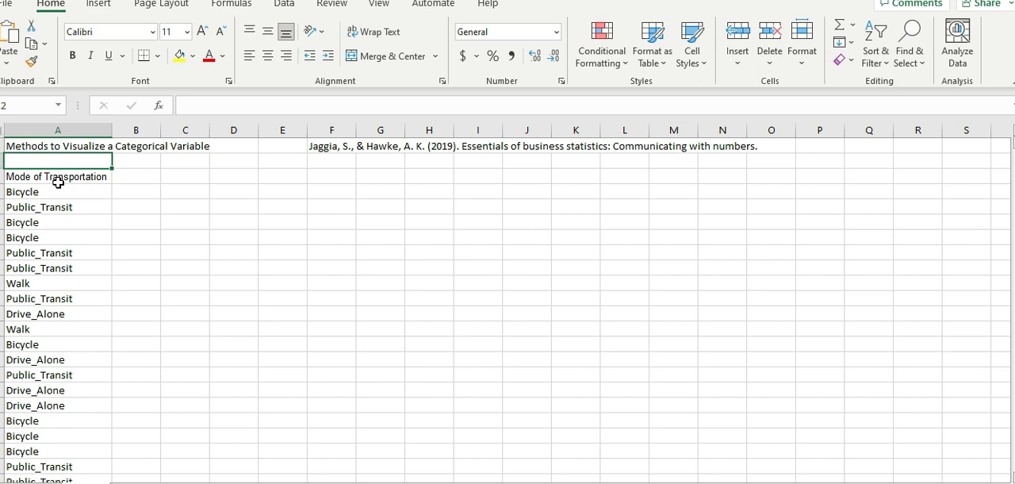
pyautogui.click(119, 250)
pyautogui.click(50, 176)
pyautogui.click(58, 266)
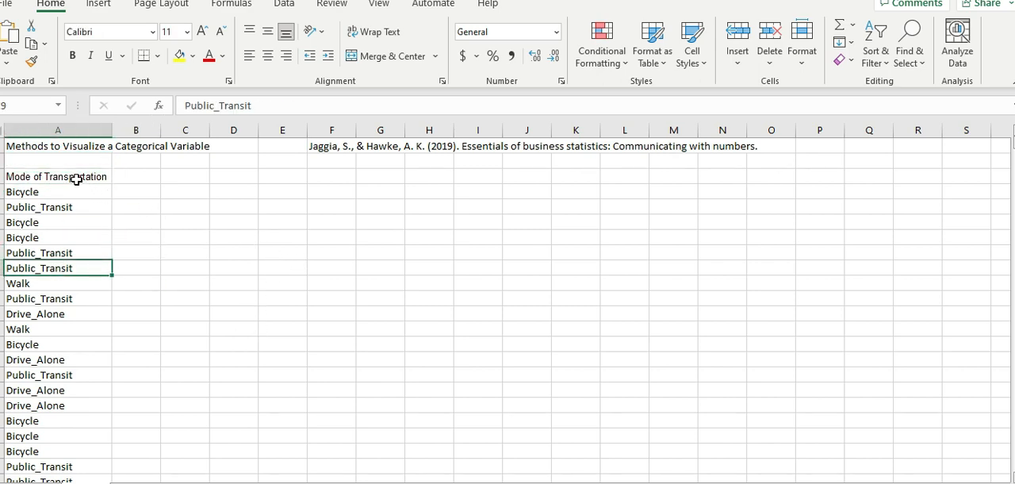
pyautogui.moveTo(76, 179); pyautogui.dragTo(46, 221)
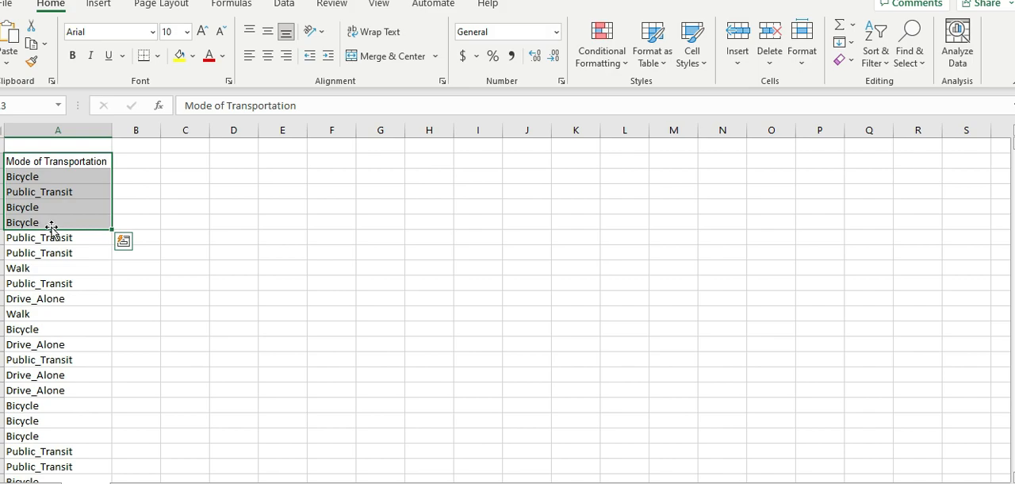
pyautogui.click(193, 210)
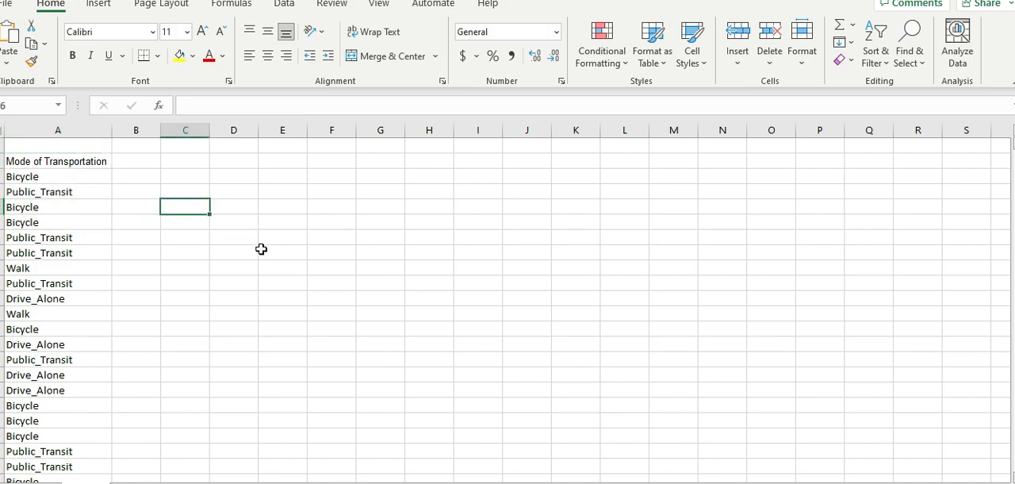
pyautogui.scroll(1, 262, 249)
pyautogui.moveTo(54, 176); pyautogui.dragTo(69, 437)
pyautogui.click(70, 239)
# - Make the Mode of Transportation heading in cell A3 bold
pyautogui.click(42, 176)
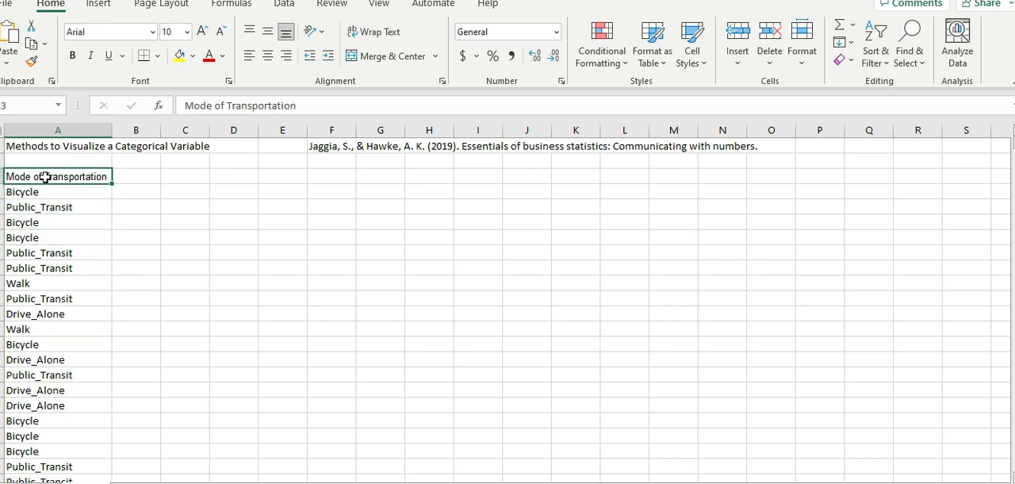
pyautogui.hotkey('ctrl', 'b')
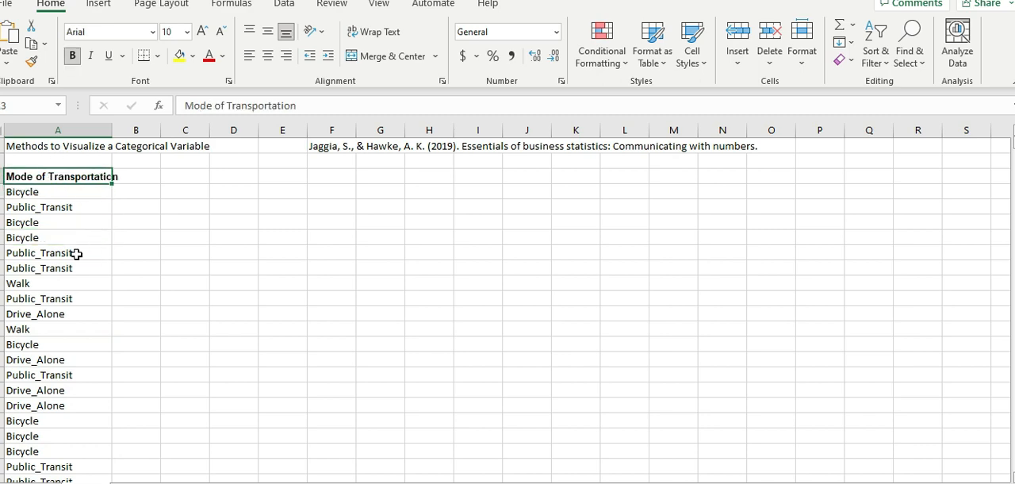
pyautogui.click(71, 252)
pyautogui.click(183, 207)
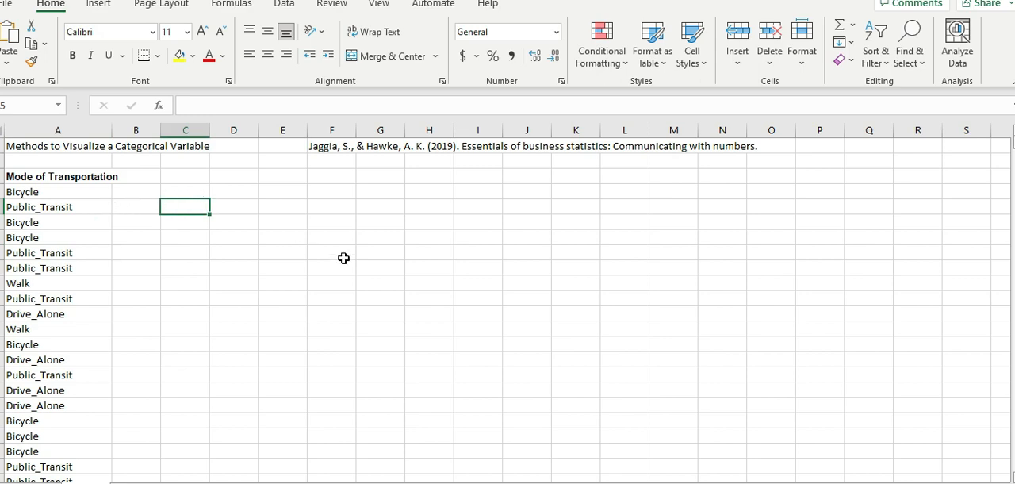
# - Copy the bold Mode of Transportation heading from A3 into cell C5
pyautogui.click(216, 240)
pyautogui.click(39, 176)
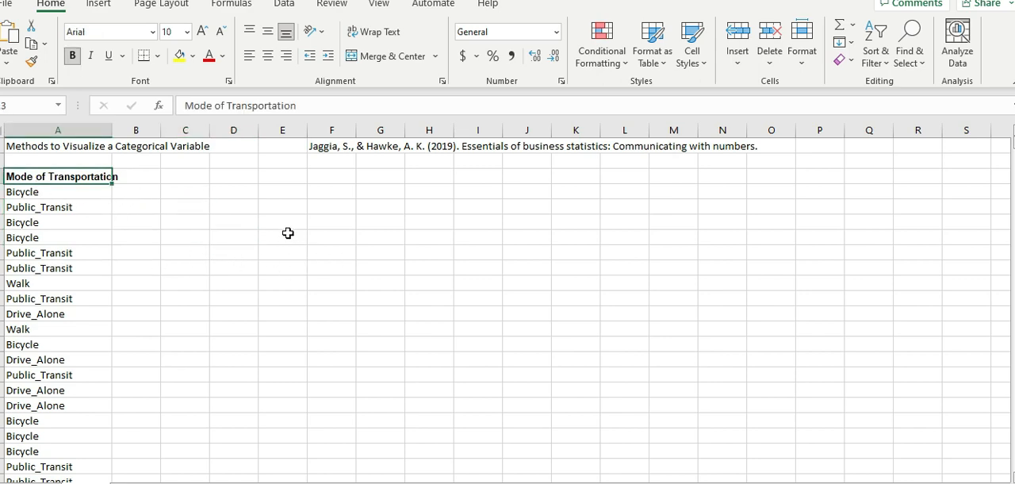
pyautogui.hotkey('ctrl', 'c')
pyautogui.click(184, 207)
pyautogui.hotkey('ctrl', 'v')
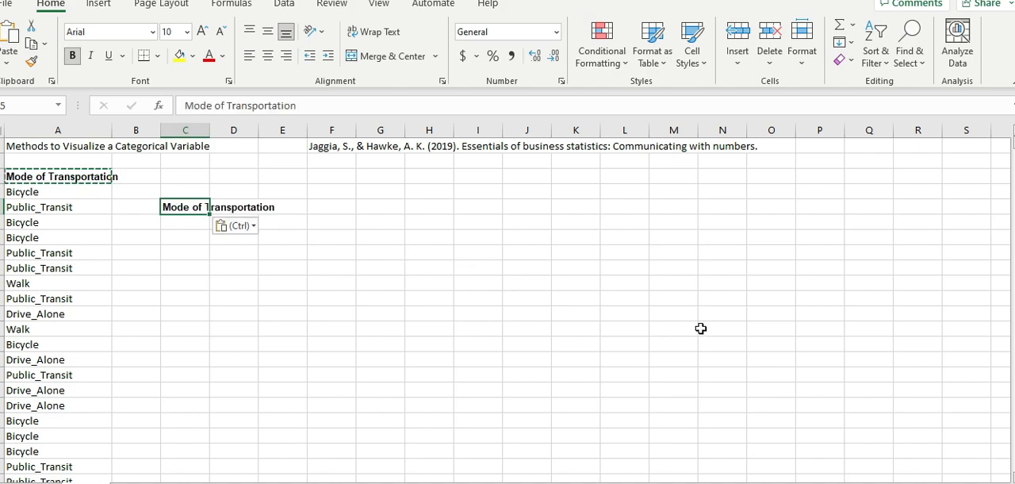
pyautogui.scroll(5, 237, 350)
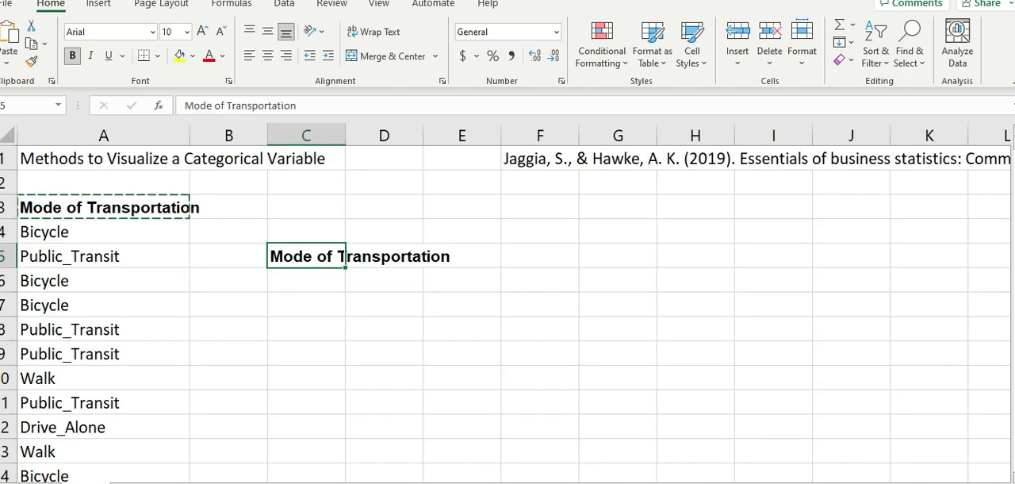
pyautogui.scroll(2, 202, 328)
pyautogui.click(125, 264)
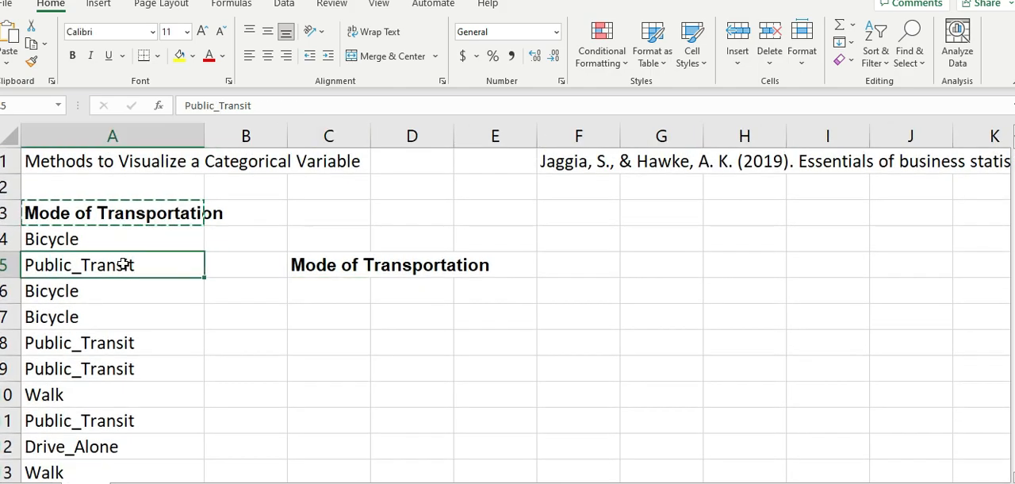
pyautogui.press('Down')
pyautogui.press('Down')
pyautogui.press('Down')
pyautogui.press('Down')
pyautogui.press('Down')
pyautogui.press('Down')
pyautogui.press('Down')
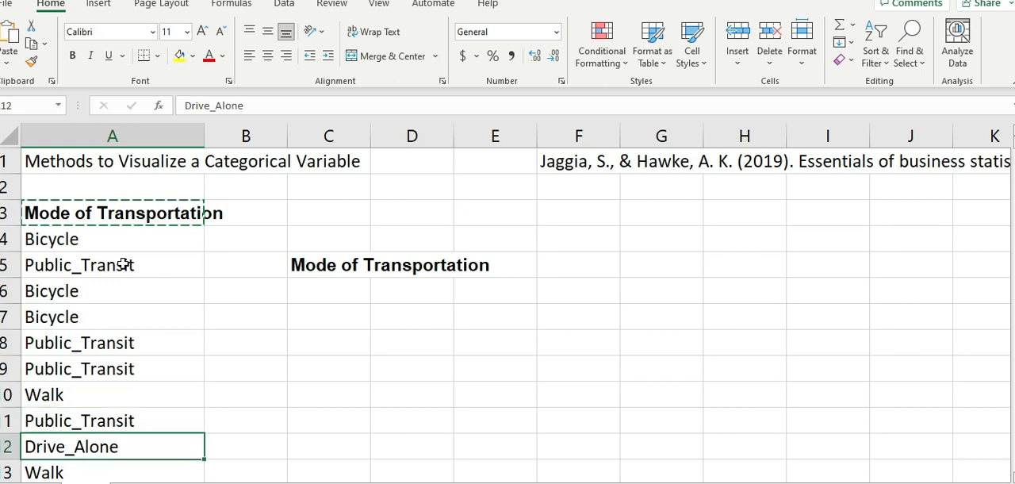
pyautogui.click(314, 301)
# - Add a filter to the Mode of Transportation heading in cell A3
pyautogui.click(146, 214)
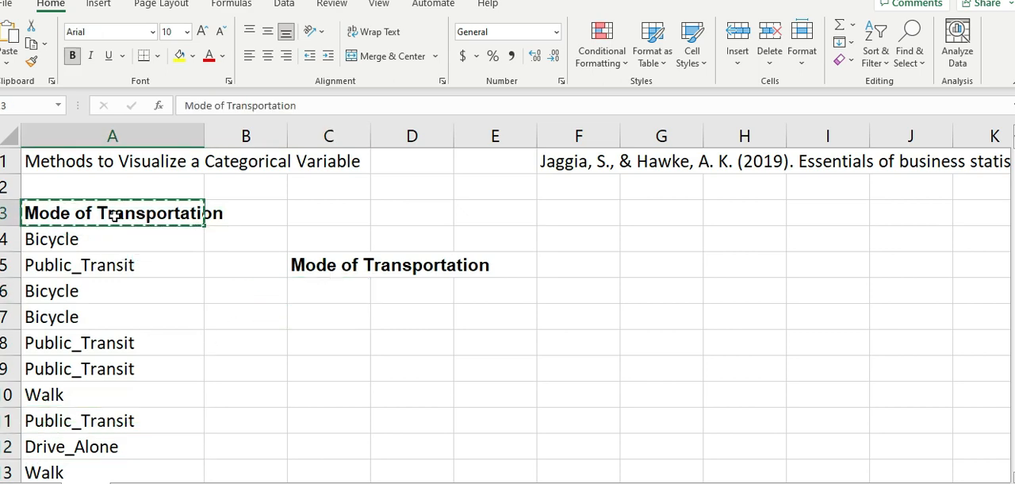
pyautogui.click(887, 68)
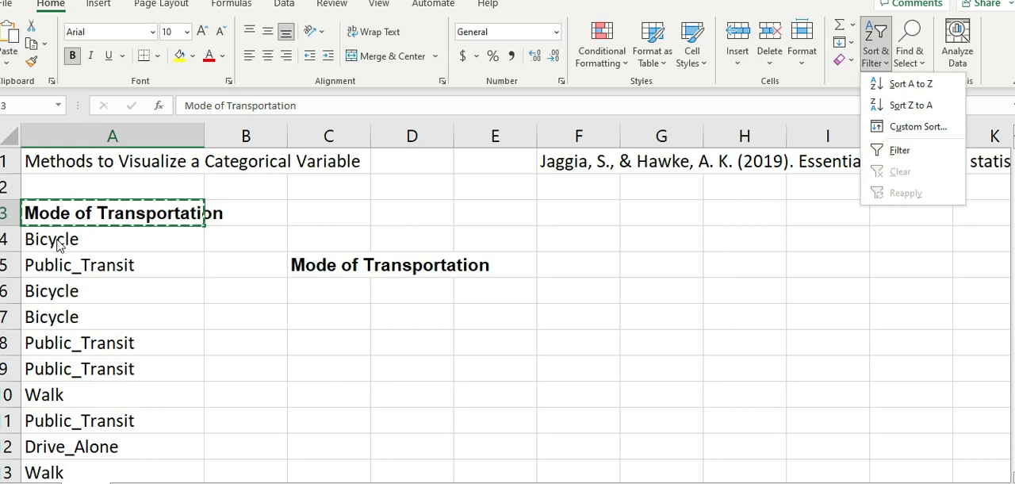
pyautogui.click(127, 414)
pyautogui.click(107, 256)
pyautogui.click(115, 239)
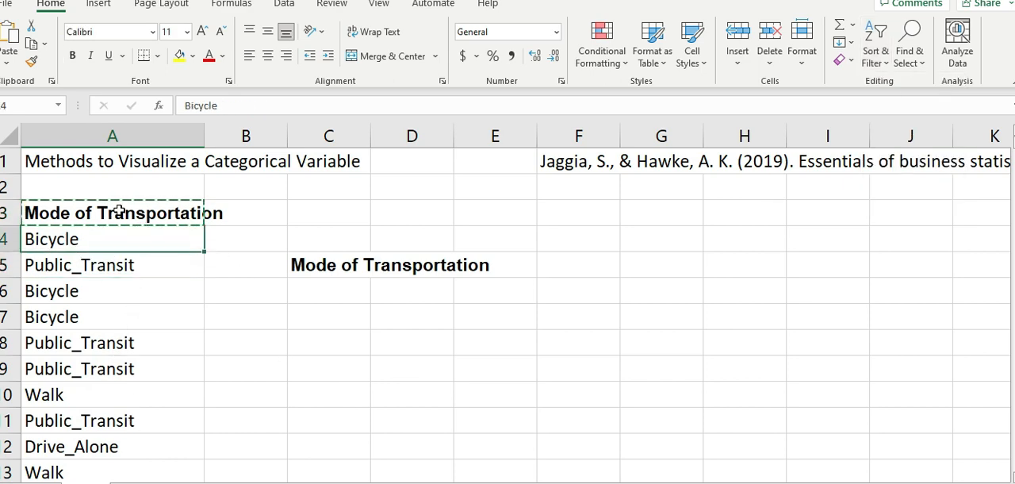
pyautogui.click(119, 211)
pyautogui.click(876, 52)
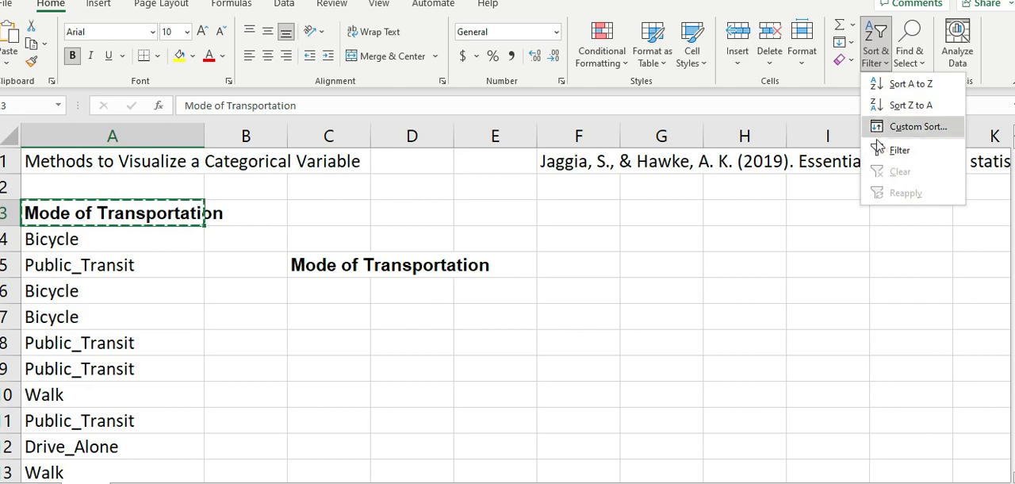
pyautogui.click(879, 149)
# - Check the distinct transportation categories offered by the filter on the column A heading
pyautogui.click(129, 284)
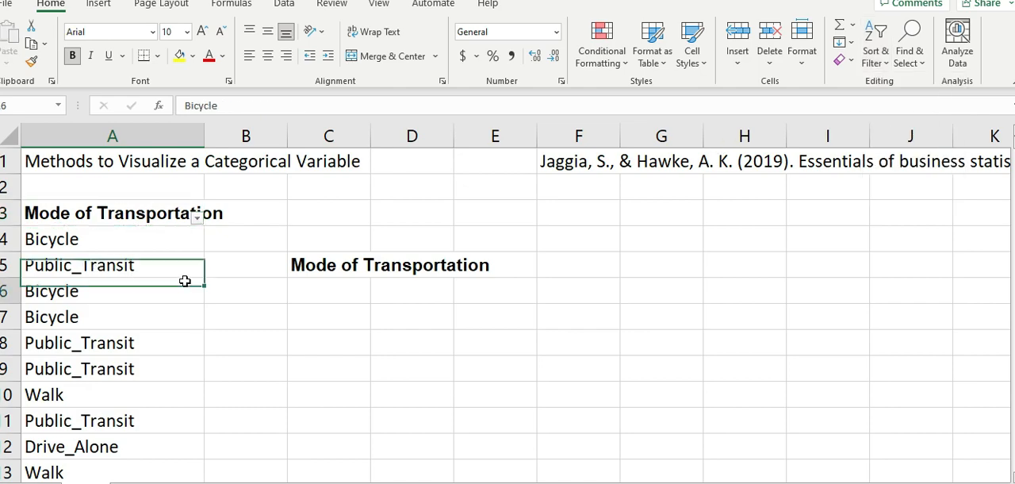
pyautogui.click(198, 221)
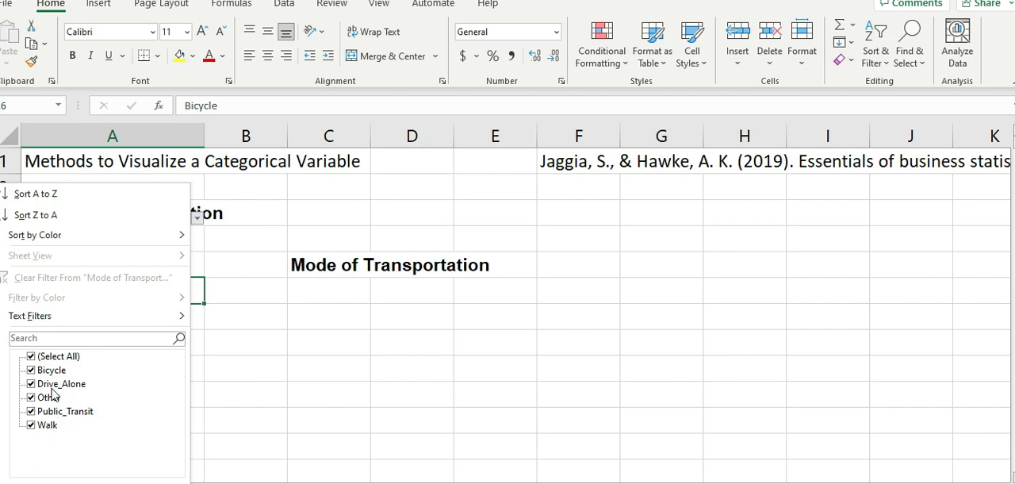
pyautogui.click(280, 314)
# - Enter the category label "Bicyle" in cell C6 beneath the copied heading
pyautogui.click(323, 297)
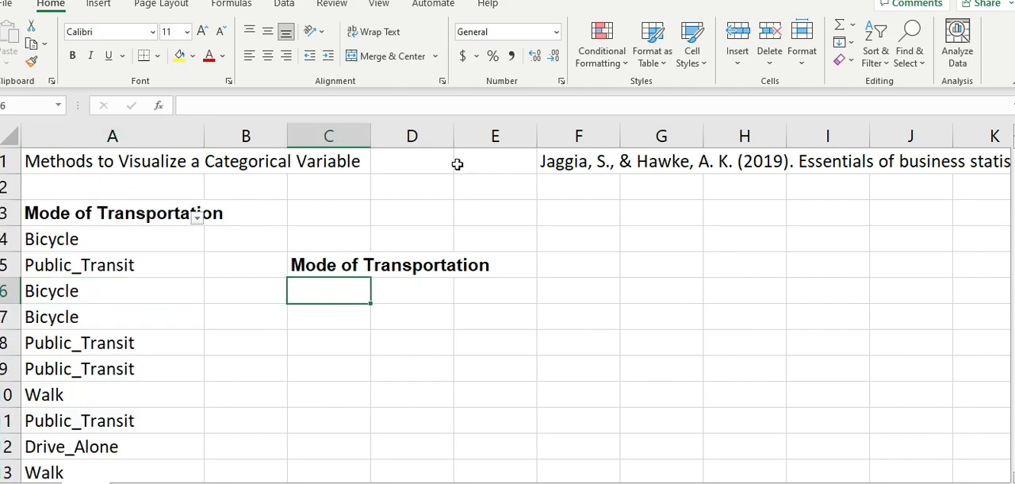
pyautogui.write('Bic')
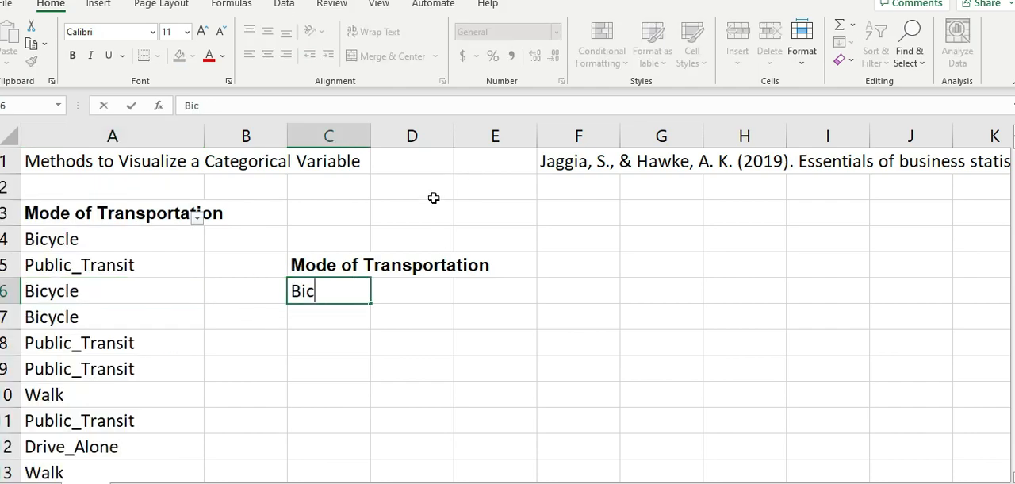
pyautogui.write('yle')
pyautogui.press('Tab')
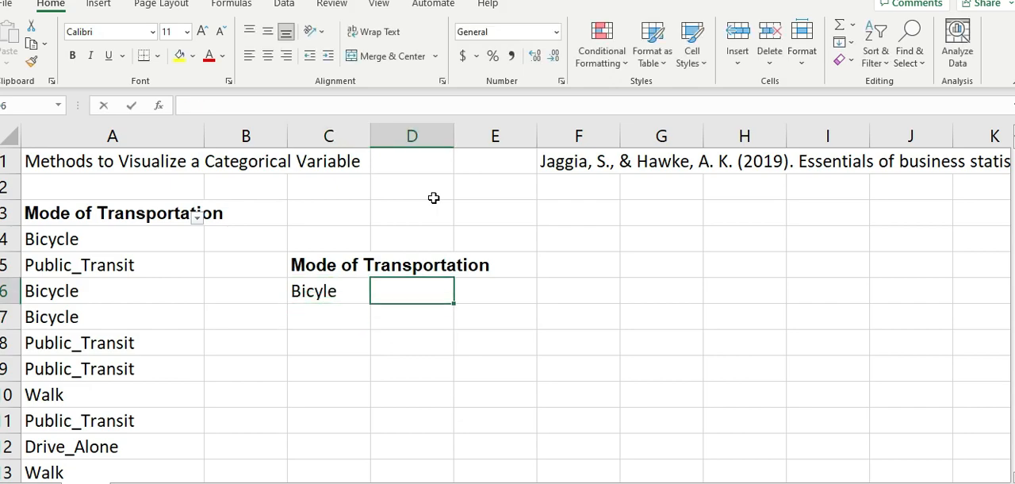
# - Begin a COUNTIF formula in D6 with A4:A603 as the range to count
pyautogui.write('=coun')
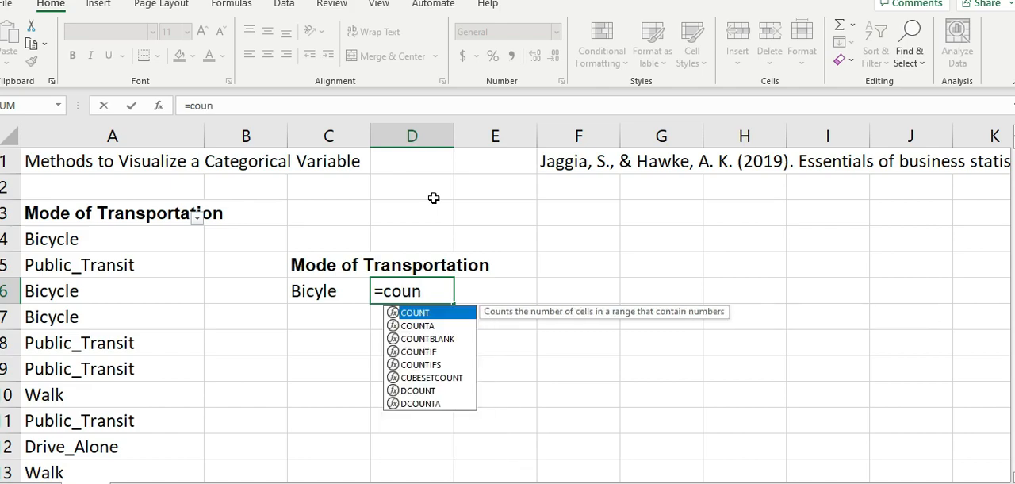
pyautogui.write('if')
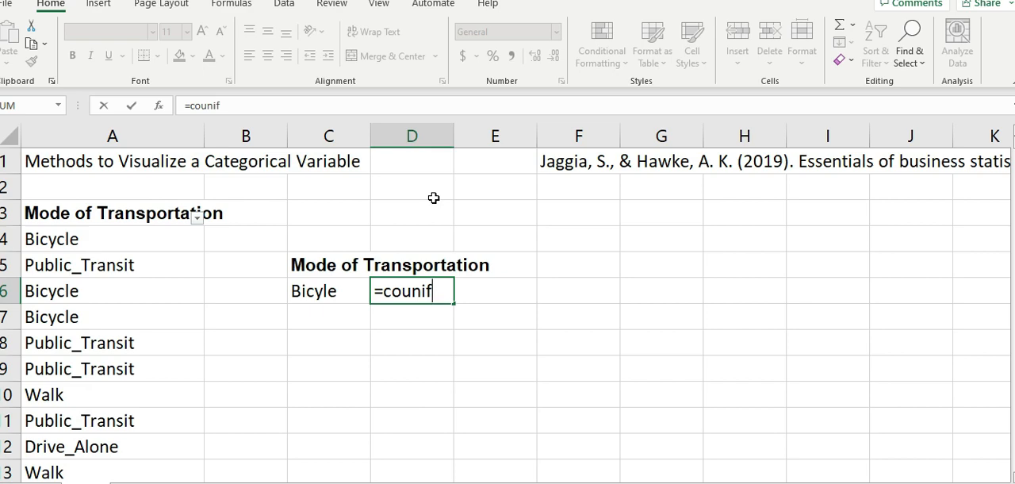
pyautogui.press('BackSpace')
pyautogui.press('BackSpace')
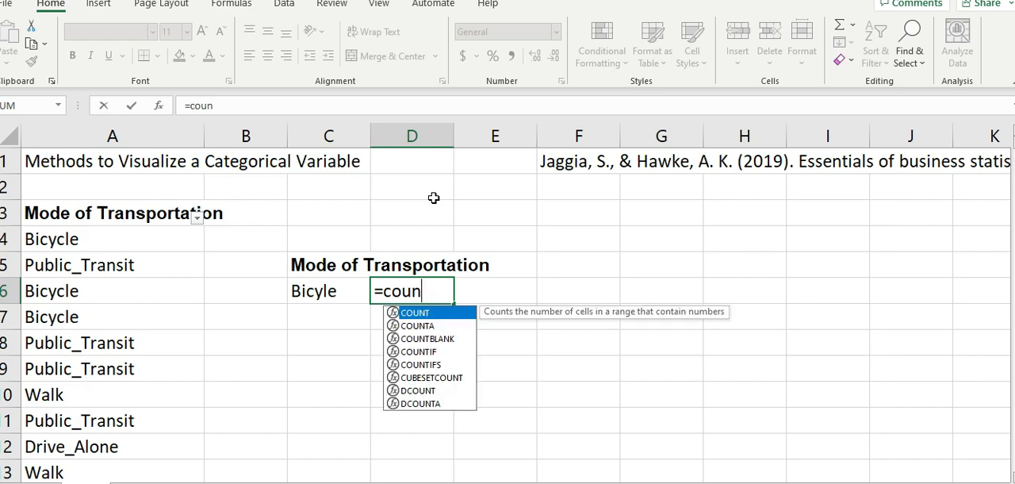
pyautogui.write('i')
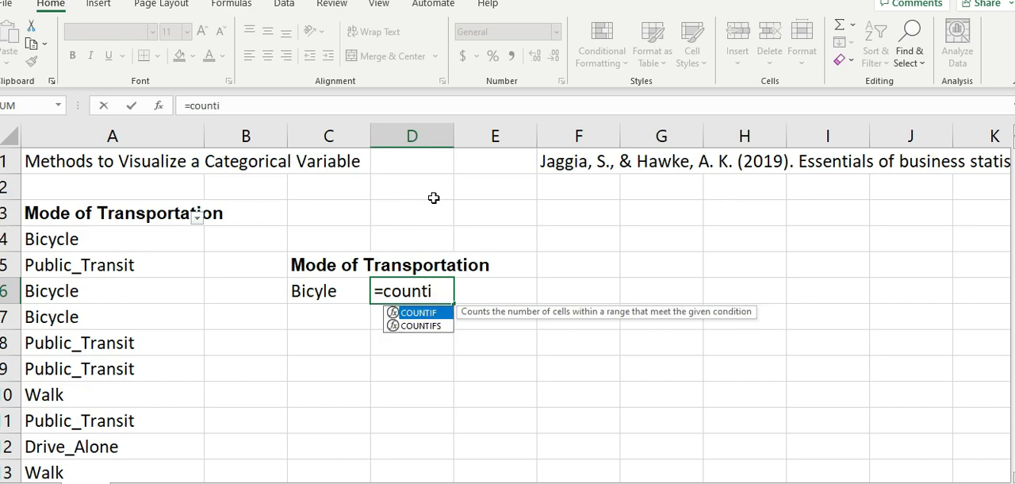
pyautogui.write('f(')
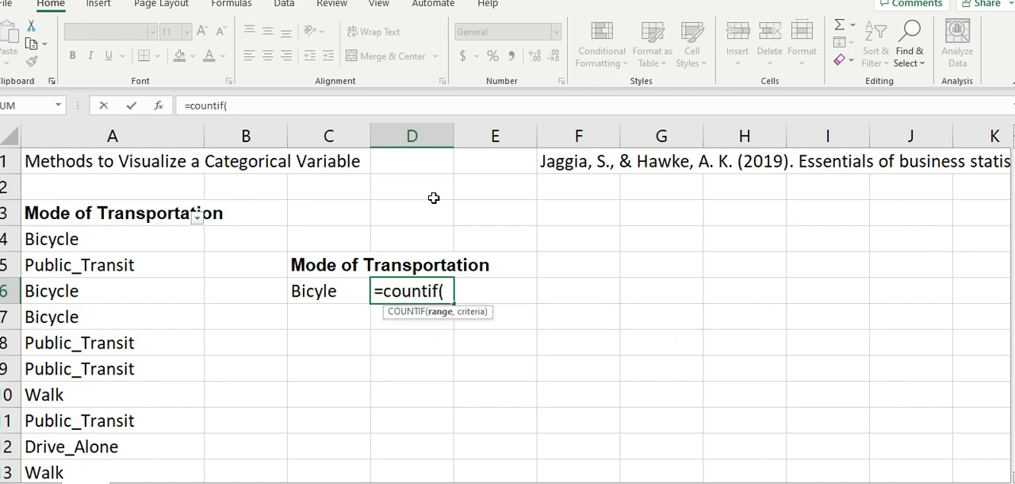
pyautogui.click(99, 244)
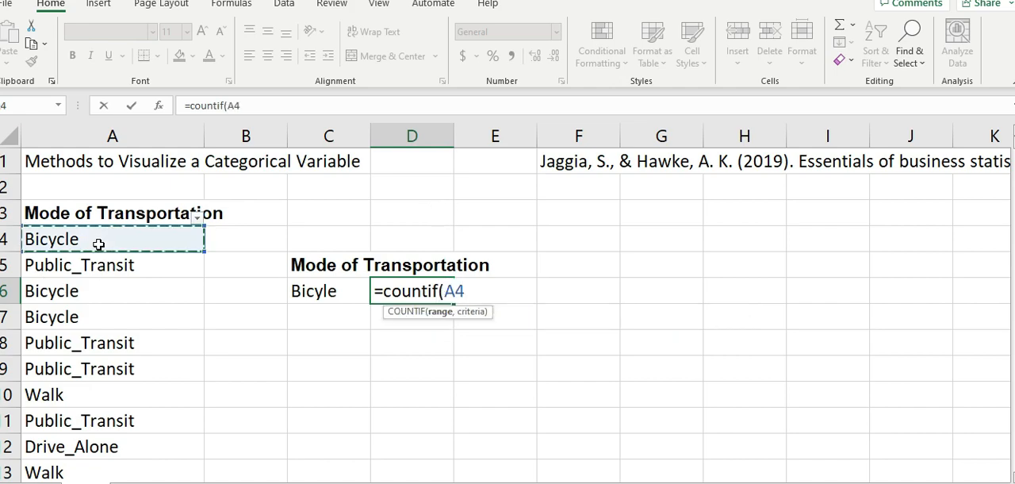
pyautogui.hotkey('ctrl', 'shift', 'Down')
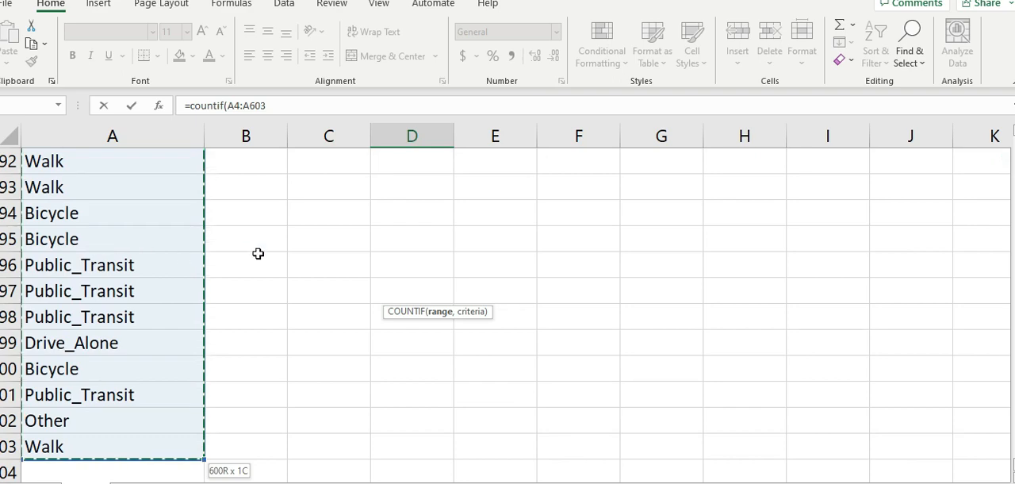
pyautogui.click(295, 105)
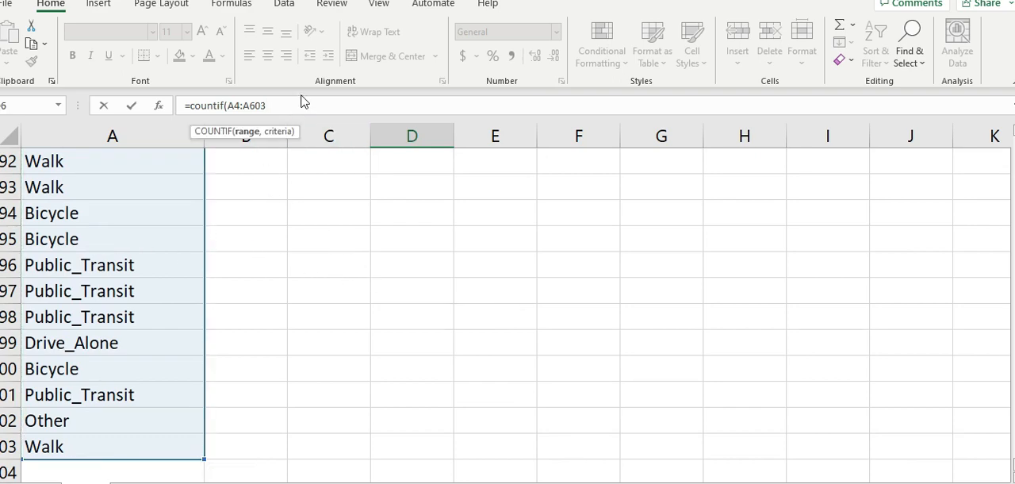
pyautogui.write(',')
# - Complete the COUNTIF formula in D6 with the category label in C6 as the criterion
pyautogui.scroll(2, 675, 289)
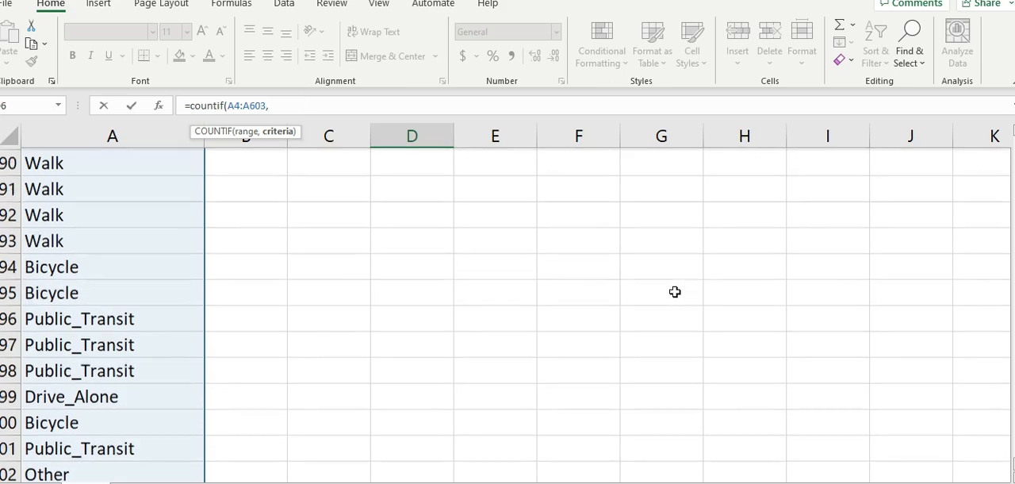
pyautogui.scroll(20, 675, 289)
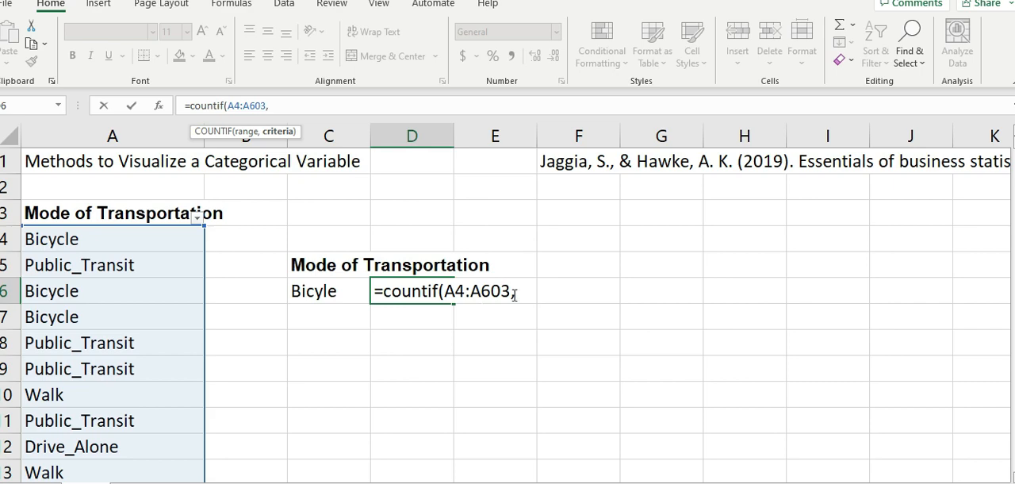
pyautogui.click(312, 289)
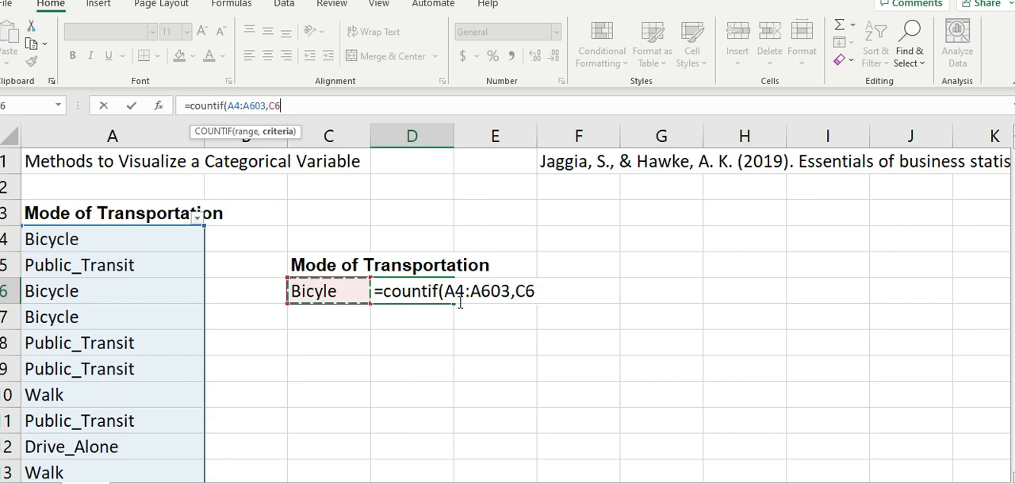
pyautogui.click(530, 287)
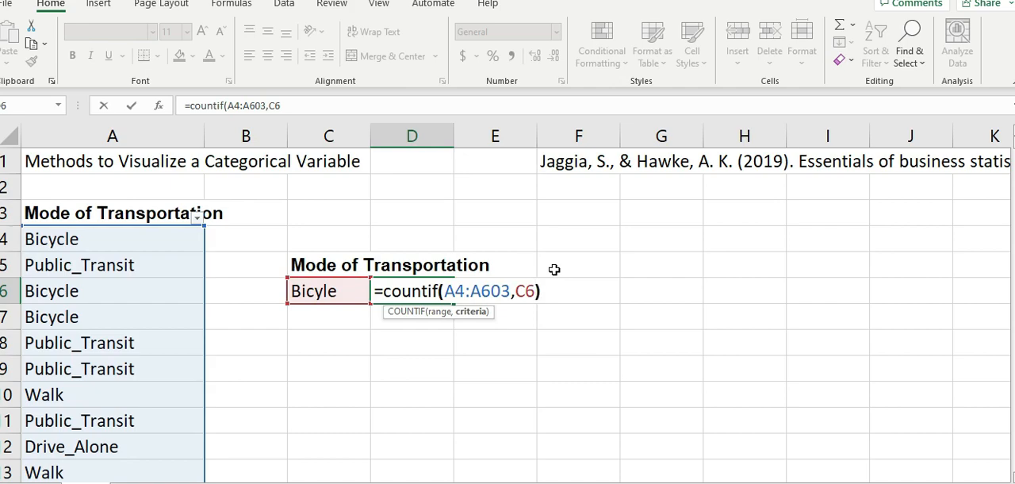
pyautogui.write(')')
pyautogui.press('Return')
pyautogui.press('Up')
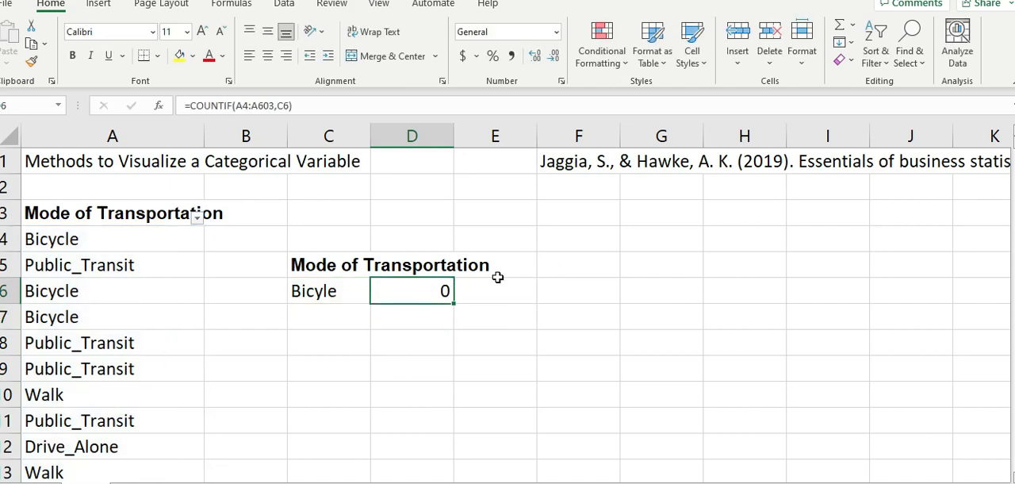
# - Replace the C6 reference in D6's COUNTIF formula with quotation marks and accept the proposed formula correction
pyautogui.doubleClick(446, 291)
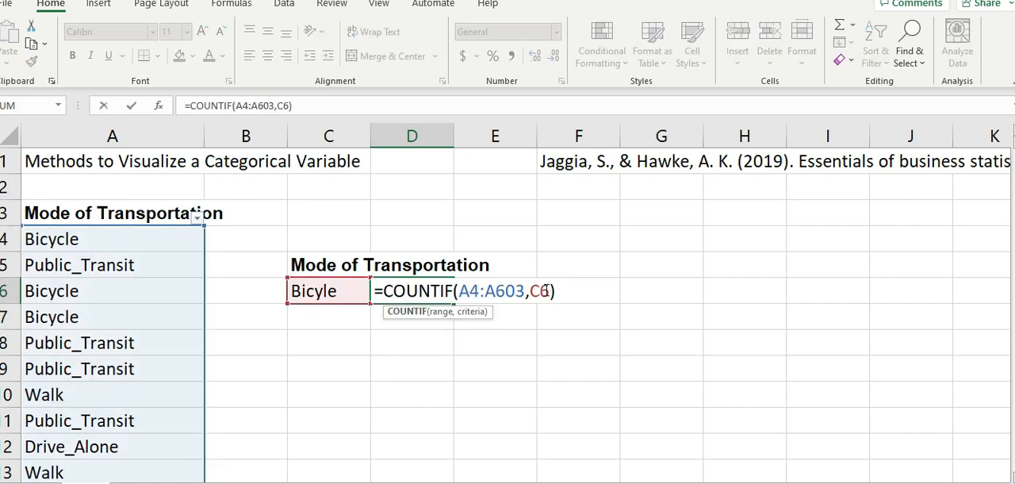
pyautogui.press('BackSpace')
pyautogui.press('BackSpace')
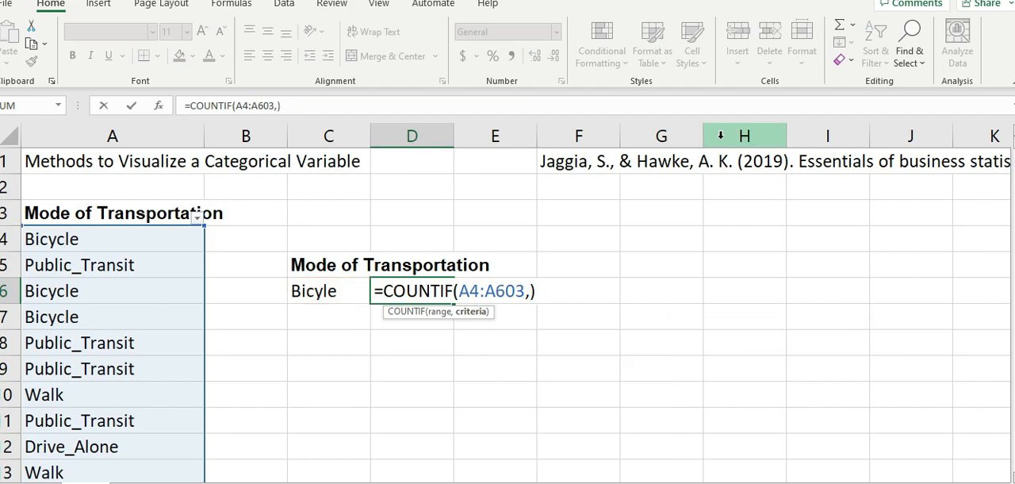
pyautogui.write('"')
pyautogui.click(337, 285)
pyautogui.click(500, 308)
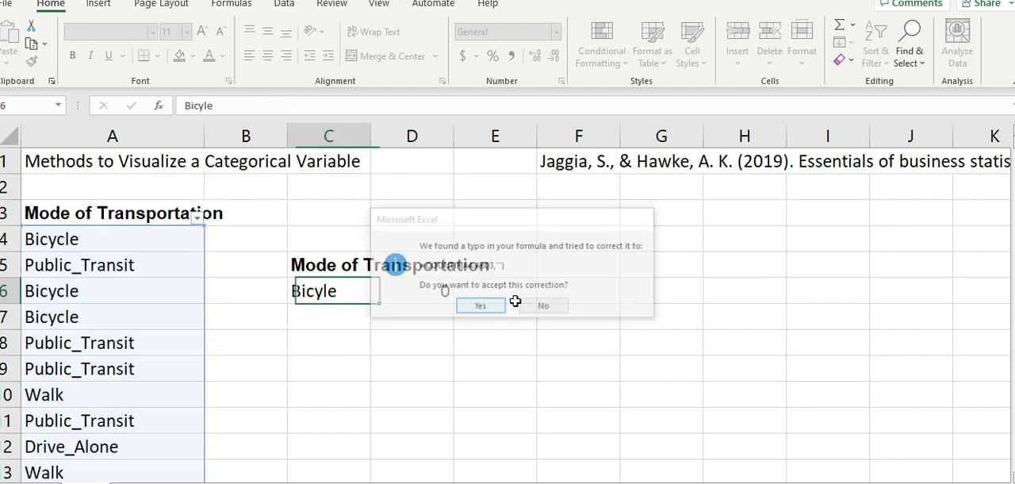
# - Enter Bicycle between the quotation marks as the criterion of the COUNTIF formula in D6
pyautogui.doubleClick(397, 284)
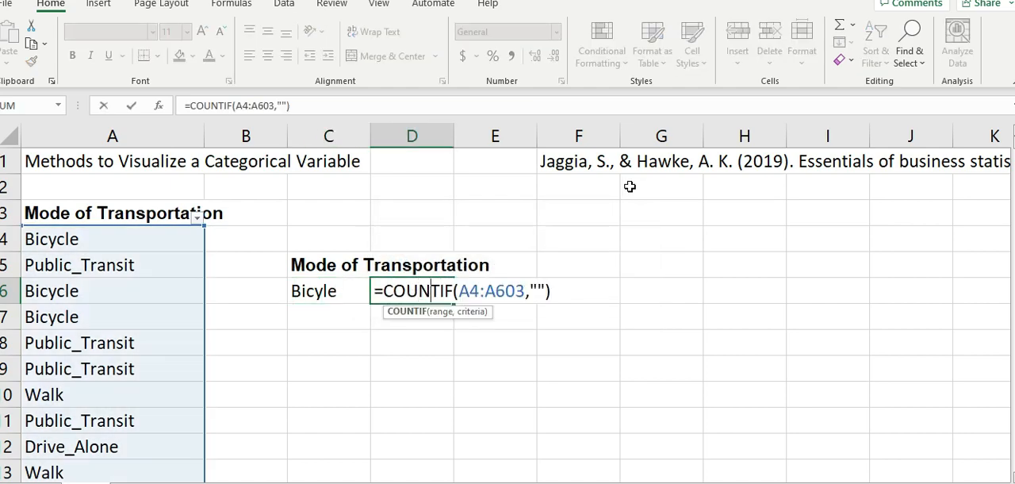
pyautogui.press('Right')
pyautogui.press('Right')
pyautogui.press('Right')
pyautogui.press('Right')
pyautogui.press('Right')
pyautogui.press('Right')
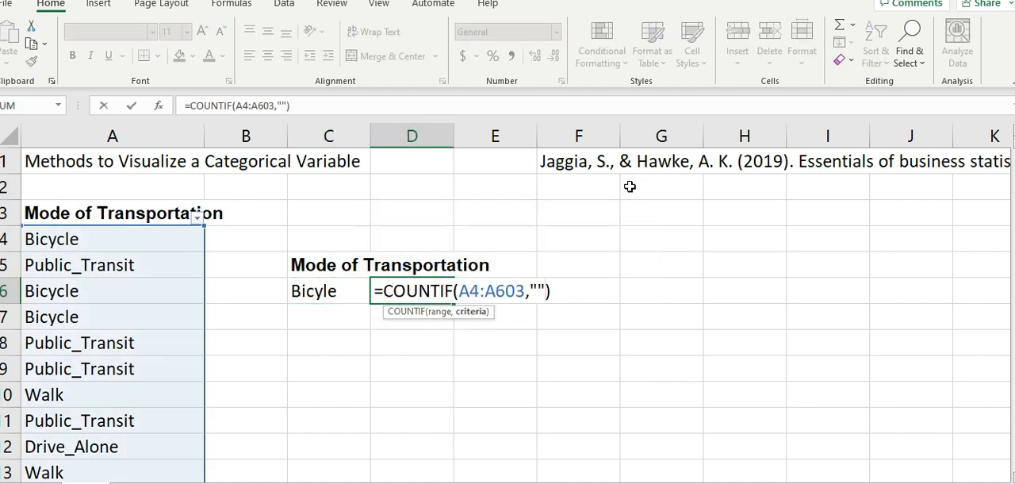
pyautogui.write('Bicycle')
pyautogui.press('Return')
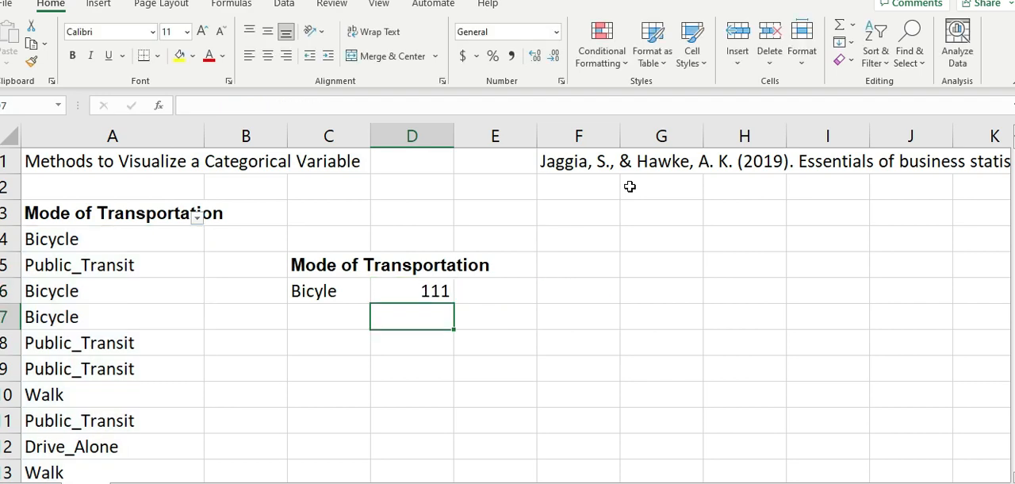
pyautogui.press('Up')
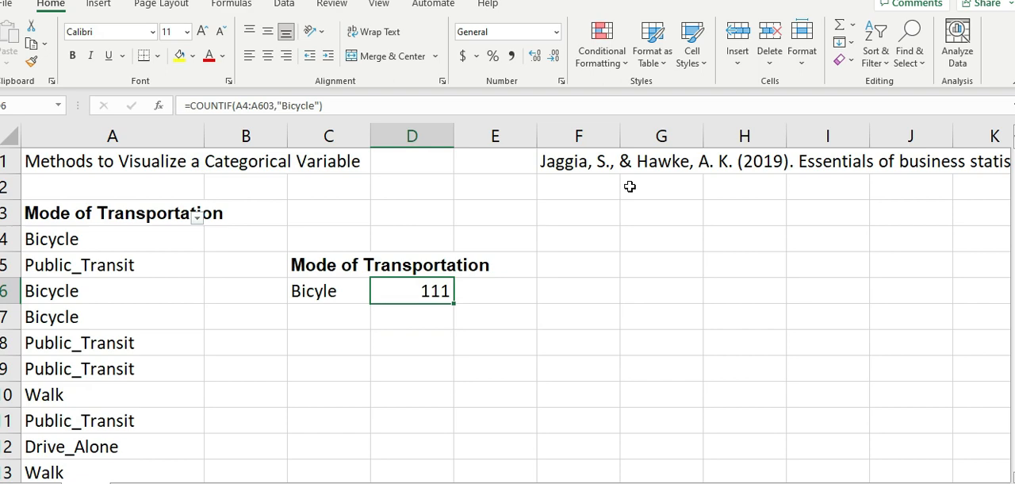
# - Copy the Public_Transit label from A5 into C7 below the first category
pyautogui.click(123, 254)
pyautogui.hotkey('ctrl', 'c')
pyautogui.click(347, 316)
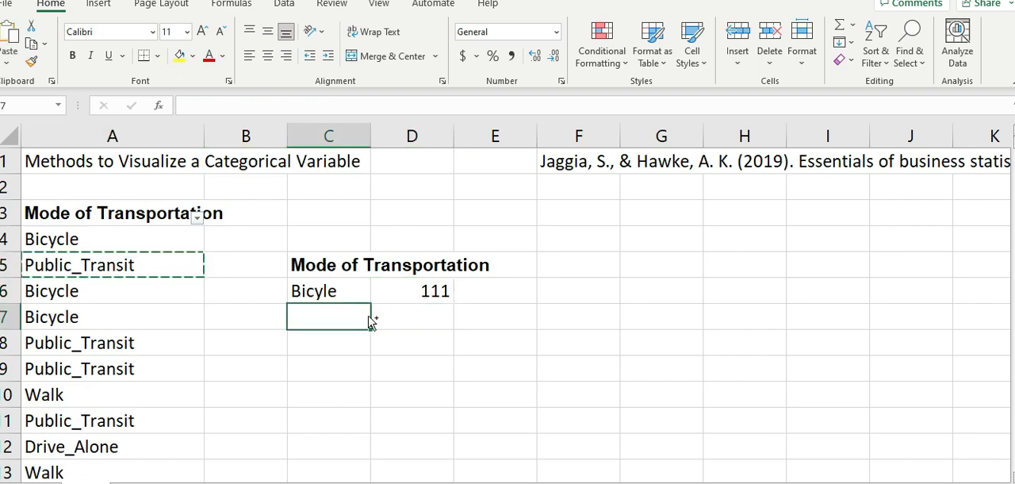
pyautogui.hotkey('ctrl', 'v')
# - Widen column C just enough to show the Public_Transit label in full
pyautogui.click(373, 362)
pyautogui.doubleClick(370, 136)
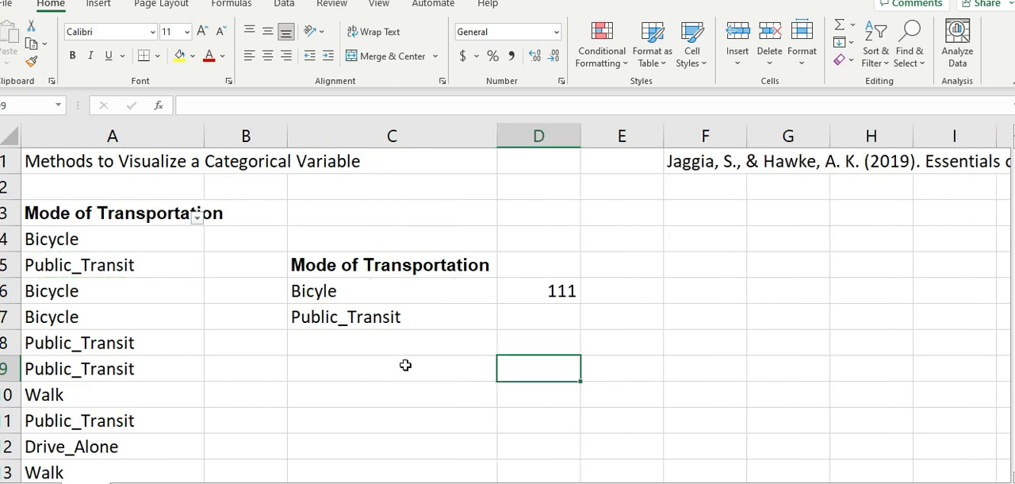
pyautogui.click(403, 365)
pyautogui.moveTo(474, 136); pyautogui.dragTo(418, 164)
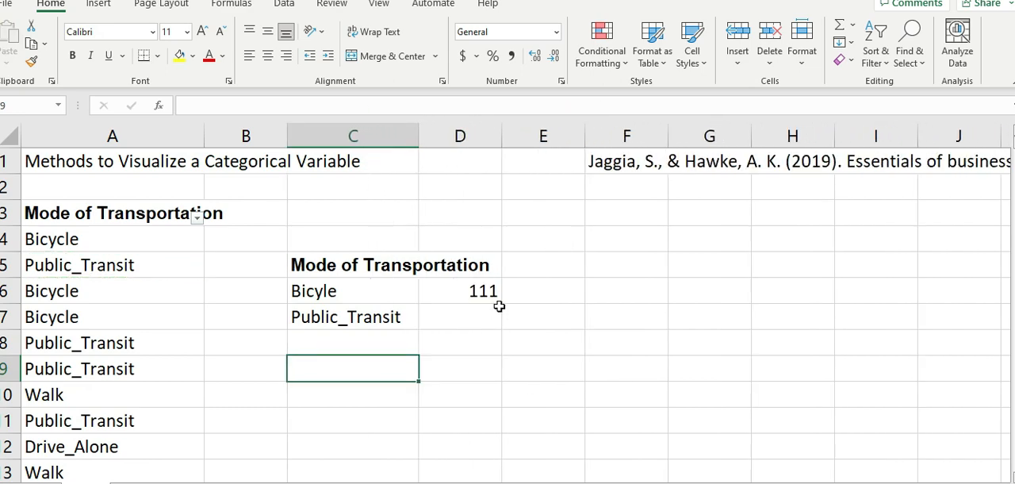
# - Enter the heading "Number" in D5 above the count
pyautogui.click(476, 342)
pyautogui.click(451, 255)
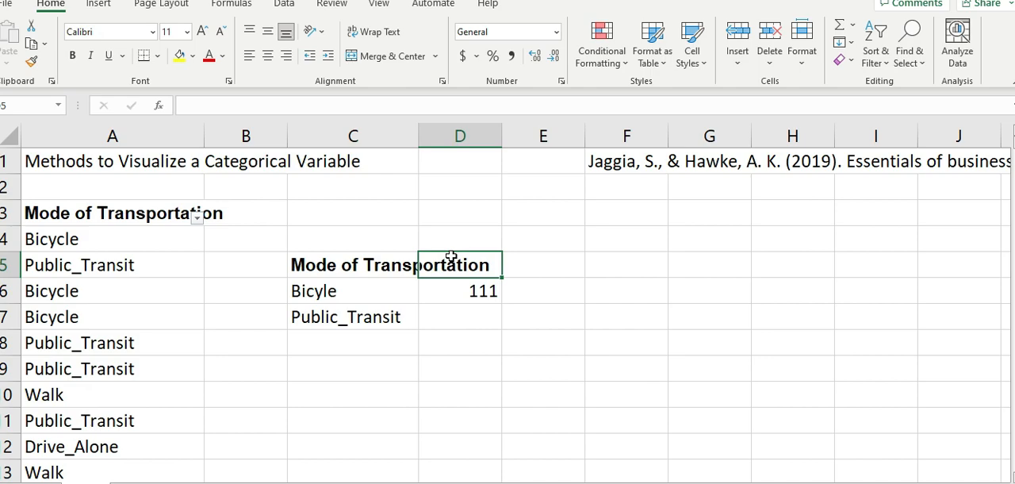
pyautogui.write('Number')
pyautogui.press('Return')
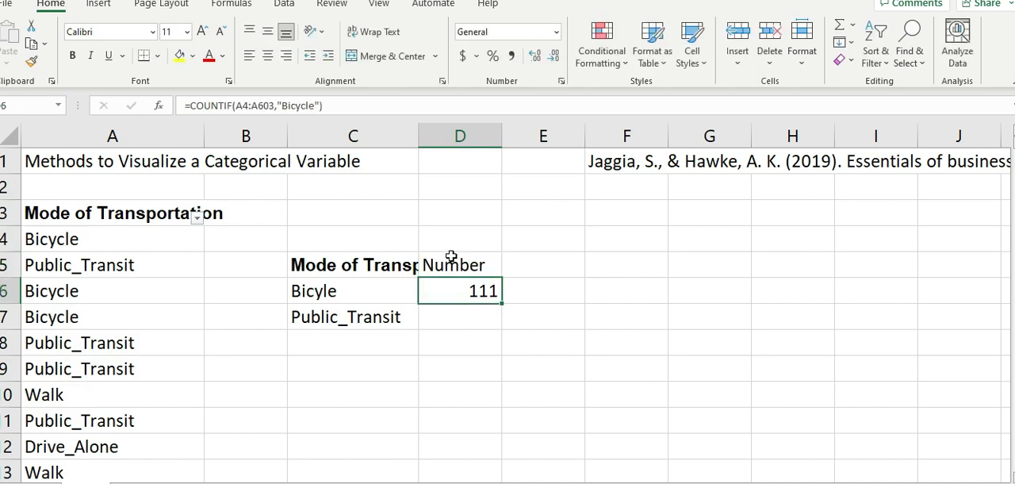
pyautogui.click(450, 256)
pyautogui.click(463, 311)
pyautogui.click(465, 394)
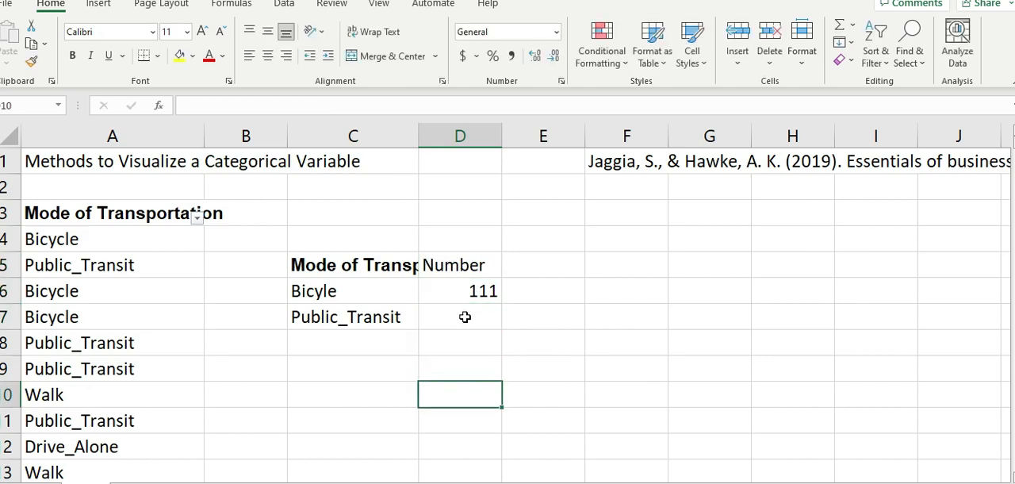
pyautogui.click(465, 314)
pyautogui.click(467, 269)
pyautogui.click(462, 318)
pyautogui.click(466, 289)
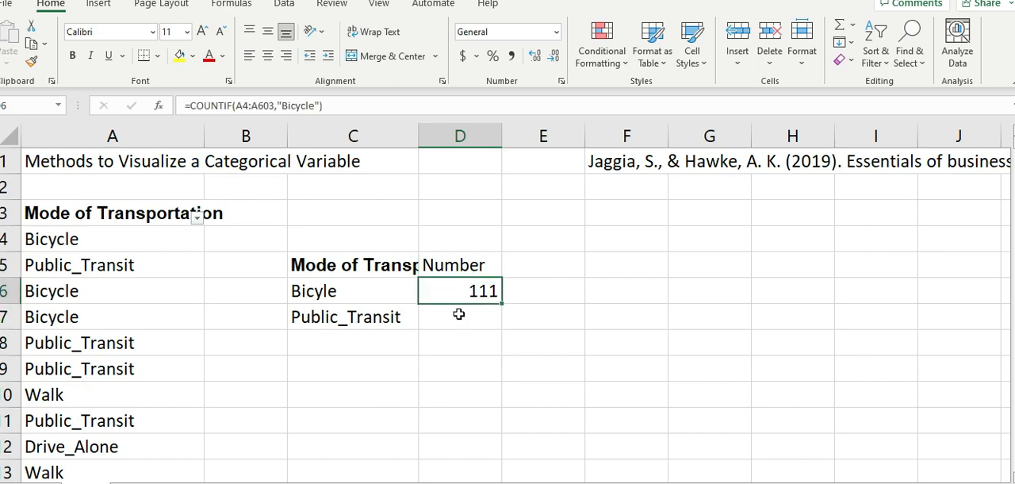
pyautogui.click(460, 314)
pyautogui.click(456, 270)
pyautogui.click(465, 341)
pyautogui.click(463, 292)
pyautogui.click(458, 327)
pyautogui.click(460, 293)
pyautogui.click(450, 325)
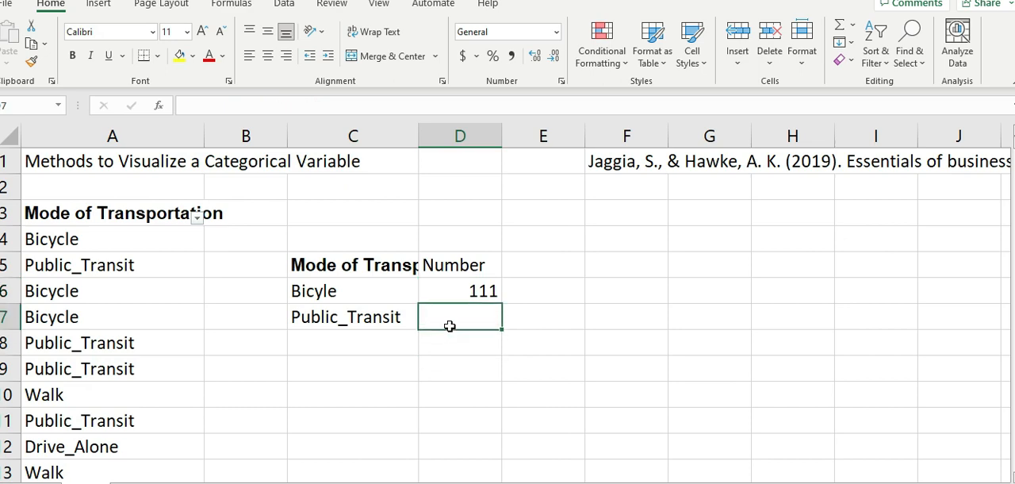
# - Copy the COUNTIF formula from D6 into D7 and inspect the range it refers to
pyautogui.press('Up')
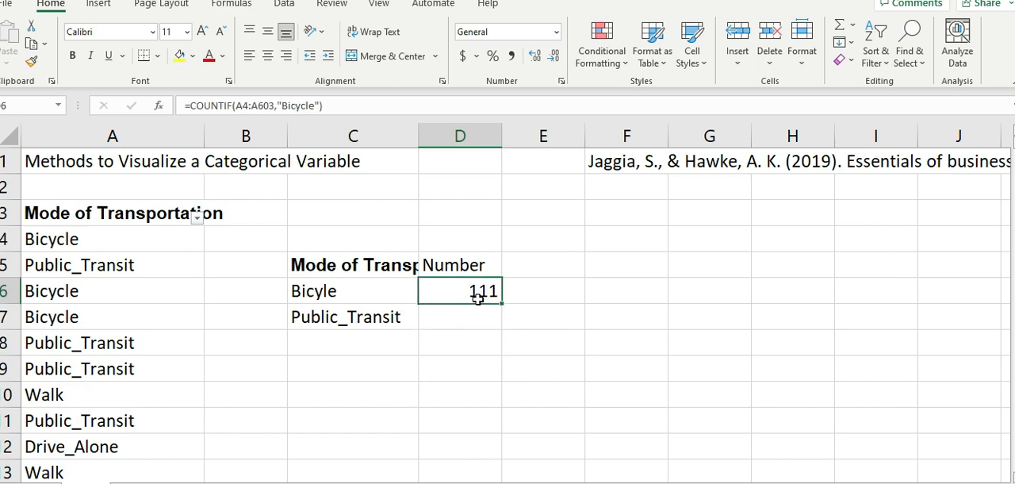
pyautogui.hotkey('ctrl', 'c')
pyautogui.click(461, 318)
pyautogui.hotkey('ctrl', 'v')
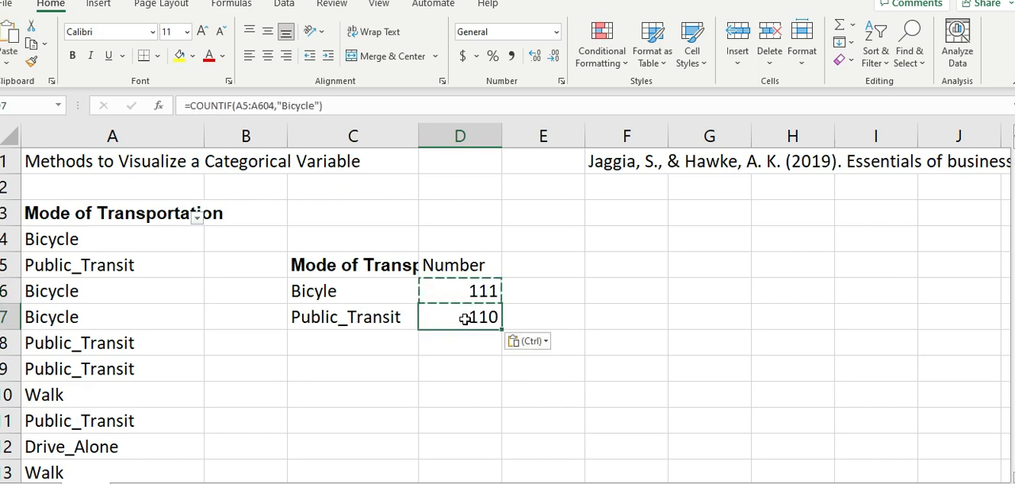
pyautogui.doubleClick(487, 318)
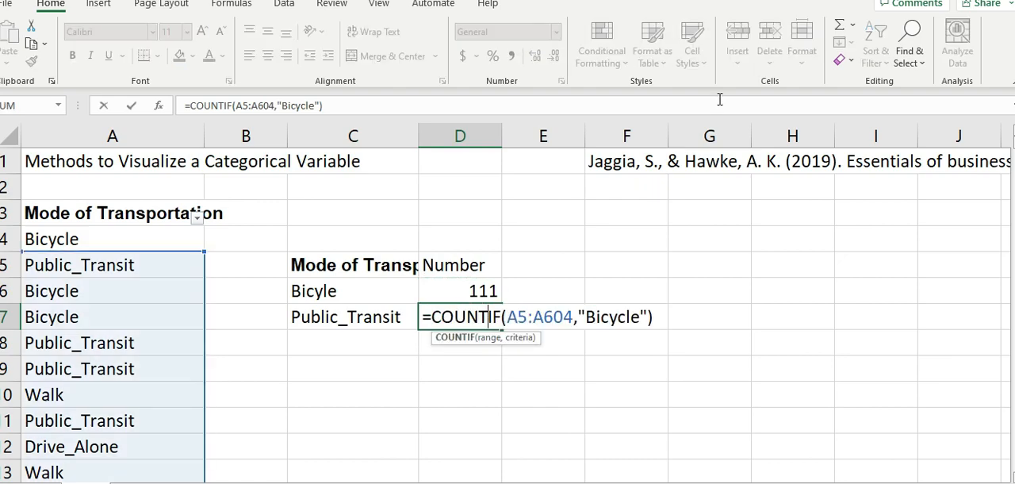
pyautogui.press('Return')
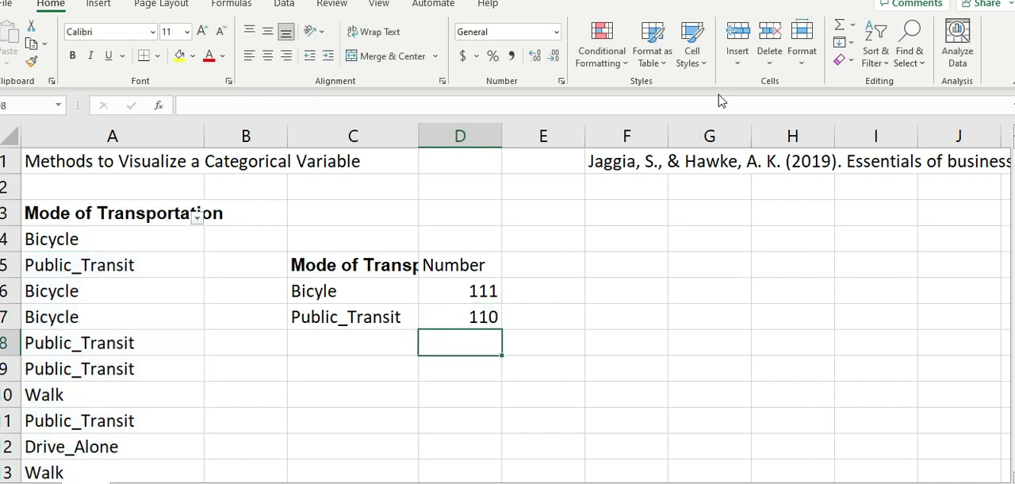
# - Clear the copied formula from D7 and try to anchor the COUNTIF range in D6, starting with $A$4
pyautogui.click(489, 319)
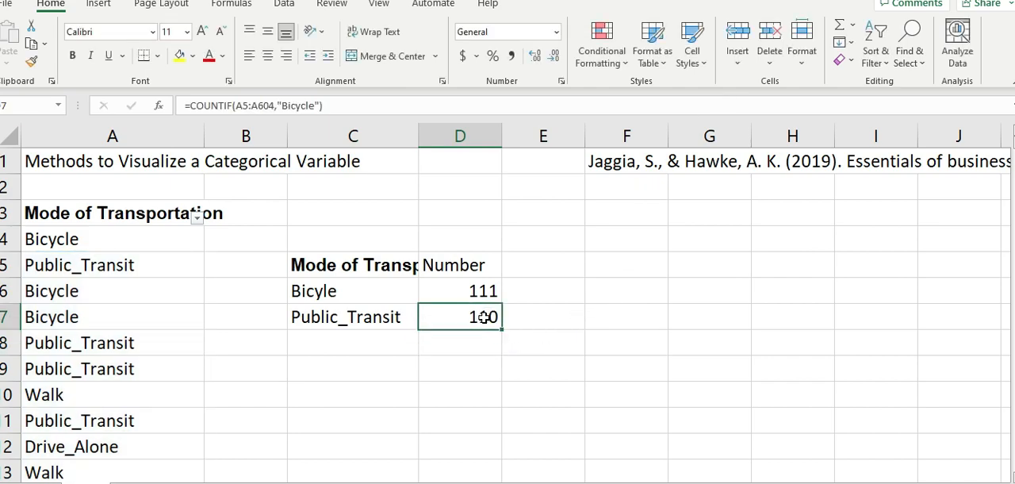
pyautogui.press('Delete')
pyautogui.click(489, 291)
pyautogui.doubleClick(489, 291)
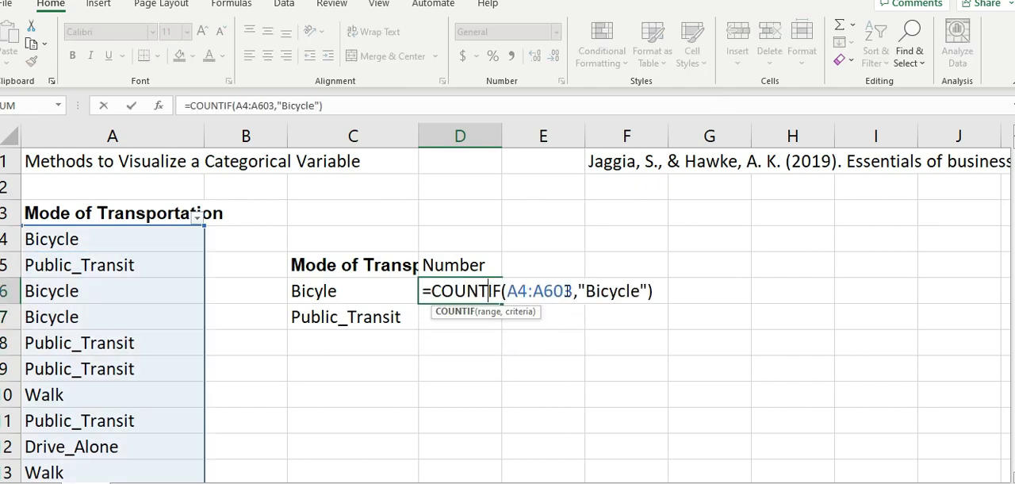
pyautogui.click(511, 292)
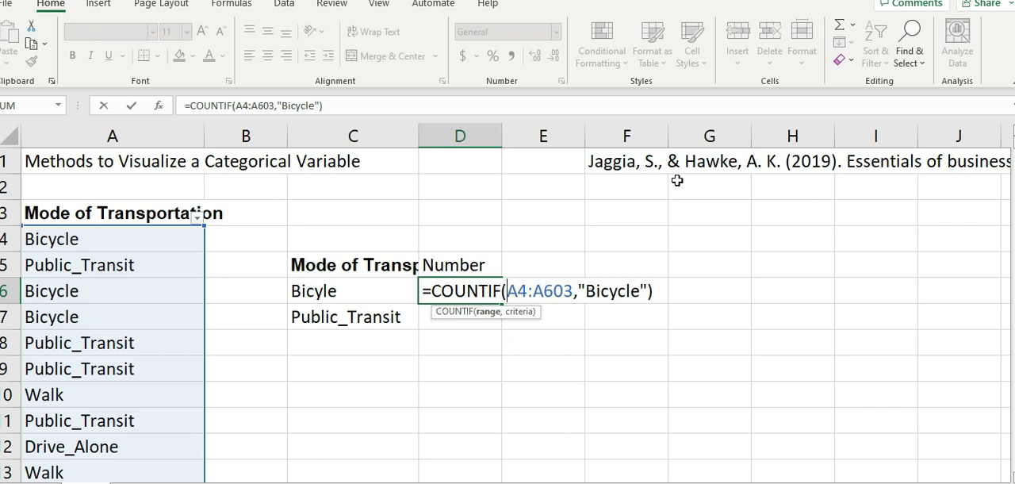
pyautogui.write('$A')
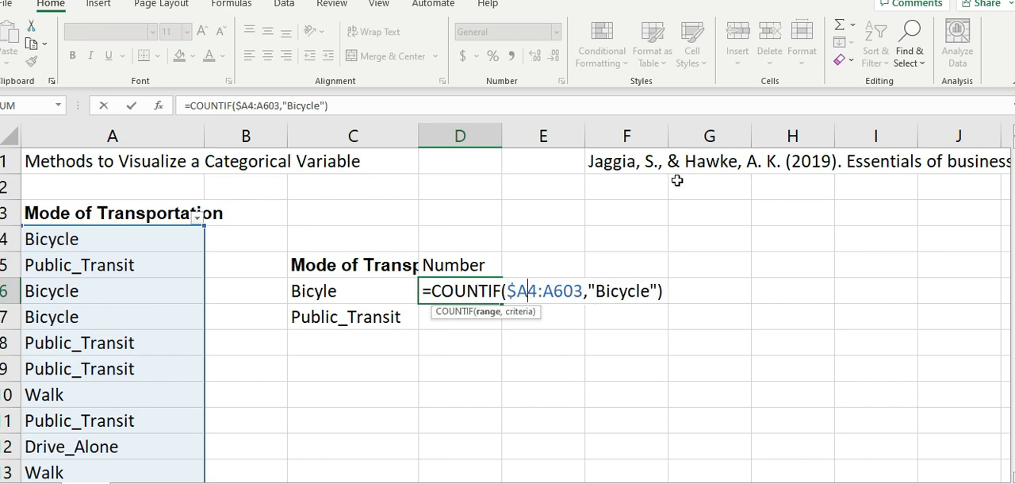
pyautogui.write('$4:')
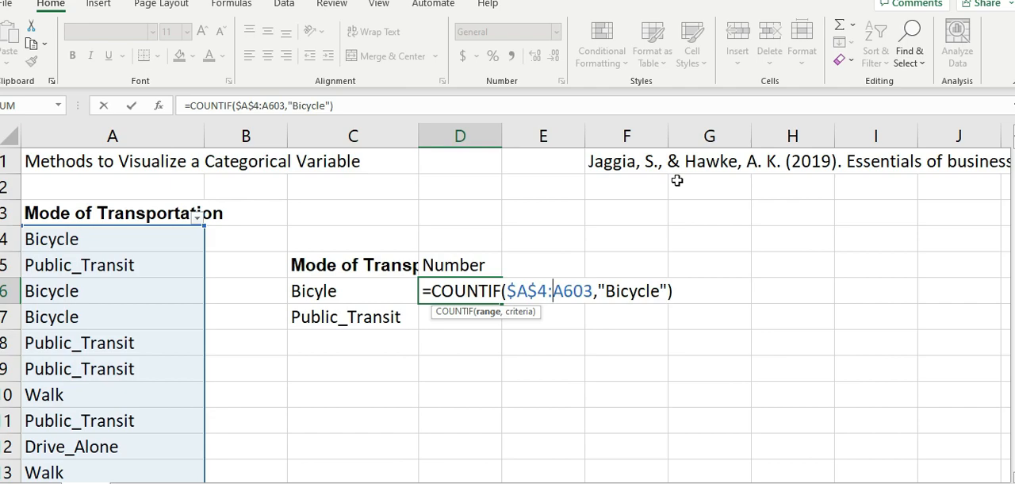
pyautogui.write('$')
pyautogui.press('Return')
pyautogui.doubleClick(532, 316)
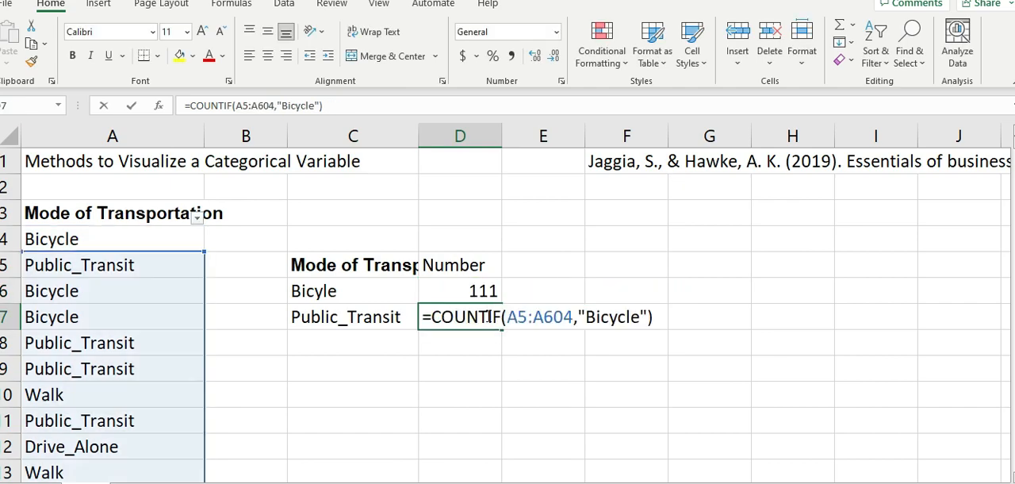
pyautogui.click(512, 317)
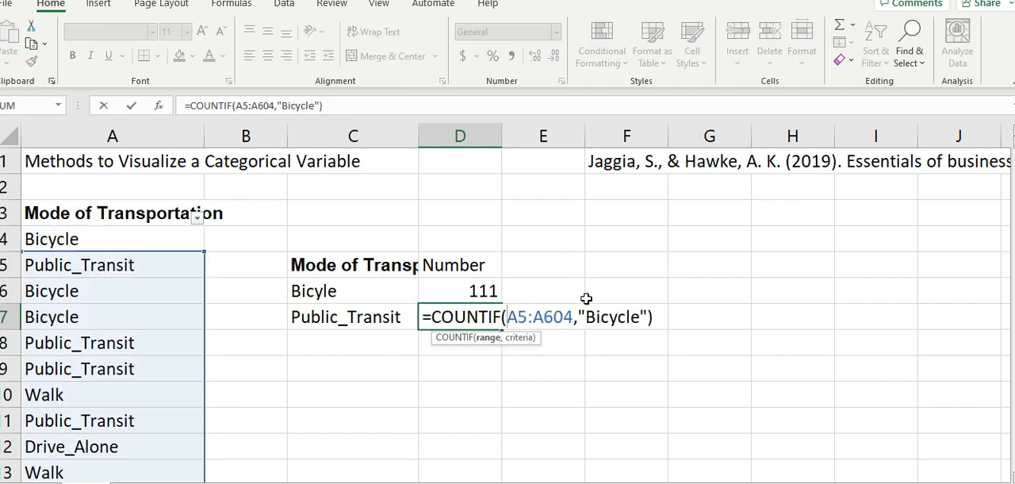
pyautogui.press('Escape')
pyautogui.press('Up')
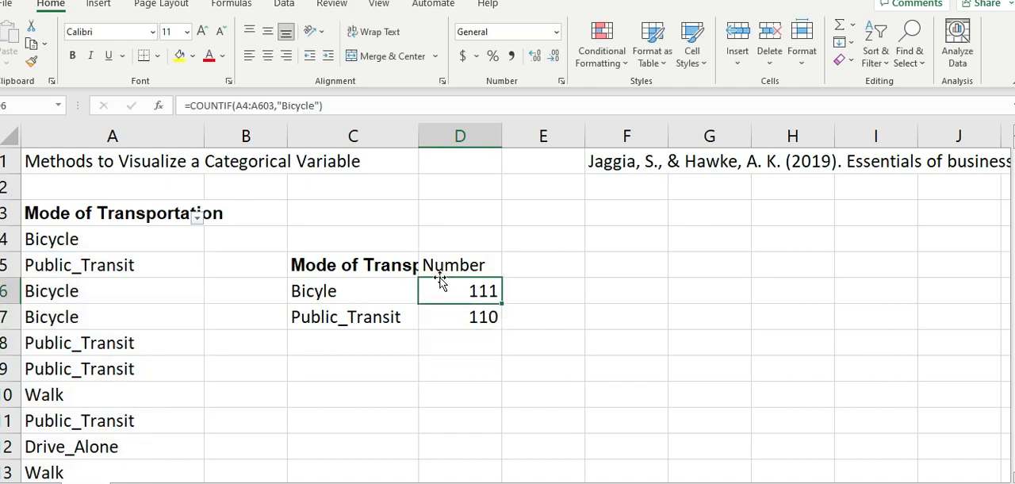
# - Try to anchor only the column in D6's COUNTIF range, making it $A4:$A603
pyautogui.press('Right')
pyautogui.doubleClick(460, 293)
pyautogui.click(507, 291)
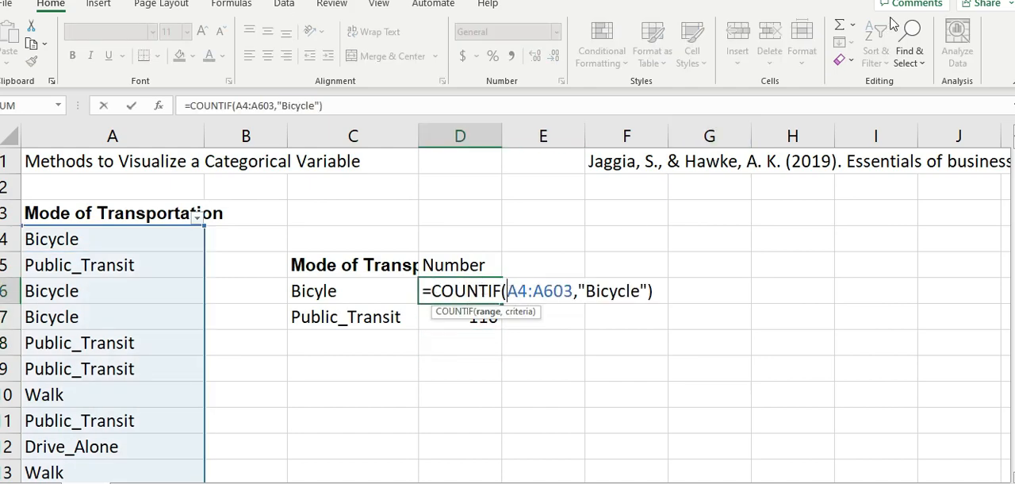
pyautogui.write('$')
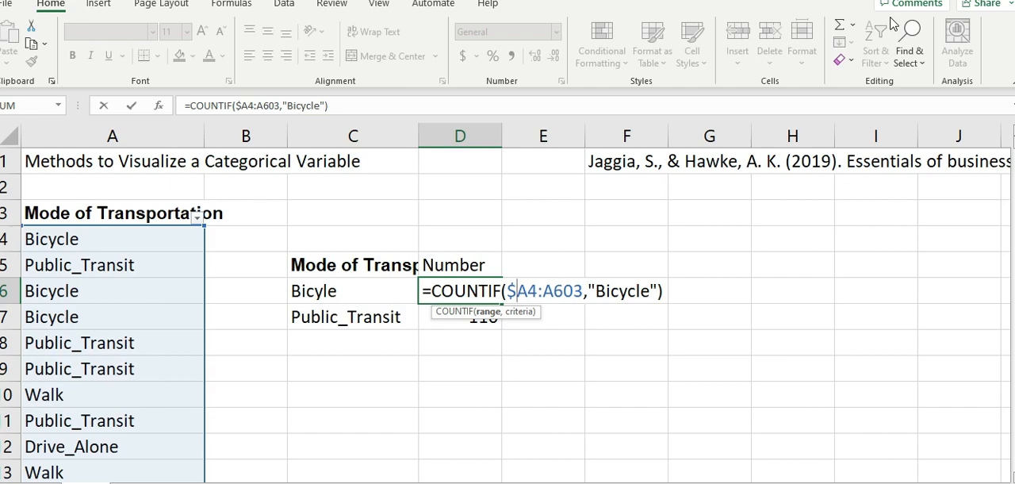
pyautogui.write('$')
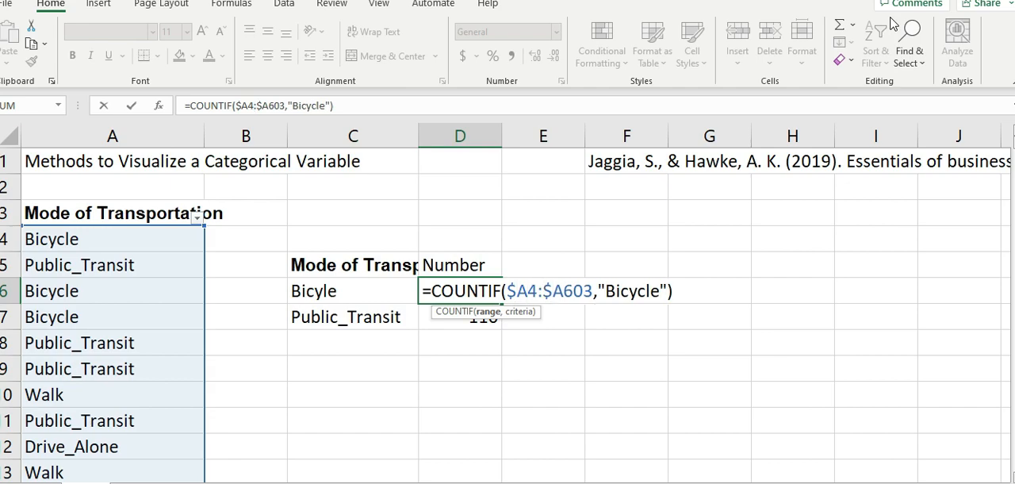
pyautogui.hotkey('ctrl', 'Return')
# - Copy the column-anchored COUNTIF formula from D6 into D7 and inspect the range it refers to
pyautogui.hotkey('ctrl', 'c')
pyautogui.press('Down')
pyautogui.hotkey('ctrl', 'v')
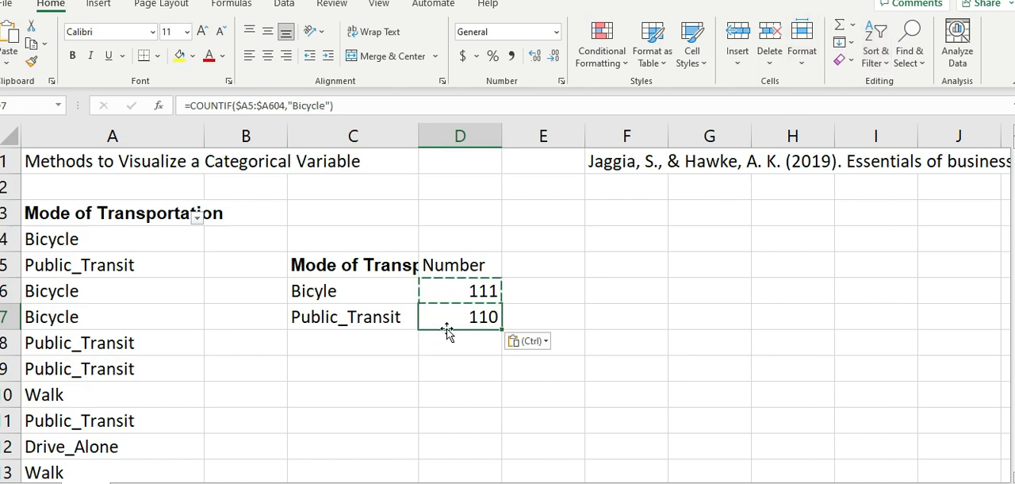
pyautogui.doubleClick(477, 318)
pyautogui.press('Return')
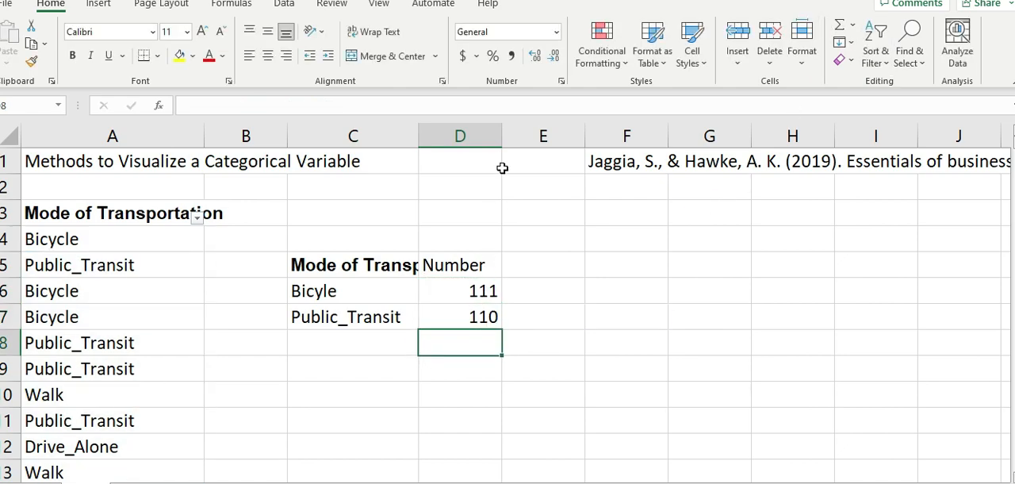
pyautogui.press('Up')
pyautogui.press('Up')
pyautogui.doubleClick(483, 291)
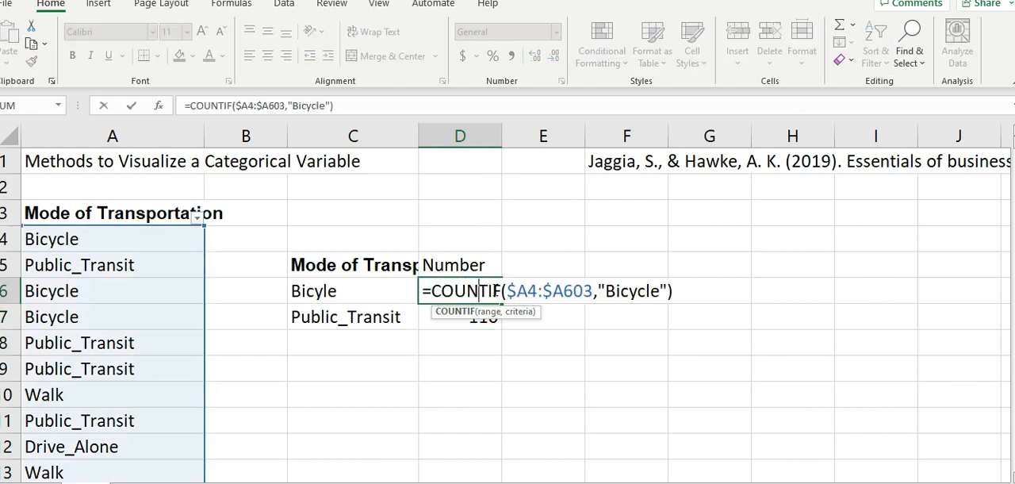
pyautogui.write('0')
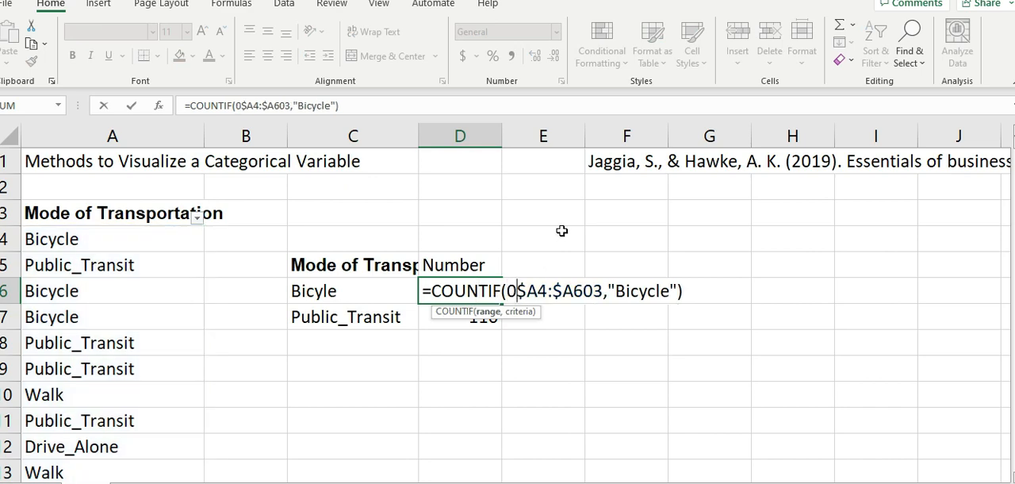
pyautogui.press('BackSpace')
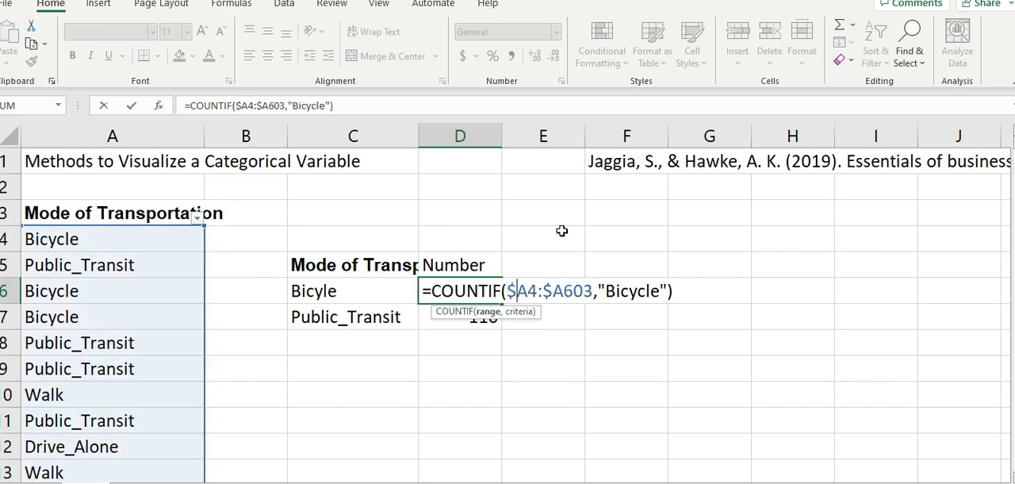
pyautogui.press('BackSpace')
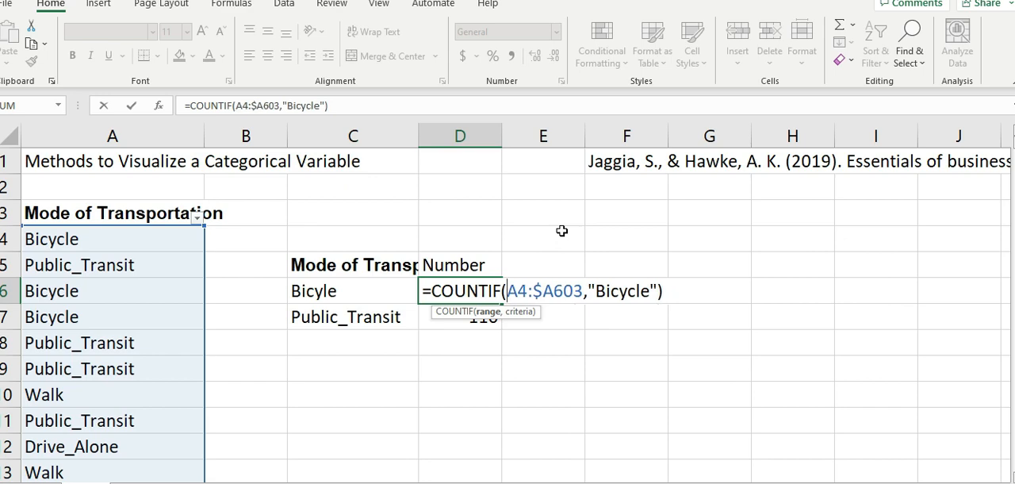
pyautogui.write('@')
pyautogui.press('BackSpace')
pyautogui.write('$')
pyautogui.press('Right')
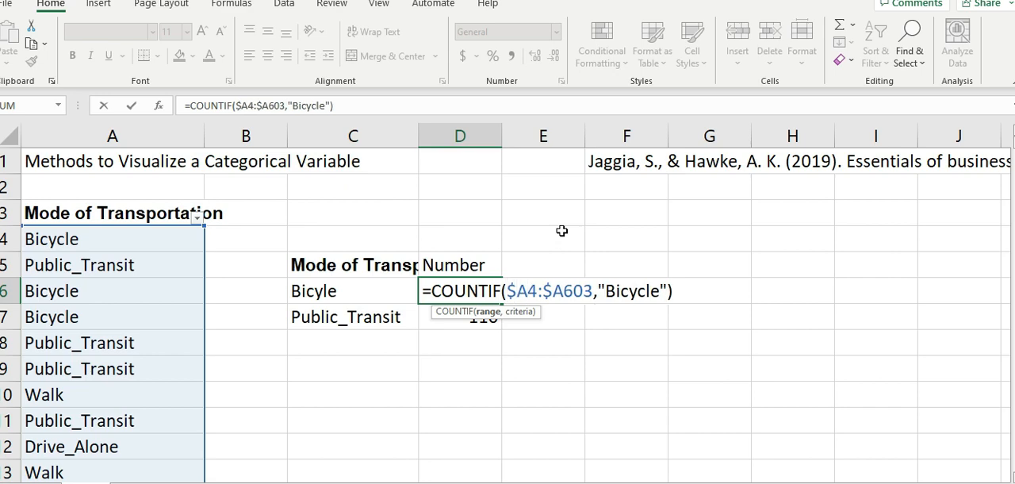
# - Anchor the rows instead of the column in D6's COUNTIF range, making it A$4:A$603
pyautogui.press('BackSpace')
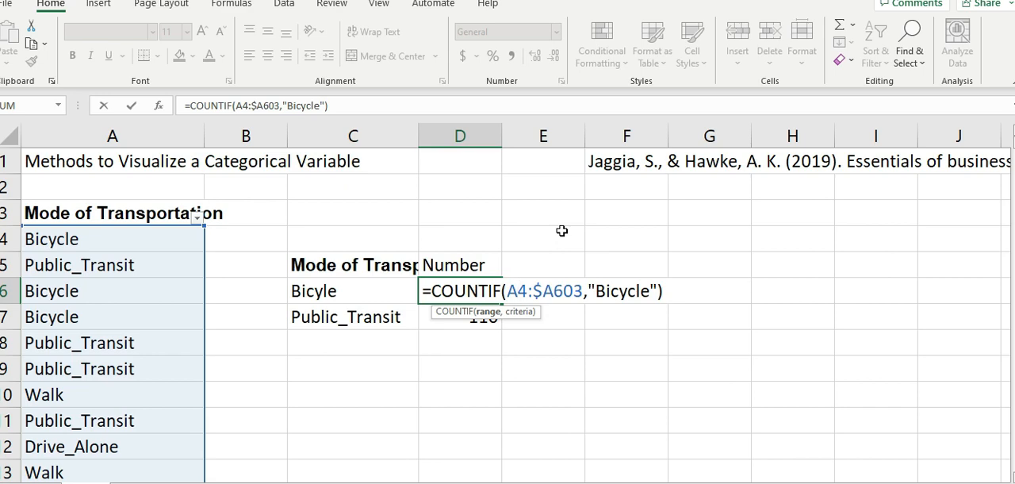
pyautogui.press('Right')
pyautogui.write('$')
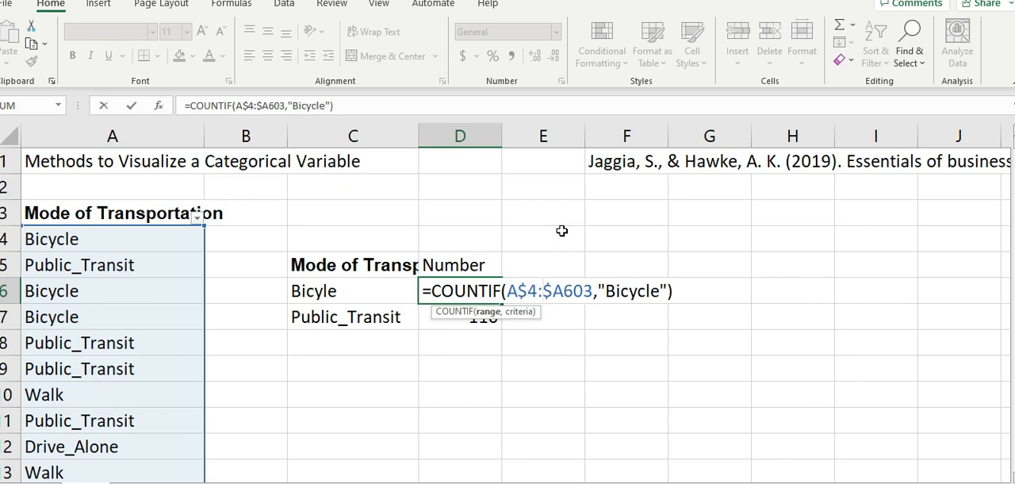
pyautogui.press('BackSpace')
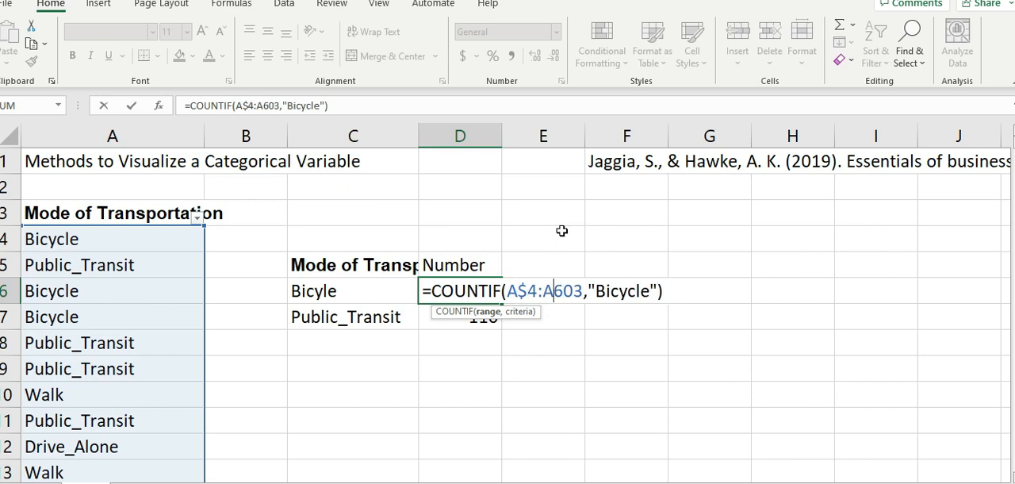
pyautogui.write('$')
pyautogui.press('Return')
pyautogui.press('Up')
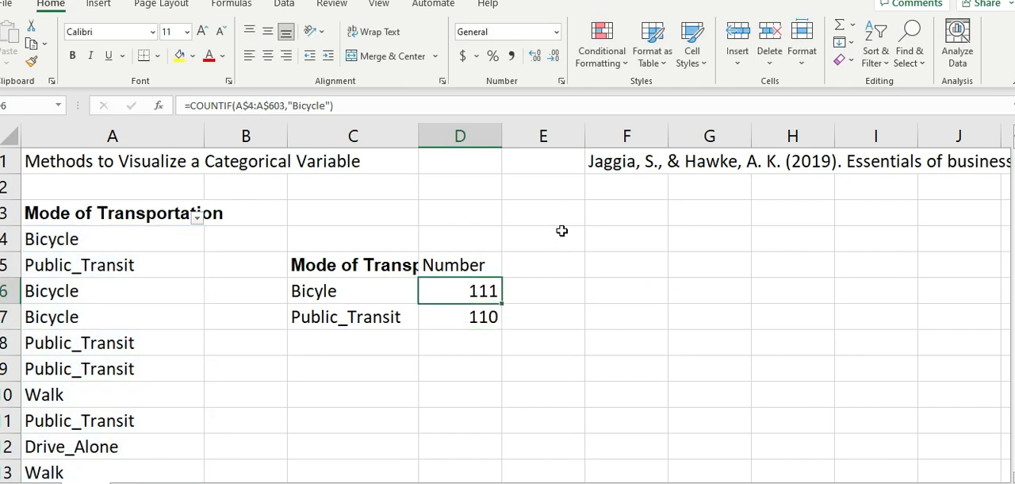
# - Copy the row-anchored COUNTIF formula from D6 into D7 for Public_Transit
pyautogui.hotkey('ctrl', 'c')
pyautogui.press('Down')
pyautogui.hotkey('ctrl', 'v')
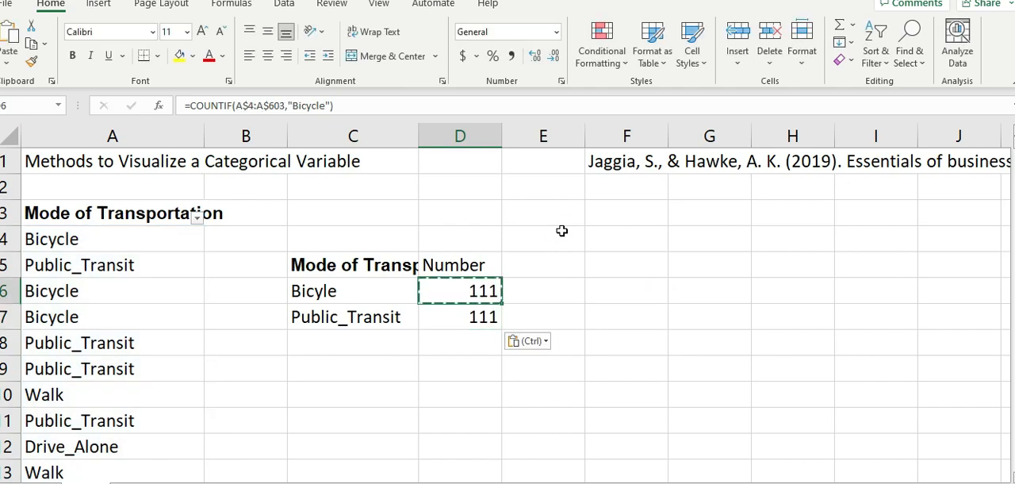
# - Inspect the formulas in D6 and D7 to compare the ranges they refer to
pyautogui.doubleClick(487, 290)
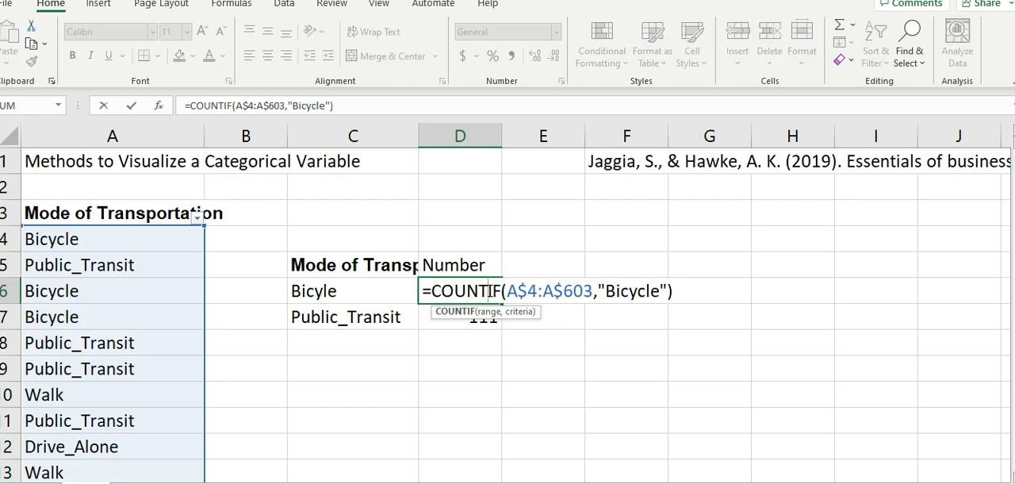
pyautogui.press('Return')
pyautogui.press('Up')
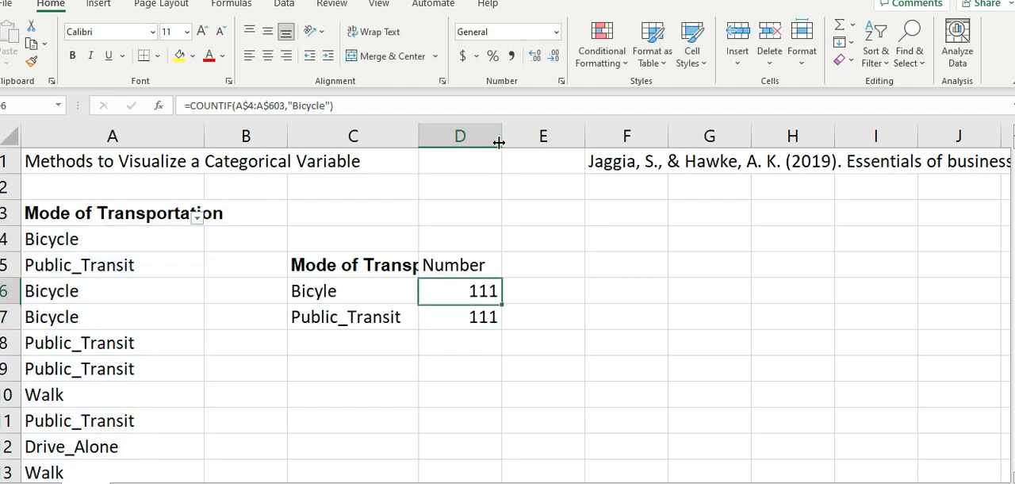
pyautogui.press('Down')
pyautogui.doubleClick(470, 316)
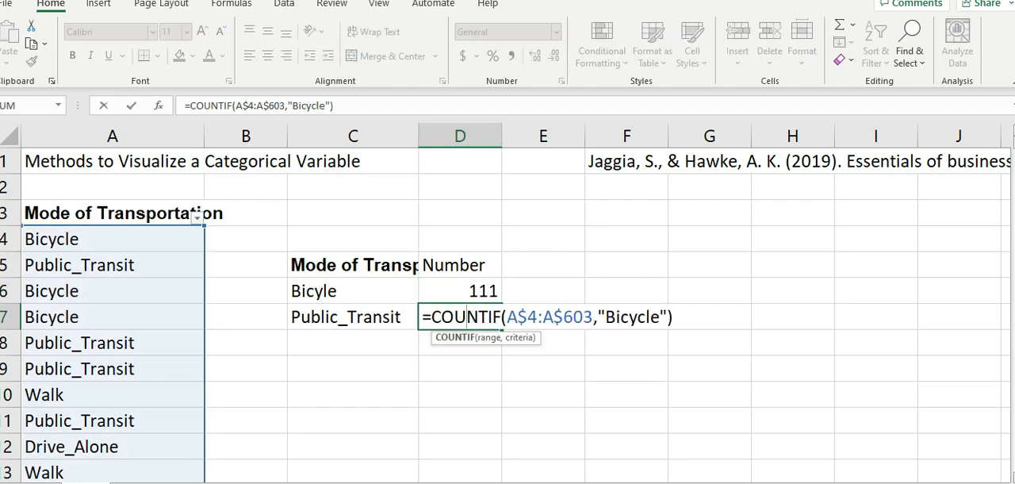
pyautogui.press('Return')
pyautogui.press('Up')
pyautogui.press('Up')
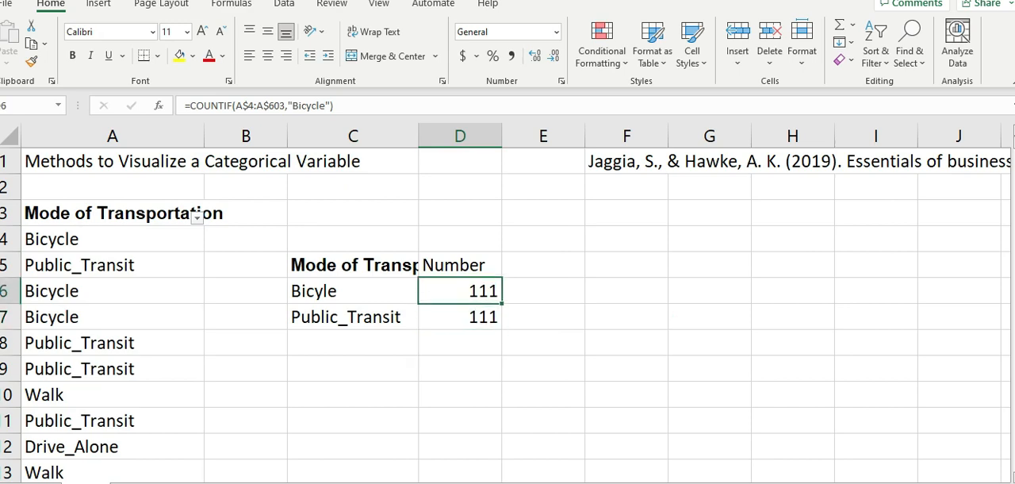
# - Make the COUNTIF range in D6 fully absolute as $A$4:$A$603
pyautogui.doubleClick(479, 291)
pyautogui.click(511, 292)
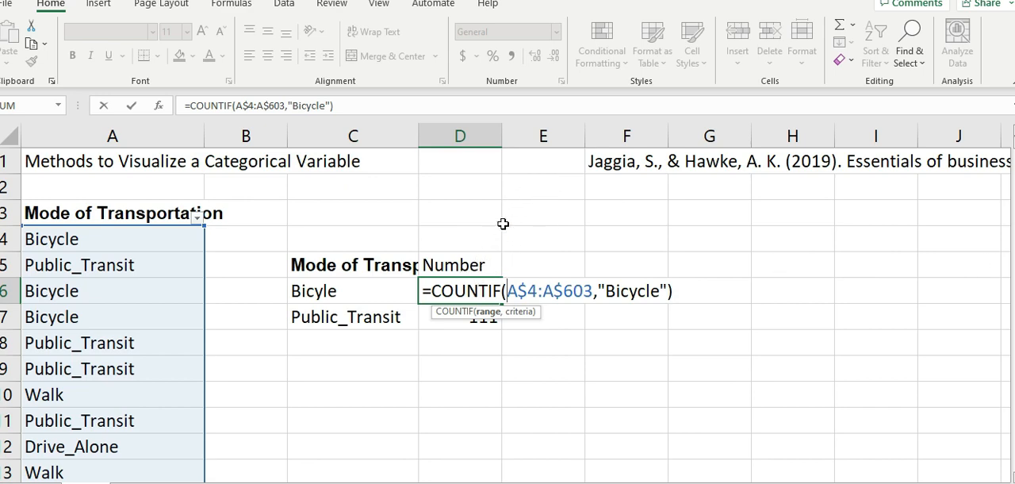
pyautogui.write('$A')
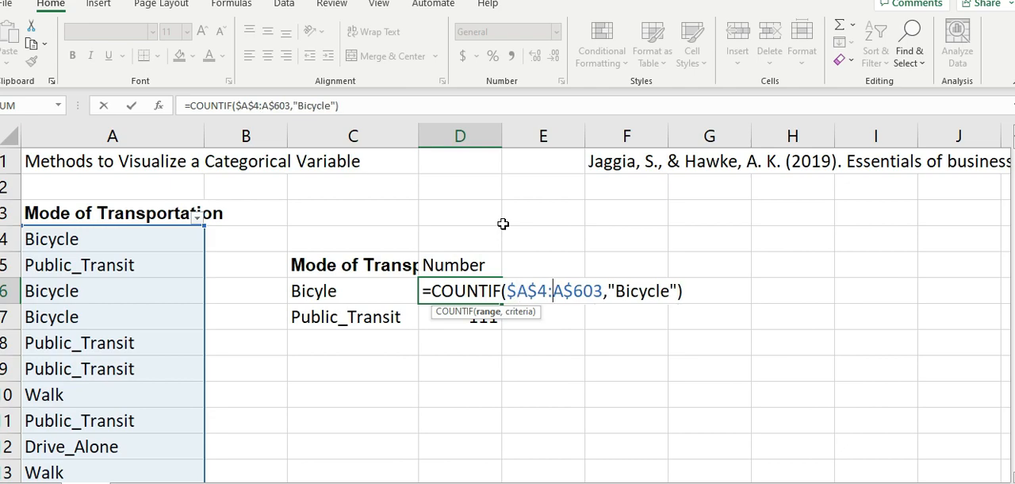
pyautogui.write('$')
pyautogui.press('Return')
pyautogui.press('Up')
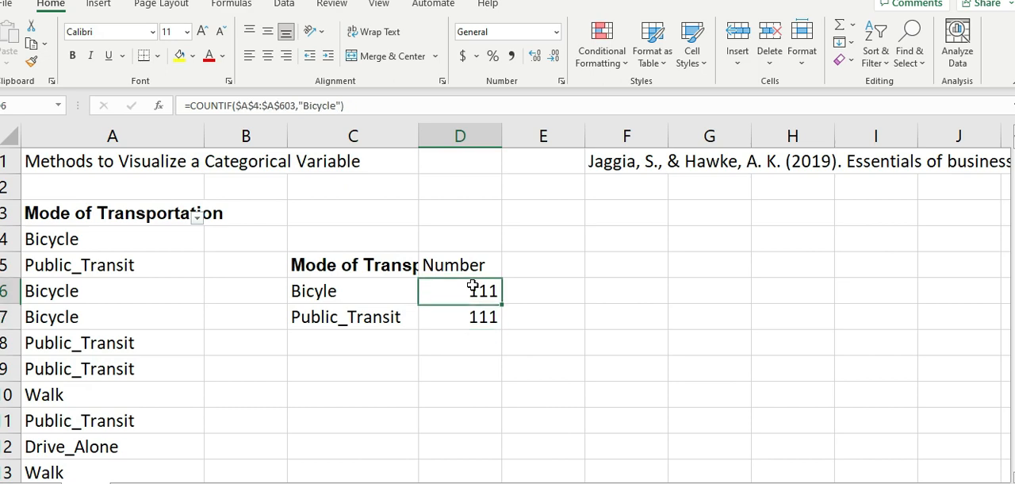
# - Delete the "Bicycle" text from the criterion of the COUNTIF formula in D7, keeping the quotation marks
pyautogui.click(467, 320)
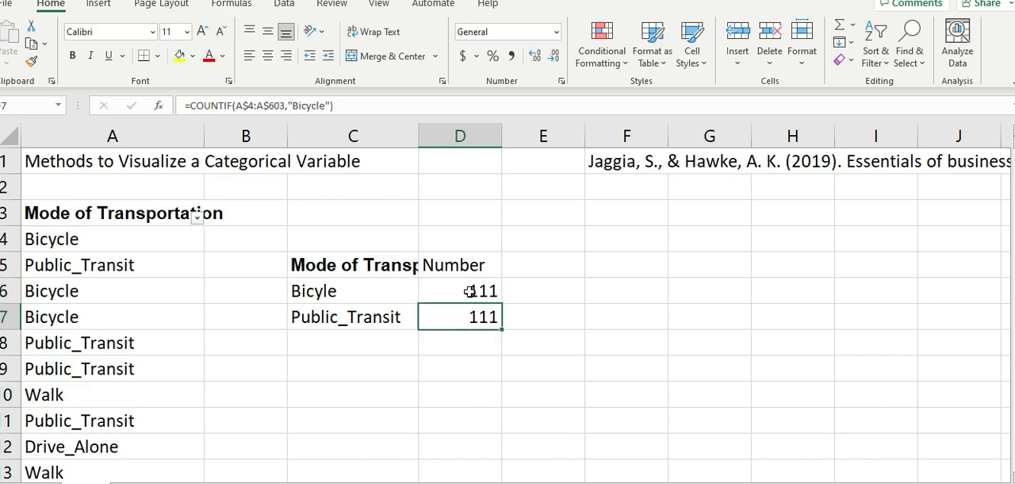
pyautogui.click(468, 289)
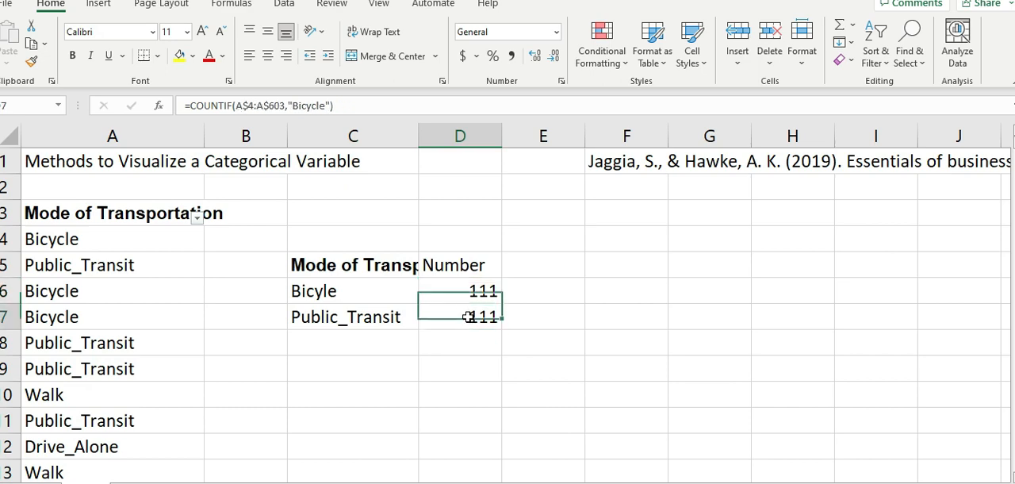
pyautogui.doubleClick(468, 318)
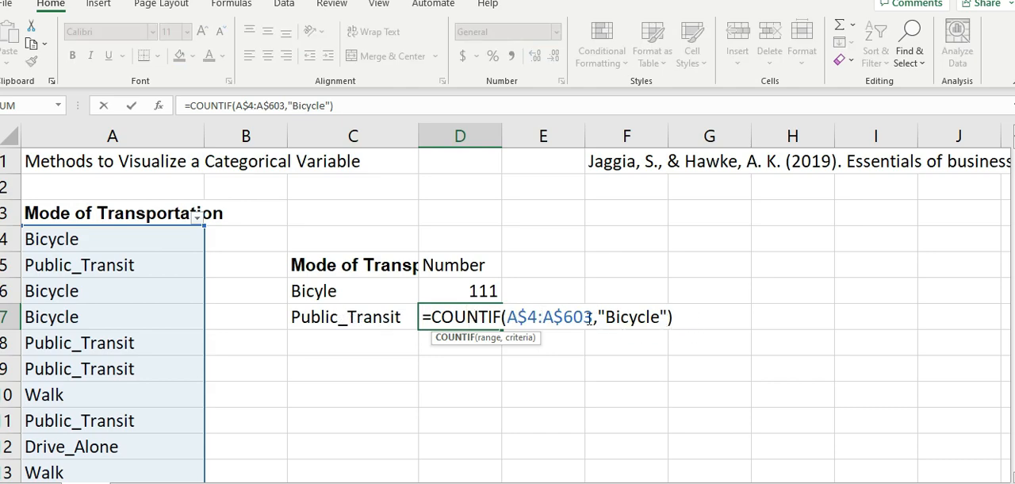
pyautogui.click(665, 318)
pyautogui.press('BackSpace')
pyautogui.press('BackSpace')
pyautogui.press('BackSpace')
pyautogui.press('BackSpace')
pyautogui.press('BackSpace')
pyautogui.press('BackSpace')
pyautogui.press('BackSpace')
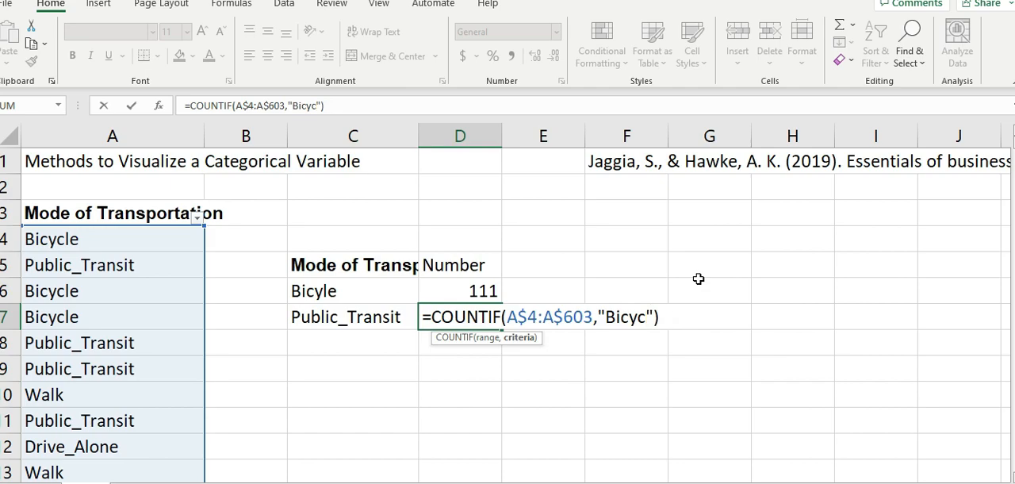
pyautogui.press('Return')
# - Copy the label from C7 and enter "Public_Transit" as the criterion of the COUNTIF formula in D7
pyautogui.press('Up')
pyautogui.press('Left')
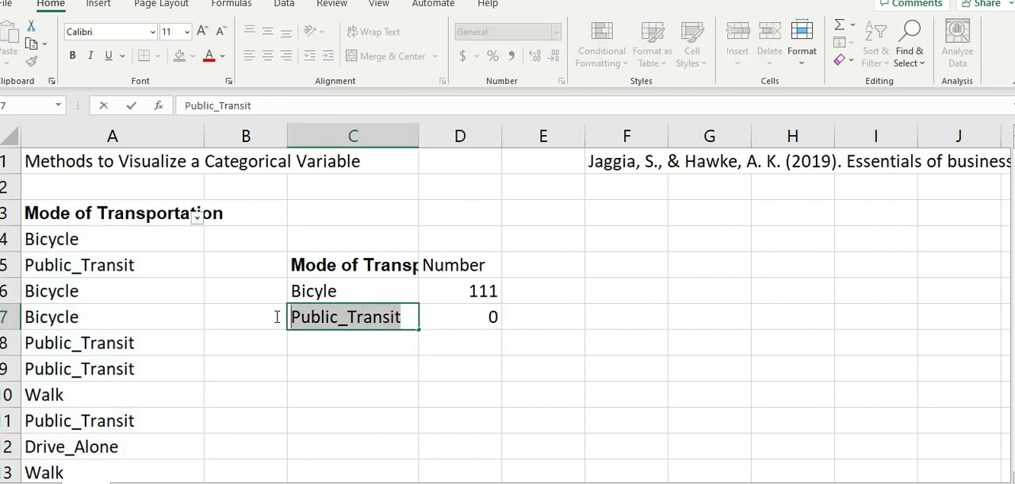
pyautogui.doubleClick(487, 315)
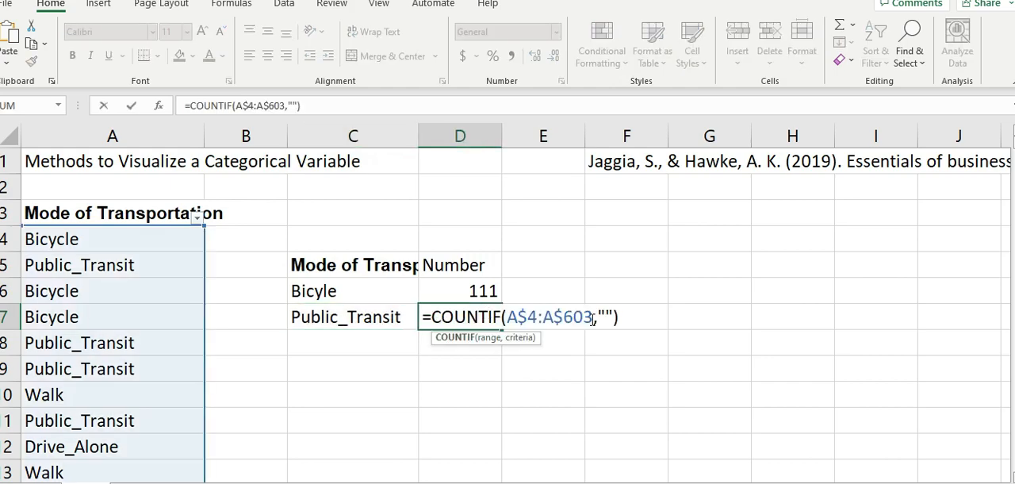
pyautogui.click(592, 319)
pyautogui.press('Right')
pyautogui.write('Public_Transit')
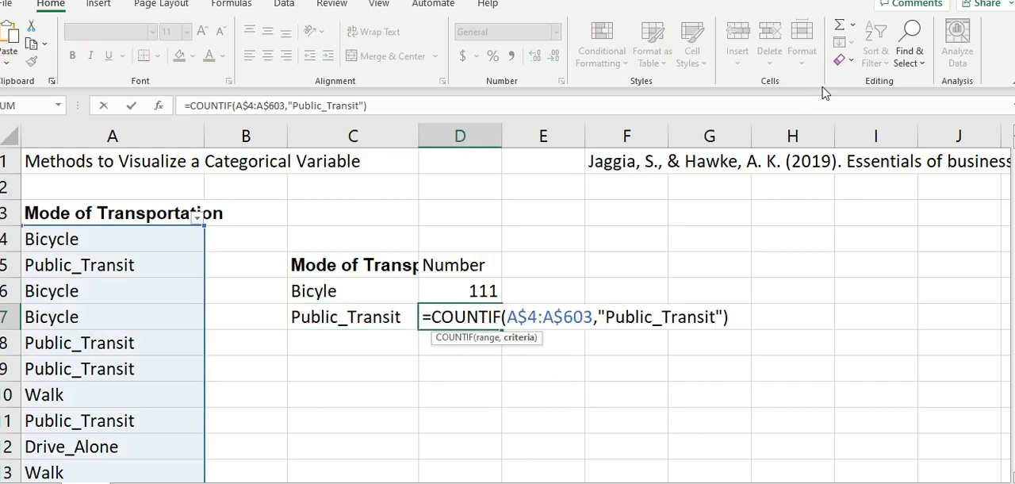
pyautogui.press('Return')
# - Copy the Walk category from A10 into C8 as the third label of the frequency table
pyautogui.press('Left')
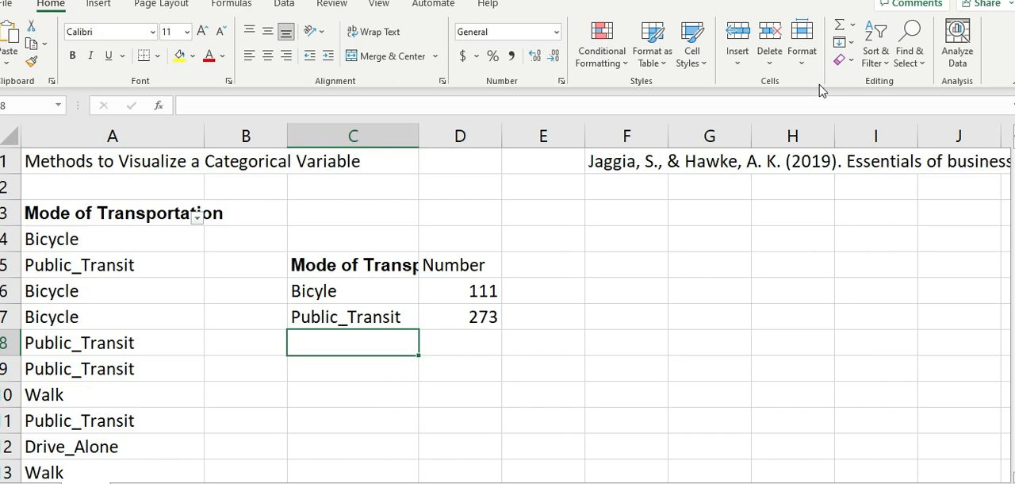
pyautogui.click(108, 400)
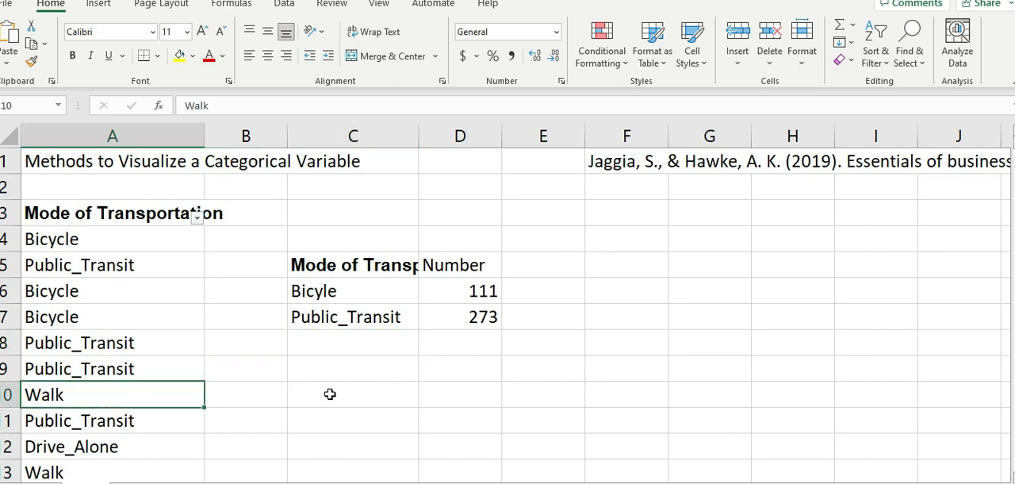
pyautogui.hotkey('ctrl', 'c')
pyautogui.click(345, 346)
pyautogui.hotkey('ctrl', 'v')
# - Copy the COUNTIF formula from D7 into D8 beside the Walk label
pyautogui.click(479, 319)
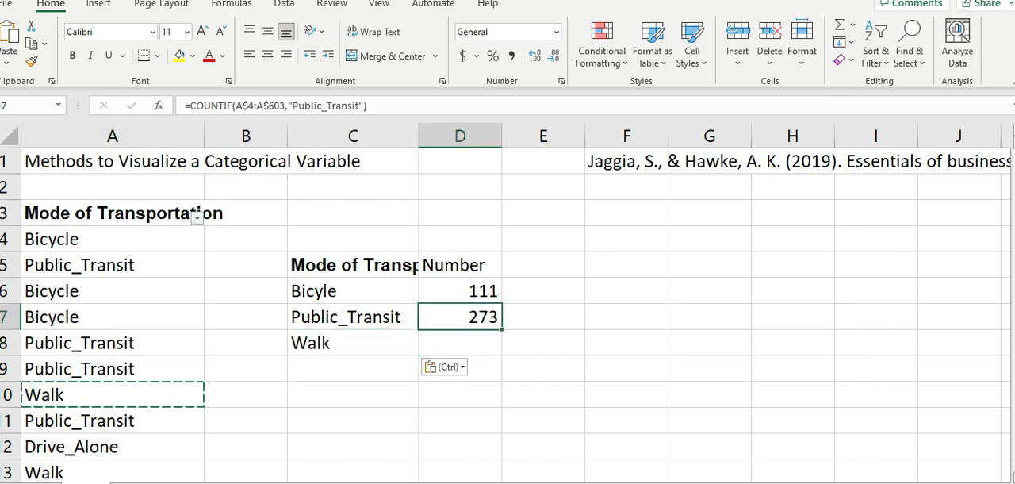
pyautogui.hotkey('ctrl', 'c')
pyautogui.press('Down')
pyautogui.hotkey('ctrl', 'v')
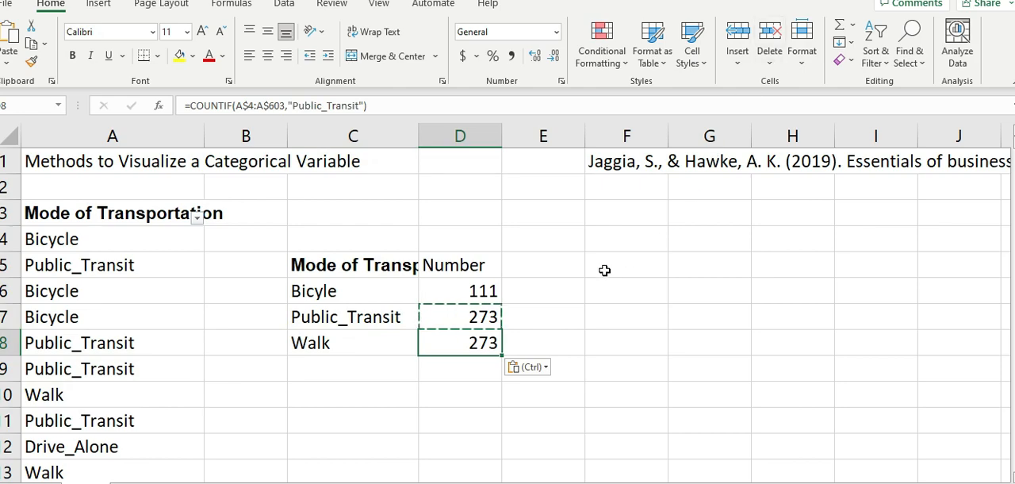
# - Replace the criterion of the COUNTIF formula in D8 with "Walk"
pyautogui.doubleClick(476, 344)
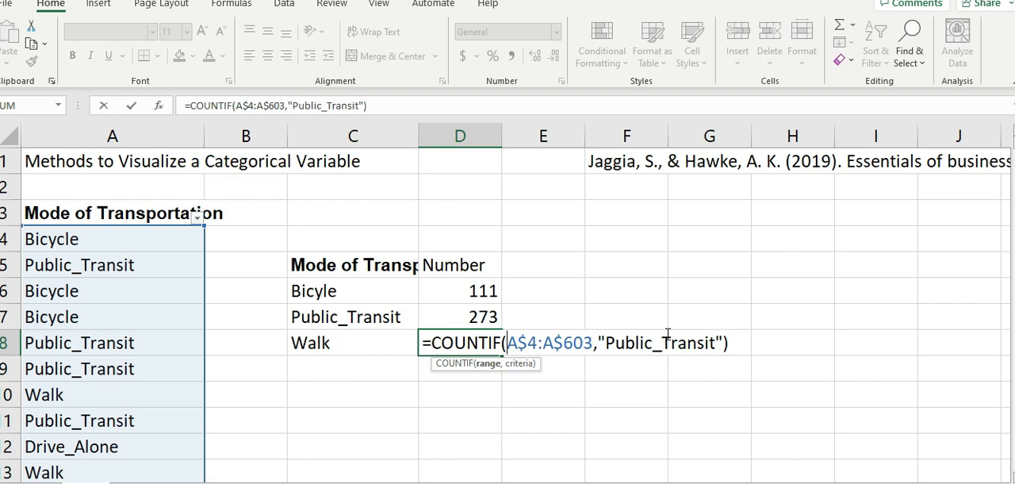
pyautogui.moveTo(712, 344); pyautogui.dragTo(606, 344)
pyautogui.write('t')
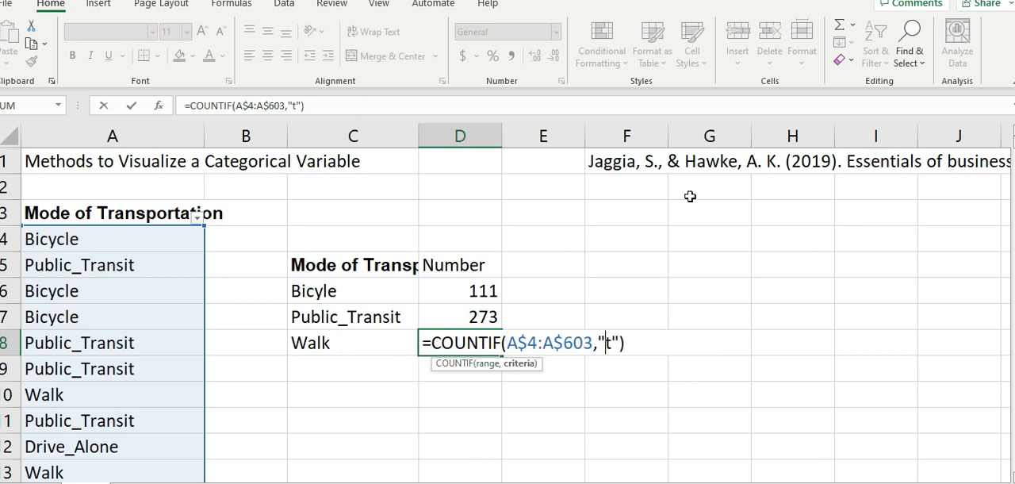
pyautogui.press('BackSpace')
pyautogui.write('Sas')
pyautogui.press('BackSpace')
pyautogui.press('BackSpace')
pyautogui.press('BackSpace')
pyautogui.write('a')
pyautogui.press('BackSpace')
pyautogui.write('Wal')
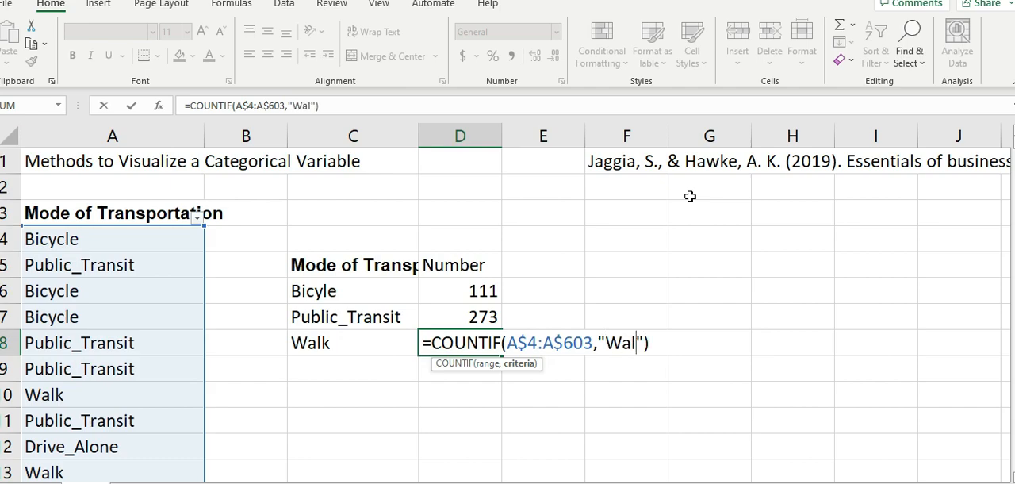
pyautogui.write('k')
pyautogui.press('Return')
# - Check the category list in the Mode of Transportation filter and copy Drive_Alone from A12 into C9
pyautogui.press('Left')
pyautogui.press('Left')
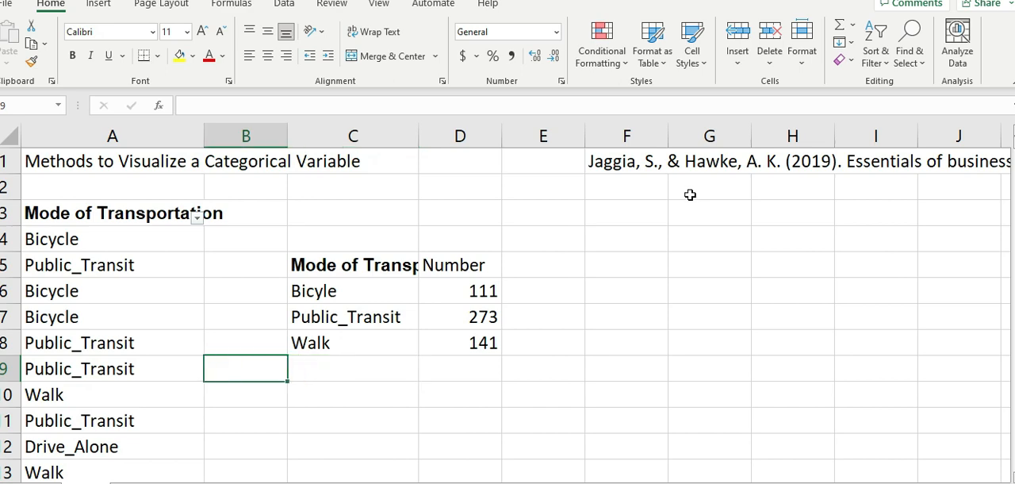
pyautogui.click(197, 225)
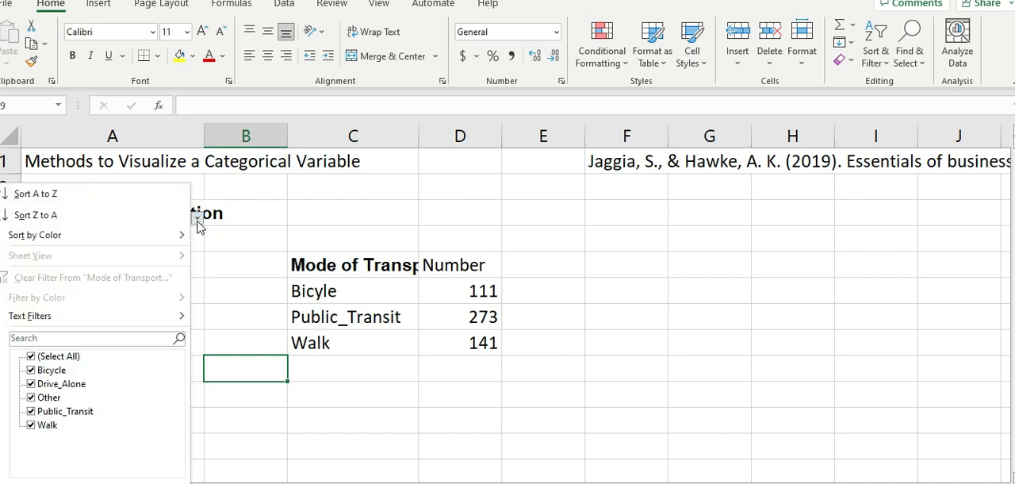
pyautogui.click(332, 379)
pyautogui.click(331, 369)
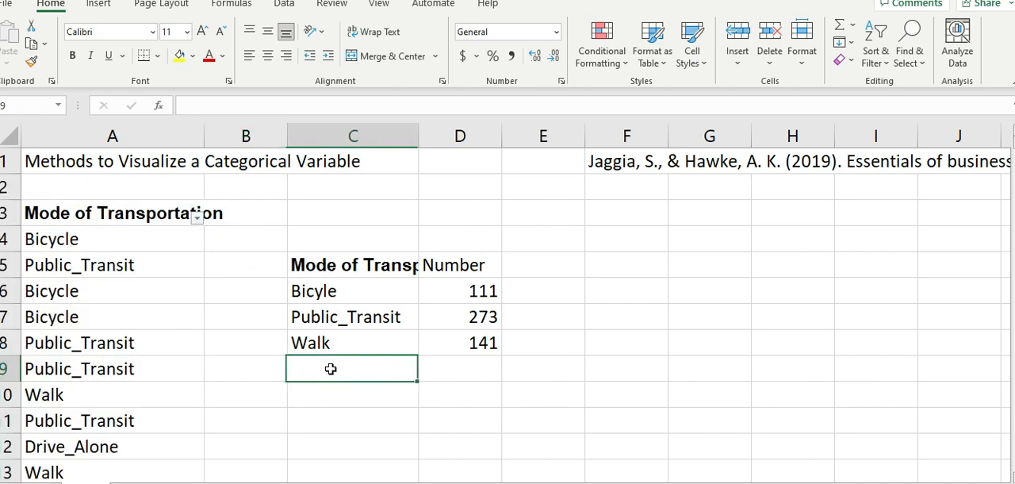
pyautogui.click(197, 222)
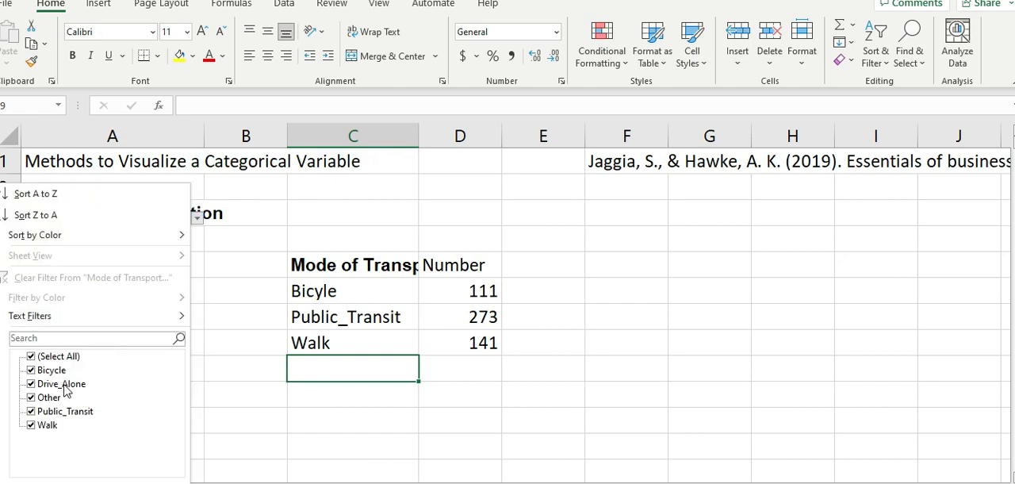
pyautogui.click(341, 366)
pyautogui.doubleClick(332, 369)
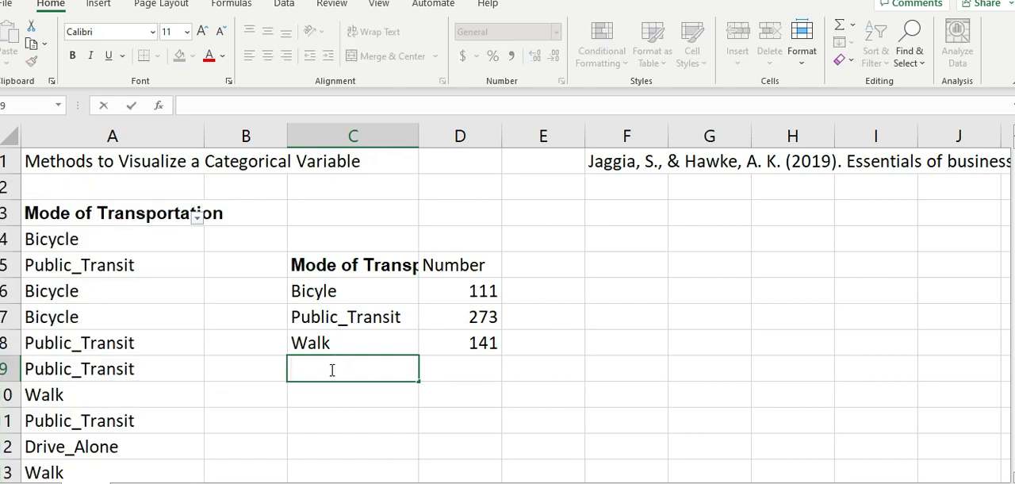
pyautogui.click(104, 446)
pyautogui.hotkey('ctrl', 'c')
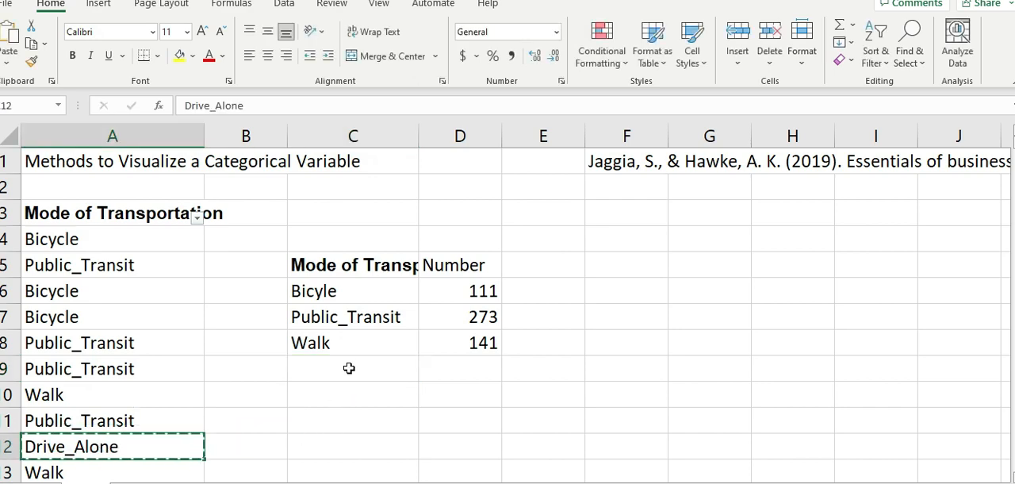
pyautogui.click(349, 368)
pyautogui.hotkey('ctrl', 'v')
# - Copy the COUNTIF formula from D8 into D9 beside the Drive_Alone label
pyautogui.click(474, 366)
pyautogui.click(478, 341)
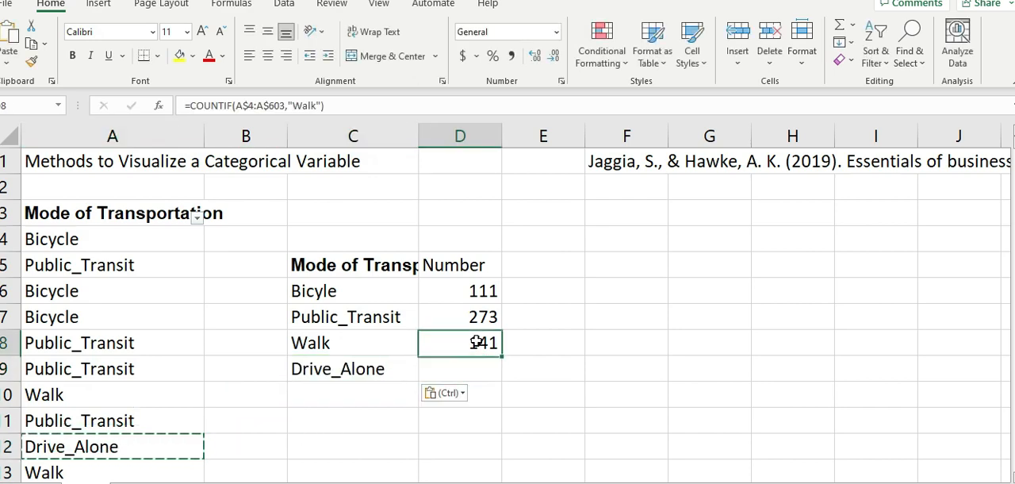
pyautogui.hotkey('ctrl', 'c')
pyautogui.click(478, 367)
pyautogui.hotkey('ctrl', 'v')
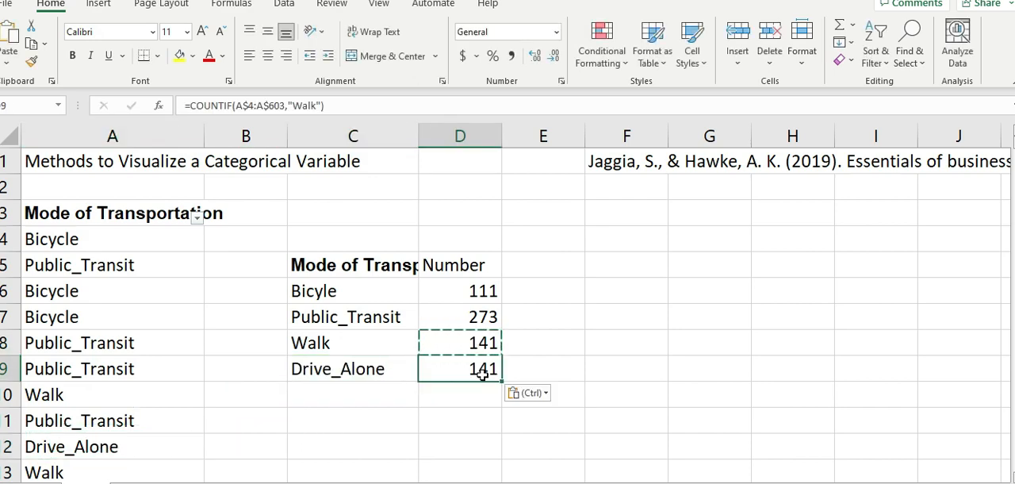
# - Replace the criterion of the COUNTIF formula in D9 with "Drive_Alone", copied from the label in C9
pyautogui.doubleClick(479, 369)
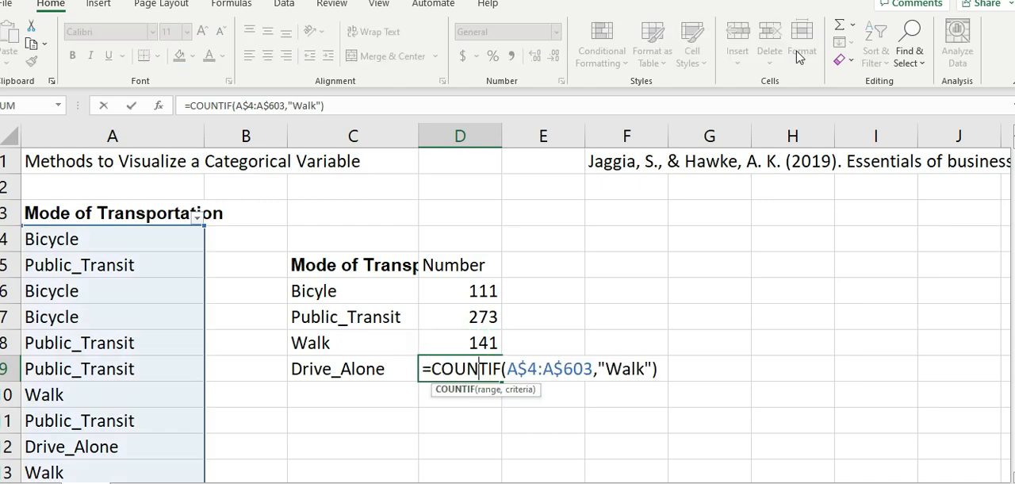
pyautogui.press('Return')
pyautogui.click(397, 366)
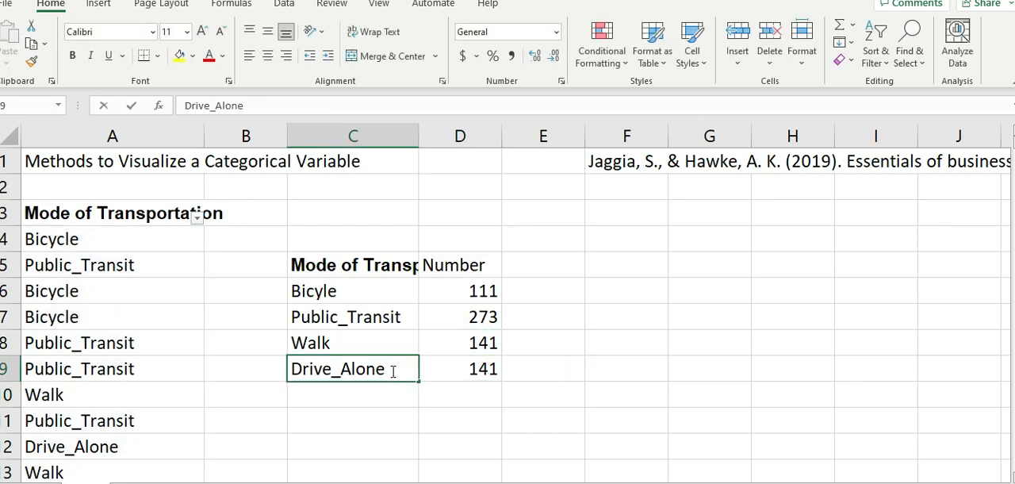
pyautogui.doubleClick(397, 365)
pyautogui.doubleClick(392, 367)
pyautogui.doubleClick(482, 368)
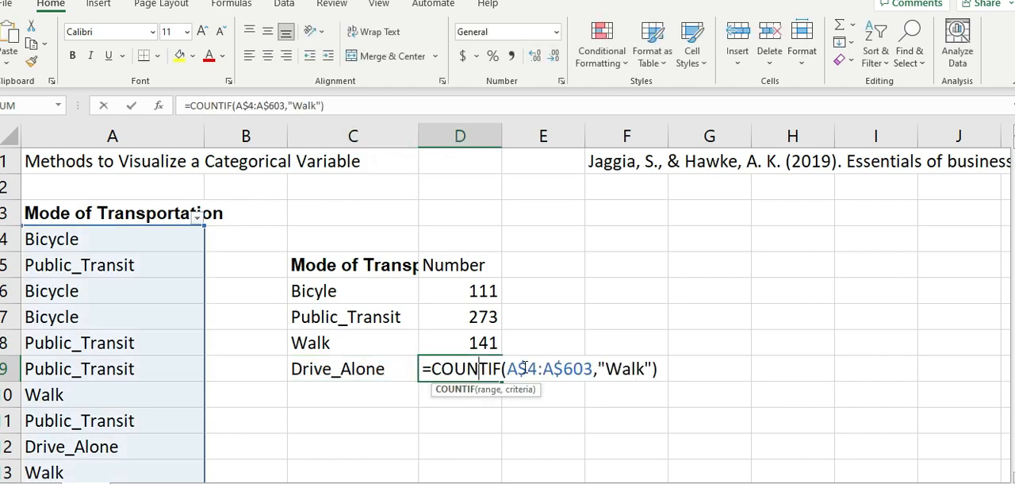
pyautogui.click(646, 369)
pyautogui.press('BackSpace')
pyautogui.press('BackSpace')
pyautogui.press('BackSpace')
pyautogui.press('BackSpace')
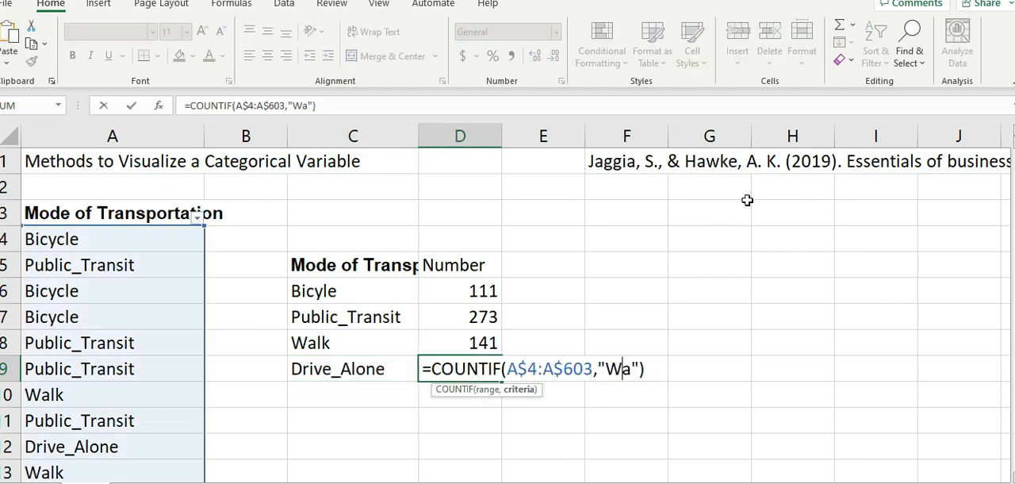
pyautogui.hotkey('ctrl', 'v')
pyautogui.press('Return')
# - Check the filter list for the remaining category and enter Other as the fifth label in C10
pyautogui.press('Up')
pyautogui.press('Left')
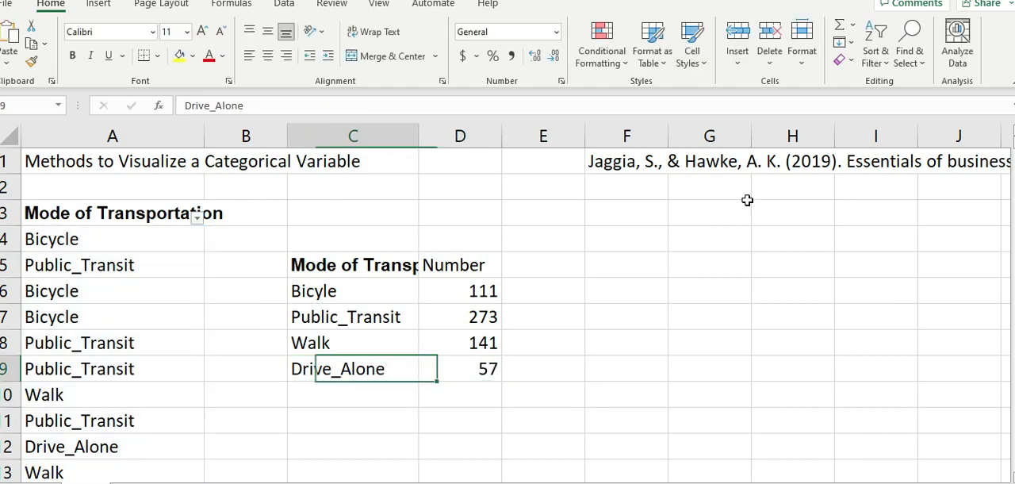
pyautogui.press('Down')
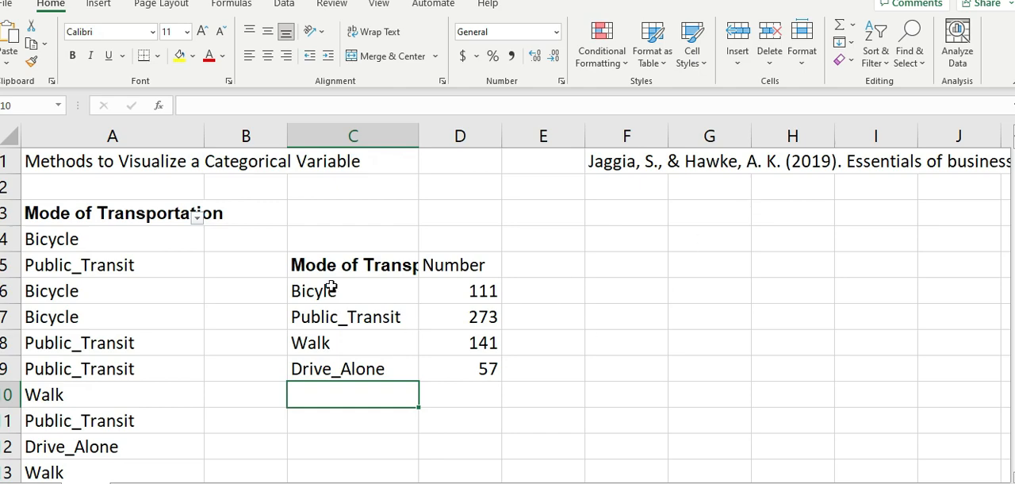
pyautogui.click(196, 217)
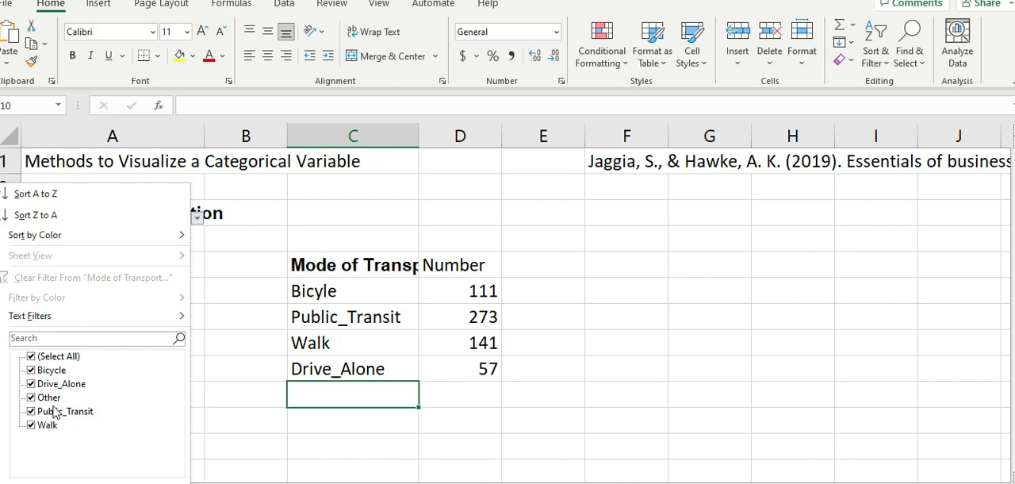
pyautogui.click(337, 394)
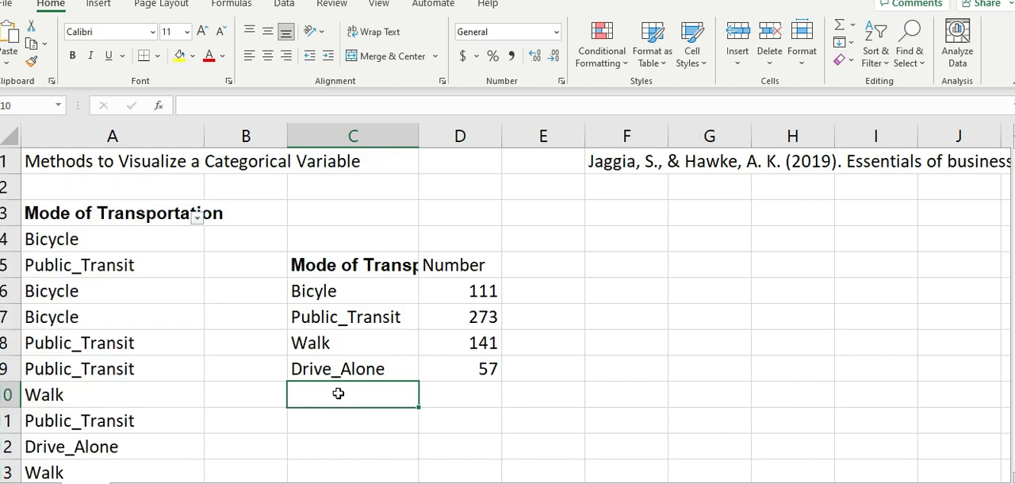
pyautogui.write('Other')
pyautogui.press('Tab')
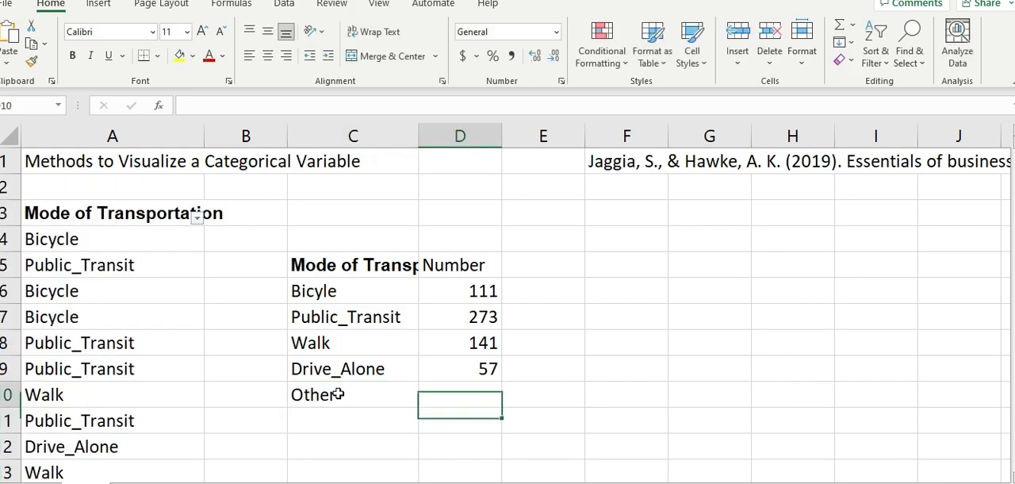
# - Copy the COUNTIF formula from D9 into D10 beside the Other label
pyautogui.press('Up')
pyautogui.press('Up')
pyautogui.press('Down')
pyautogui.hotkey('ctrl', 'c')
pyautogui.press('Down')
pyautogui.hotkey('ctrl', 'v')
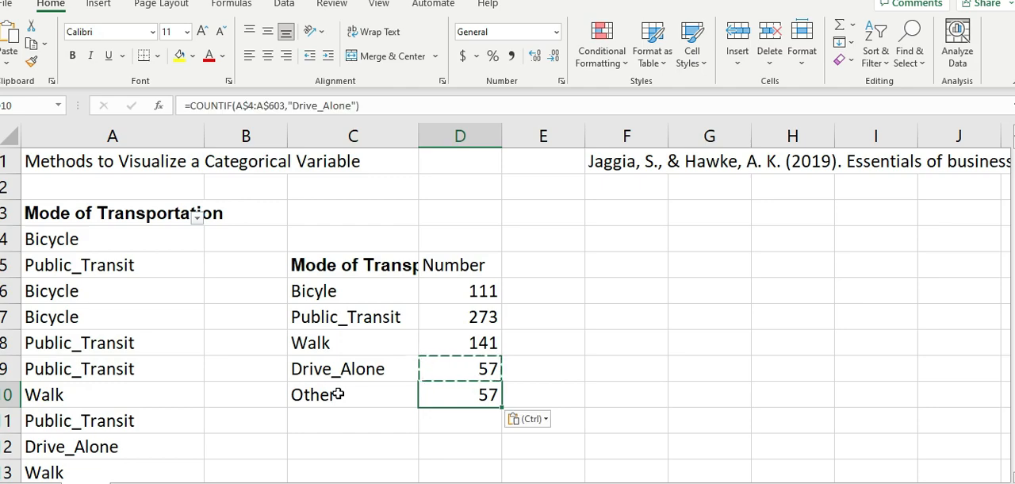
# - Replace the criterion of the COUNTIF formula in D10 with "Other"
pyautogui.press('F2')
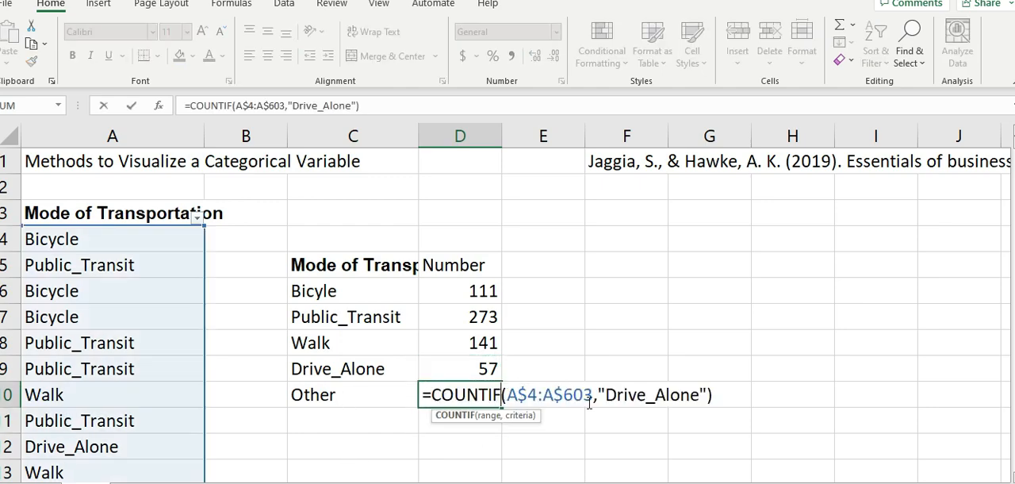
pyautogui.click(699, 394)
pyautogui.press('BackSpace')
pyautogui.press('BackSpace')
pyautogui.press('BackSpace')
pyautogui.press('BackSpace')
pyautogui.press('BackSpace')
pyautogui.press('BackSpace')
pyautogui.press('BackSpace')
pyautogui.press('BackSpace')
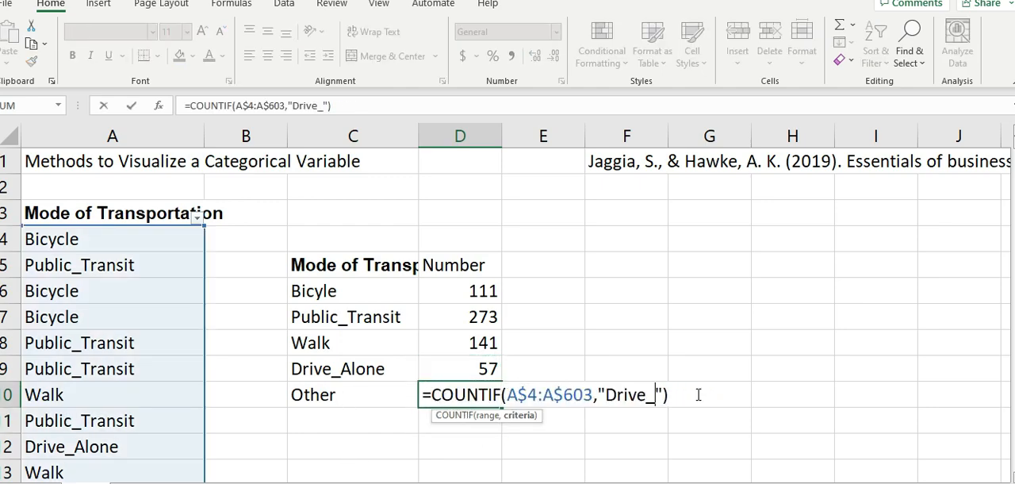
pyautogui.press('BackSpace')
pyautogui.press('BackSpace')
pyautogui.press('BackSpace')
pyautogui.write('Other')
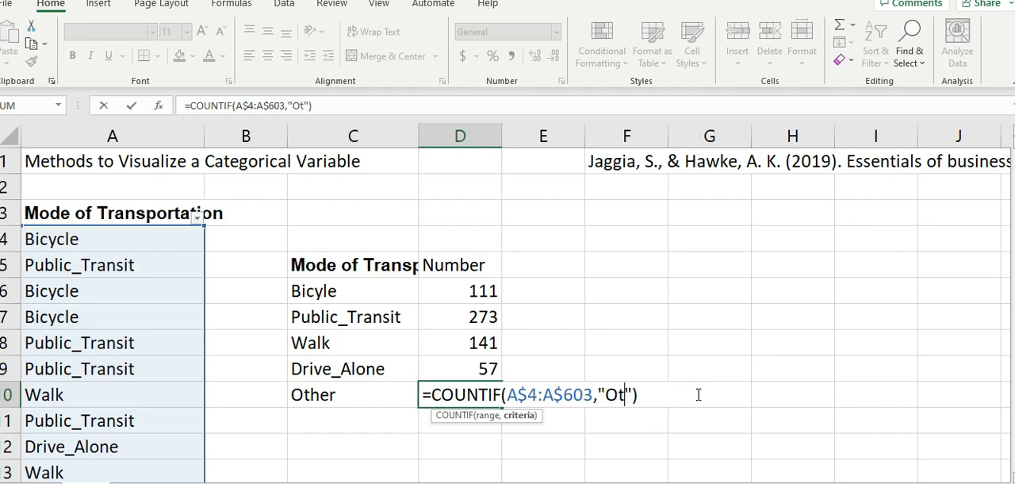
pyautogui.press('Return')
# - Select the category counts in D6:D10 to review them together
pyautogui.press('Up')
pyautogui.press('Up')
pyautogui.press('Up')
pyautogui.press('Up')
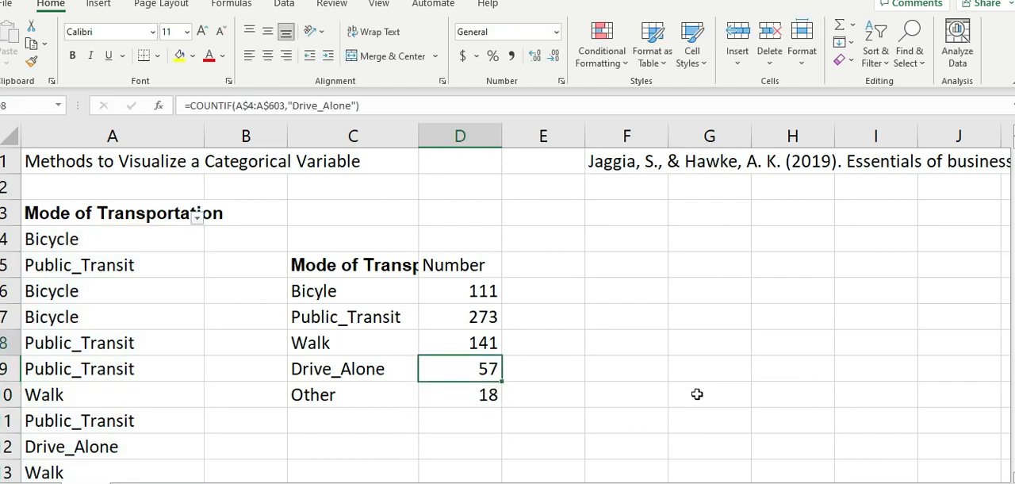
pyautogui.moveTo(468, 292); pyautogui.dragTo(484, 395)
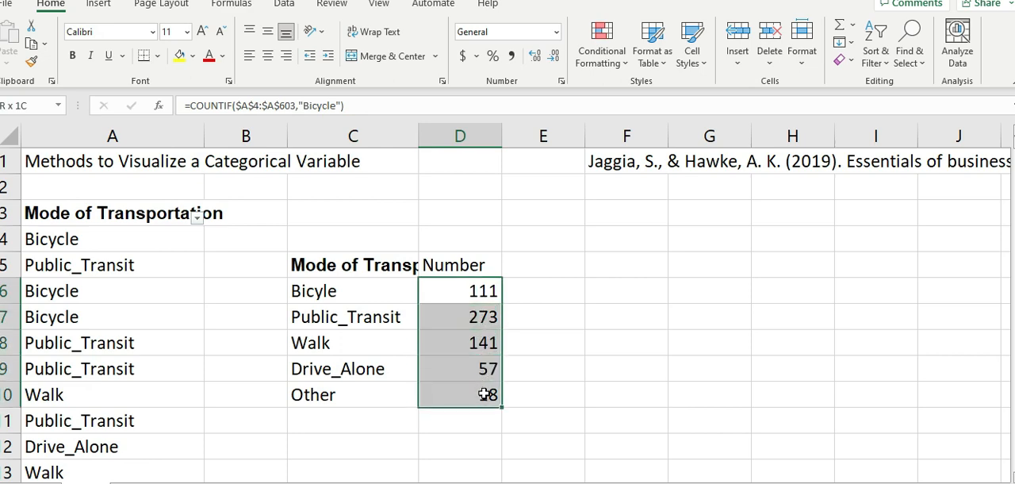
pyautogui.click(455, 453)
pyautogui.moveTo(474, 288); pyautogui.dragTo(460, 392)
pyautogui.click(584, 343)
# - Copy the COUNTIF formula from D6 into D12 below the frequency table
pyautogui.click(486, 295)
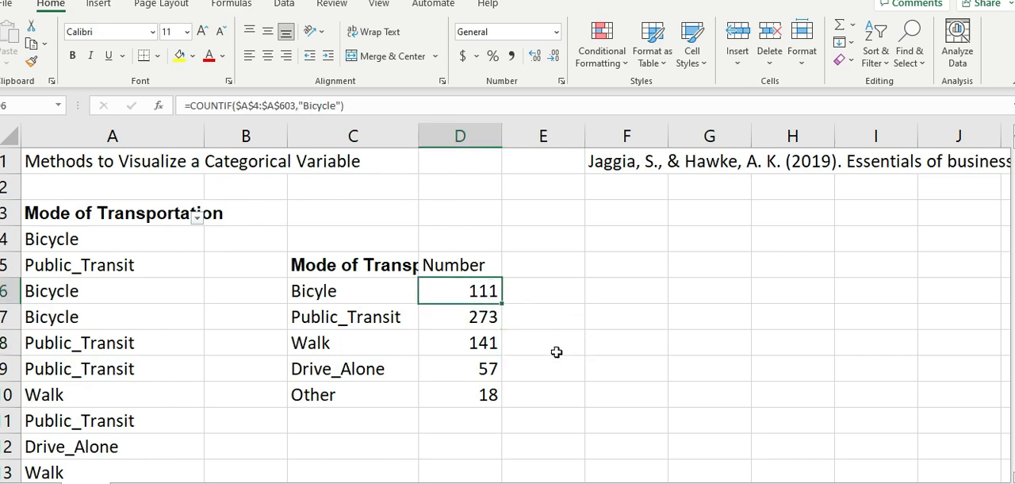
pyautogui.hotkey('ctrl', 'c')
pyautogui.click(464, 447)
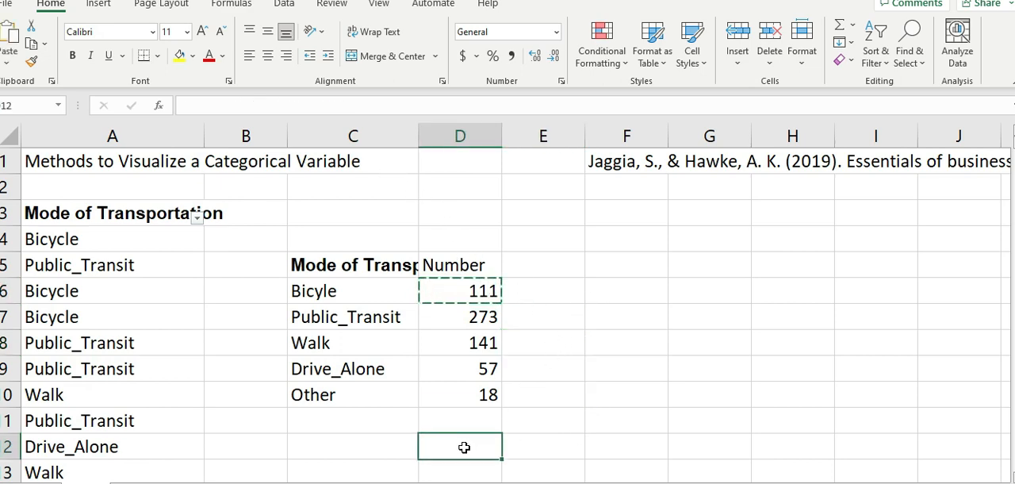
pyautogui.hotkey('ctrl', 'v')
# - Delete the comma and the "Bicycle" criterion from the formula in D12, keeping the range $A$4:$A$603
pyautogui.doubleClick(464, 447)
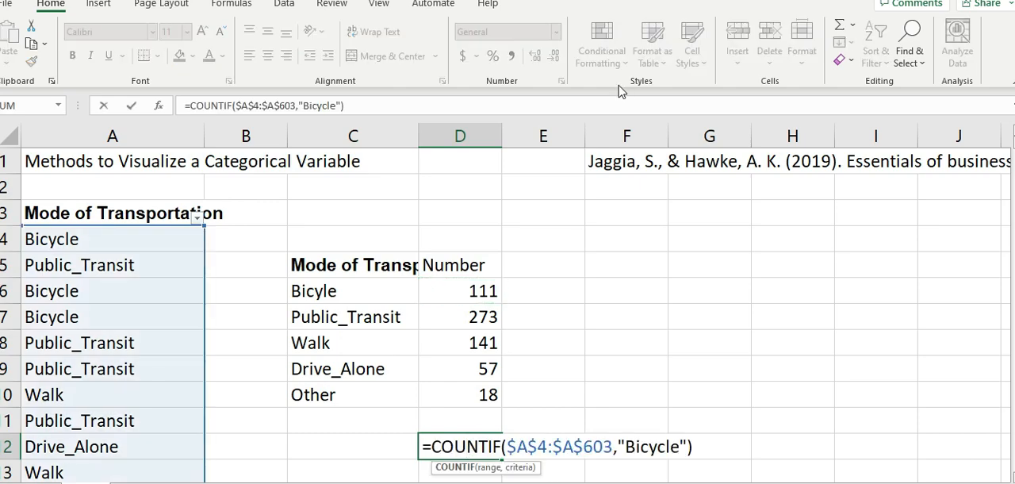
pyautogui.press('Right')
pyautogui.press('Right')
pyautogui.press('Right')
pyautogui.press('Right')
pyautogui.press('Right')
pyautogui.press('Right')
pyautogui.press('Right')
pyautogui.press('Right')
pyautogui.press('Right')
pyautogui.press('Right')
pyautogui.press('Right')
pyautogui.press('Right')
pyautogui.press('Right')
pyautogui.press('Right')
pyautogui.press('Right')
pyautogui.press('Right')
pyautogui.press('Right')
pyautogui.press('Right')
pyautogui.press('Right')
pyautogui.press('Right')
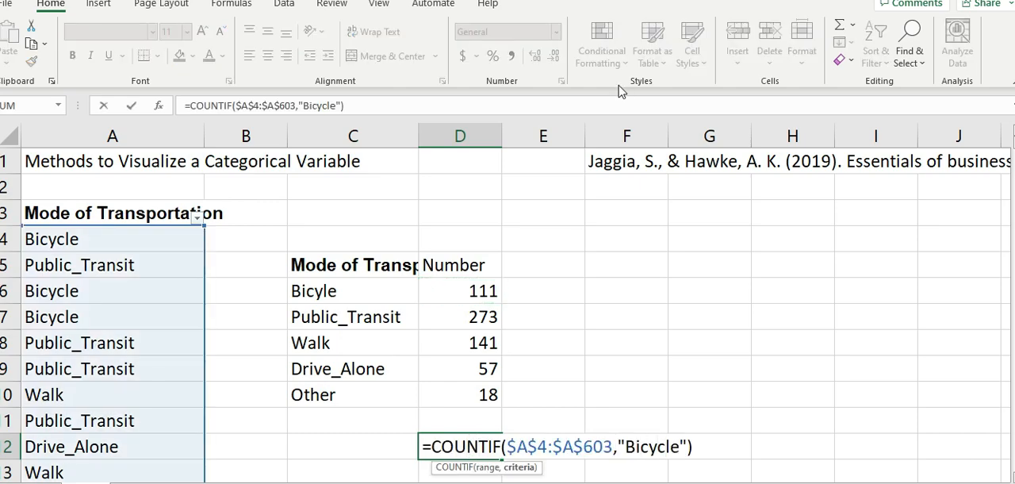
pyautogui.press('Left')
pyautogui.press('Left')
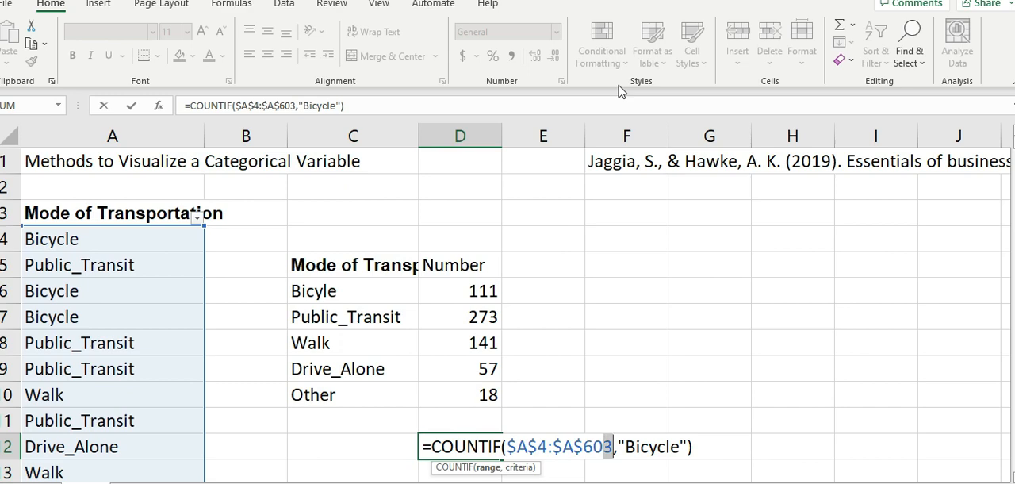
pyautogui.hotkey('shift', 'Right')
pyautogui.hotkey('shift', 'Right')
pyautogui.hotkey('shift', 'Right')
pyautogui.hotkey('shift', 'Right')
pyautogui.hotkey('shift', 'Right')
pyautogui.hotkey('shift', 'Right')
pyautogui.hotkey('shift', 'Right')
pyautogui.hotkey('shift', 'Right')
pyautogui.hotkey('shift', 'Right')
pyautogui.hotkey('shift', 'Right')
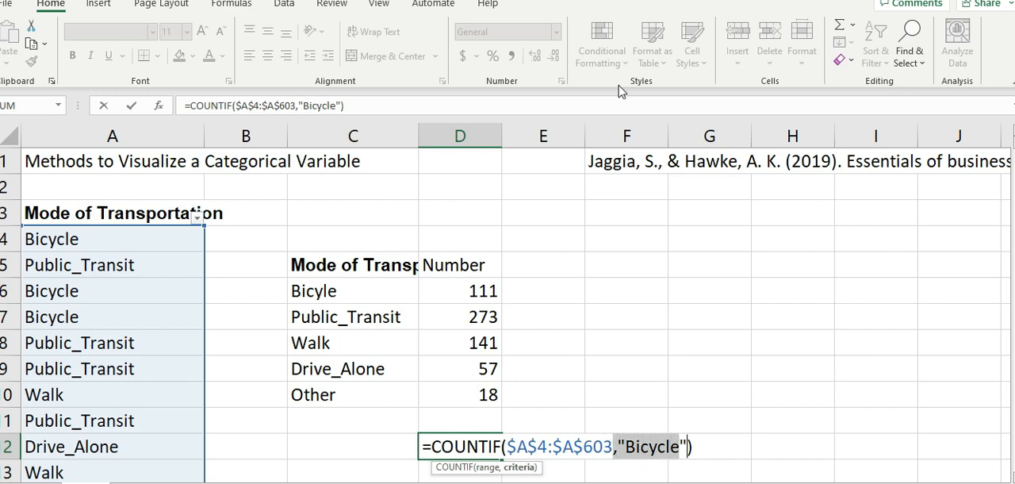
pyautogui.press('Delete')
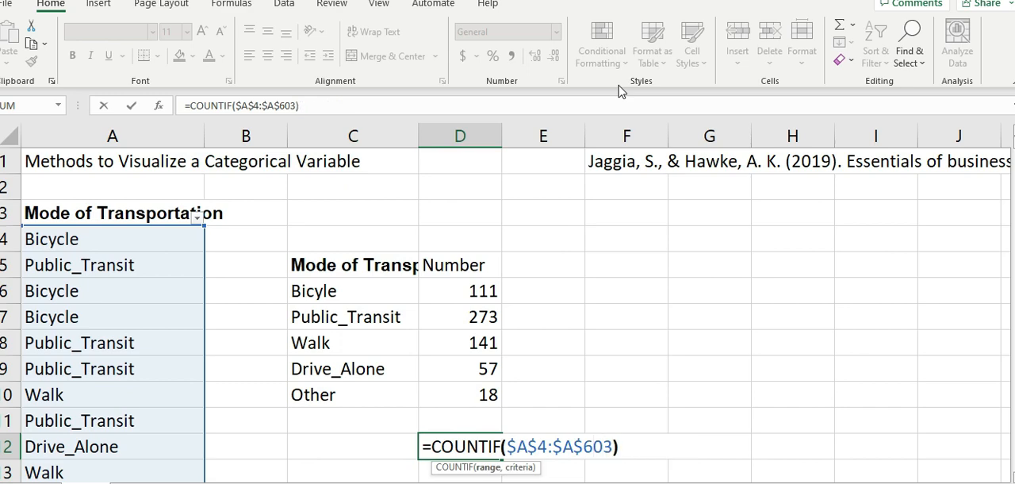
# - Change the function in D12 from COUNTIF to COUNT, so the formula reads =COUNT($A$4:$A$603)
pyautogui.press('Right')
pyautogui.press('BackSpace')
pyautogui.press('BackSpace')
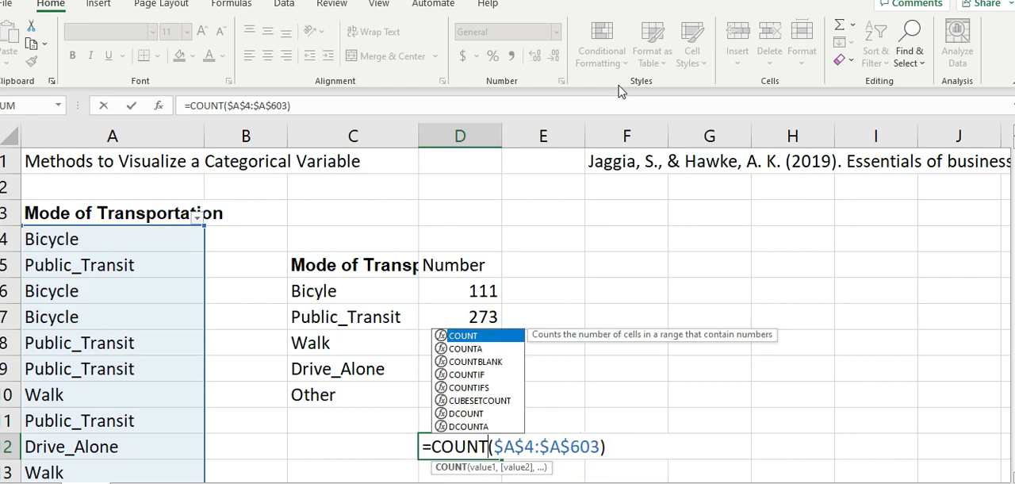
pyautogui.press('Return')
pyautogui.press('Up')
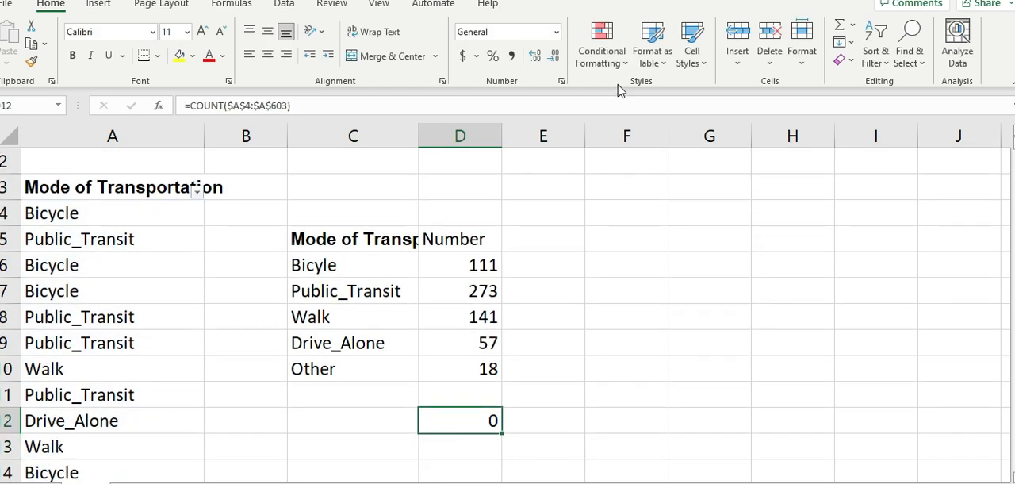
# - Change the function in D12 from COUNT to COUNTA, so the formula reads =COUNTA($A$4:$A$603)
pyautogui.doubleClick(467, 419)
pyautogui.write('A')
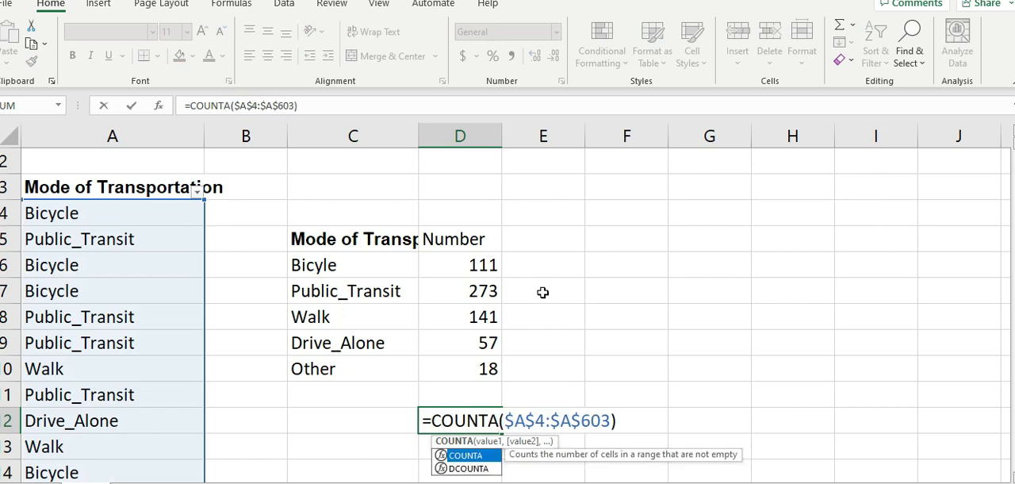
pyautogui.press('Return')
pyautogui.press('Up')
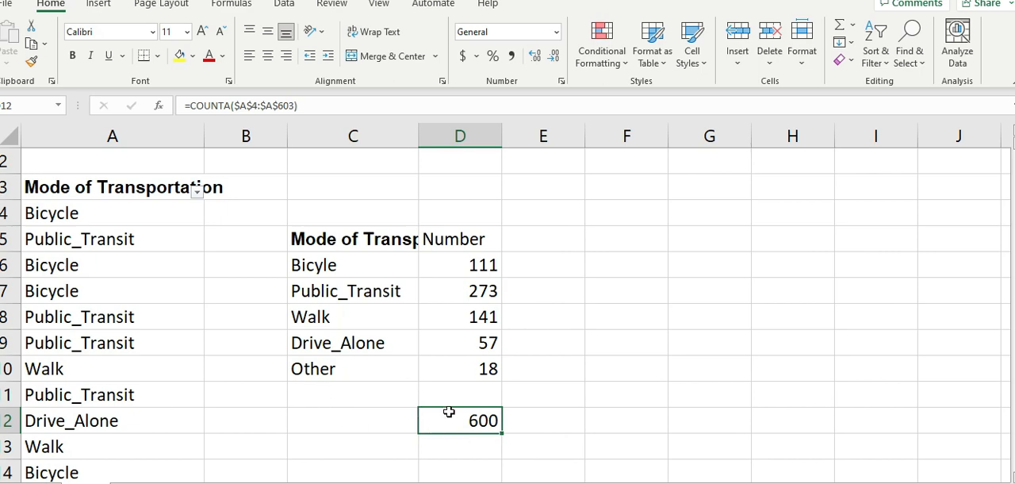
pyautogui.click(489, 450)
pyautogui.click(489, 421)
# - Add up the category counts D6:D10 with a SUM formula in D11, directly above the COUNTA check
pyautogui.click(480, 393)
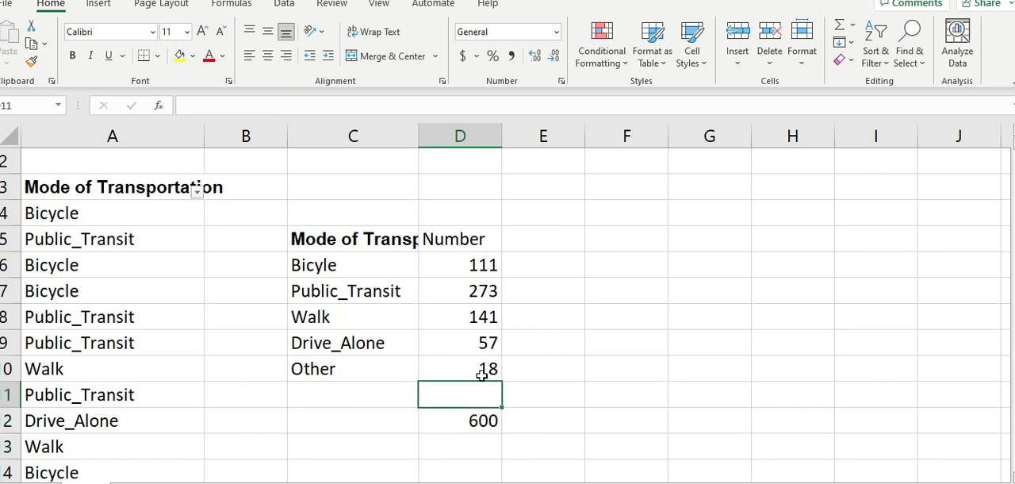
pyautogui.moveTo(483, 272); pyautogui.dragTo(480, 369)
pyautogui.click(468, 393)
pyautogui.write('=sum(')
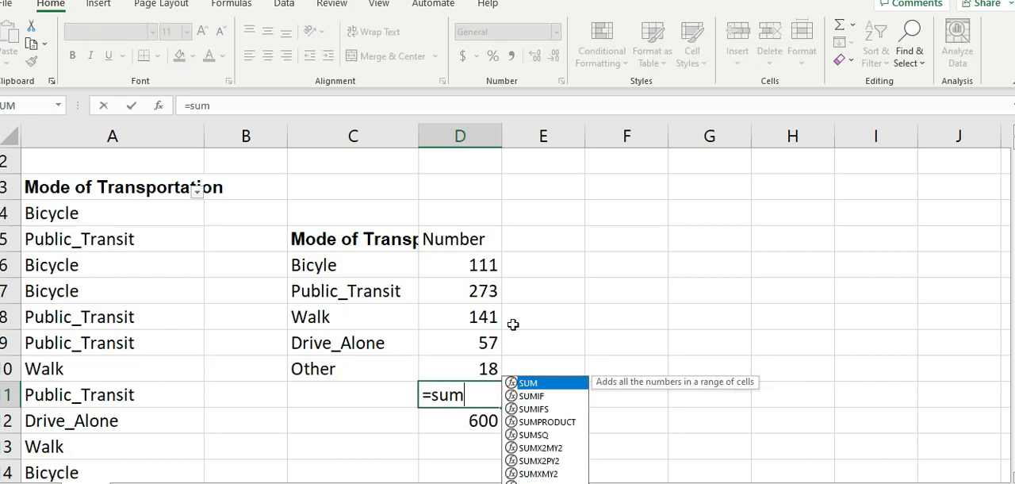
pyautogui.press('Up')
pyautogui.hotkey('shift', 'Up')
pyautogui.hotkey('shift', 'Up')
pyautogui.hotkey('shift', 'Up')
pyautogui.hotkey('shift', 'Up')
pyautogui.press('Return')
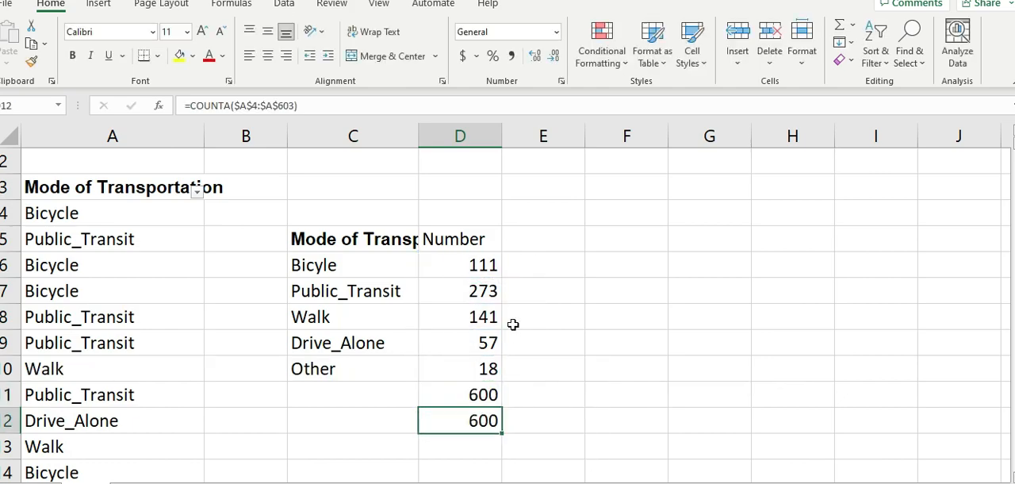
# - Clear the SUM and COUNTA check formulas from D11 and D12 below the frequency table
pyautogui.press('Up')
pyautogui.press('Delete')
pyautogui.press('Up')
pyautogui.press('Up')
pyautogui.press('Up')
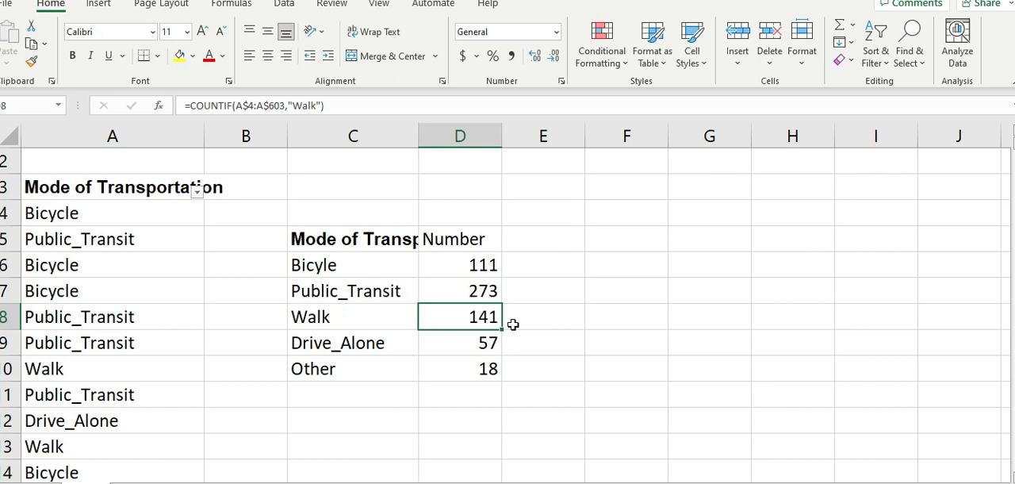
# - Turn off the worksheet's gridlines
pyautogui.click(373, 238)
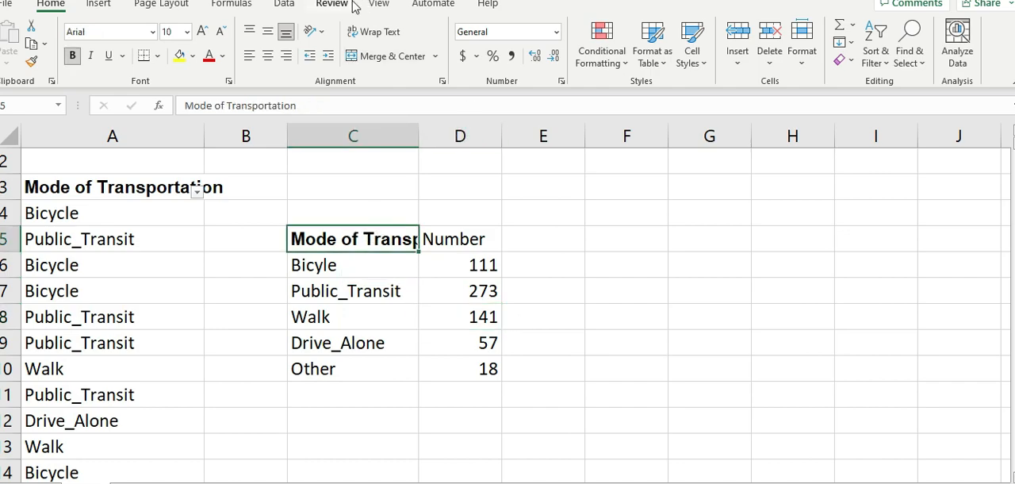
pyautogui.click(379, 3)
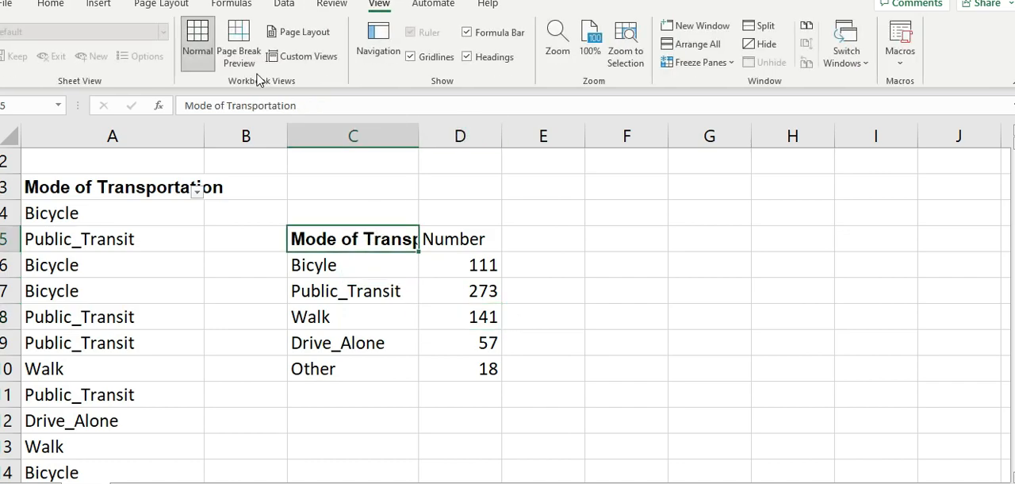
pyautogui.click(411, 57)
pyautogui.click(335, 350)
# - Apply All Borders to the frequency table in C5:D10
pyautogui.moveTo(352, 241); pyautogui.dragTo(441, 362)
pyautogui.click(50, 4)
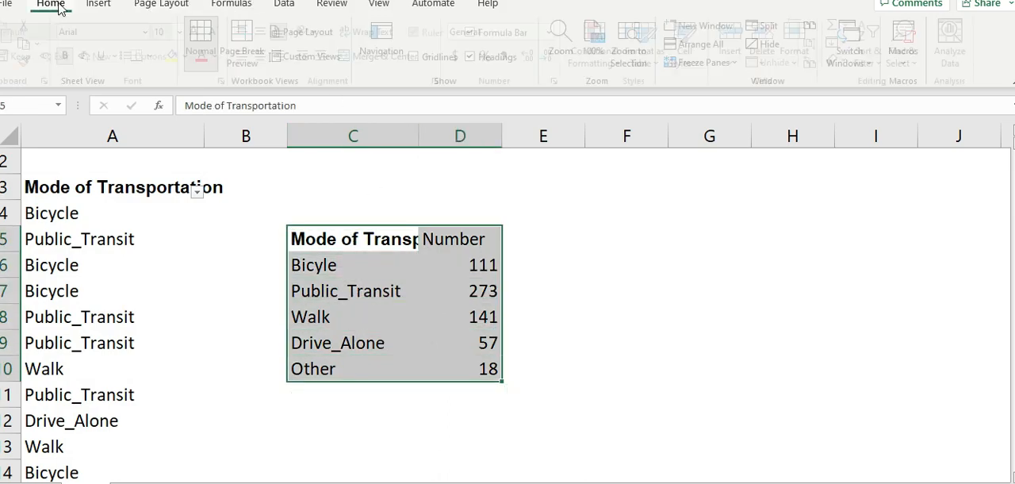
pyautogui.click(158, 55)
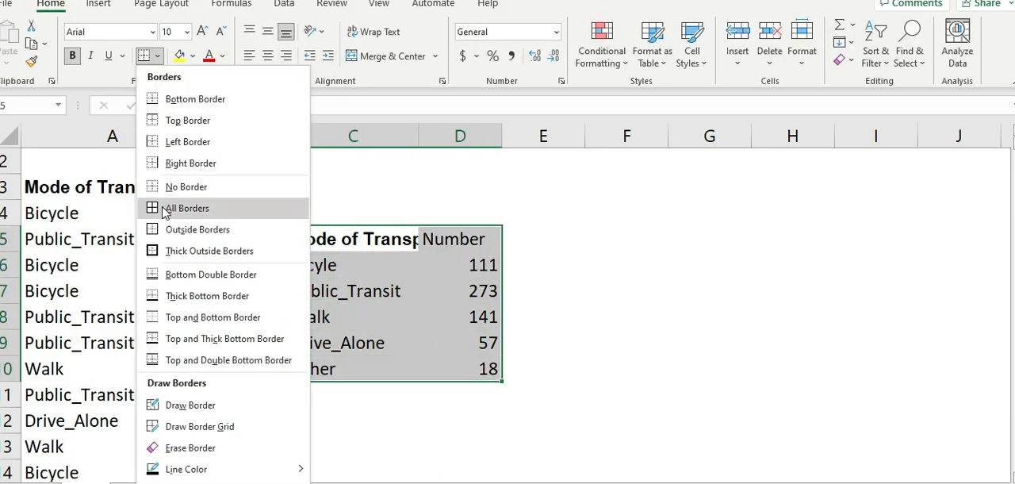
pyautogui.click(230, 207)
pyautogui.click(460, 343)
# - Widen column C to fit the full "Mode of Transportation" heading in C5
pyautogui.doubleClick(418, 135)
pyautogui.click(479, 310)
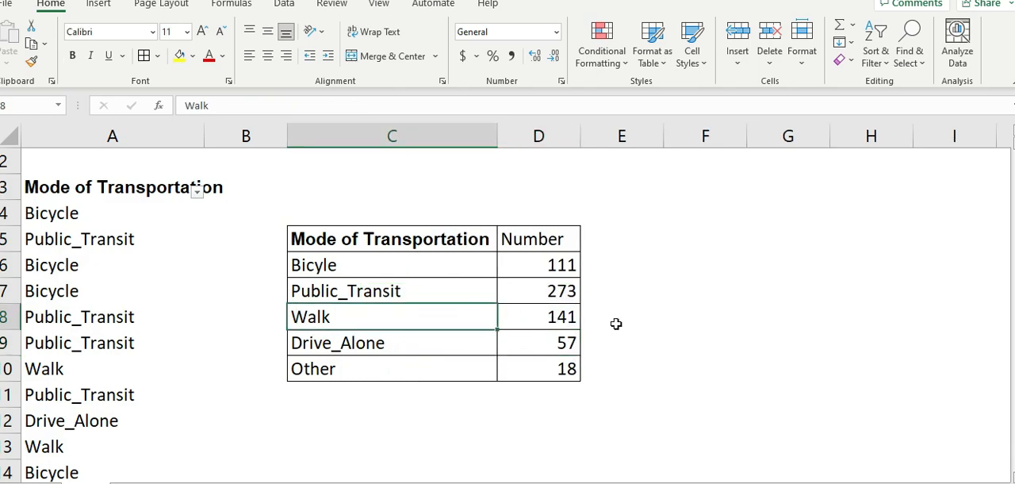
pyautogui.click(682, 314)
pyautogui.scroll(1, 635, 280)
pyautogui.scroll(-2, 714, 277)
pyautogui.scroll(2, 786, 261)
pyautogui.scroll(-1, 709, 295)
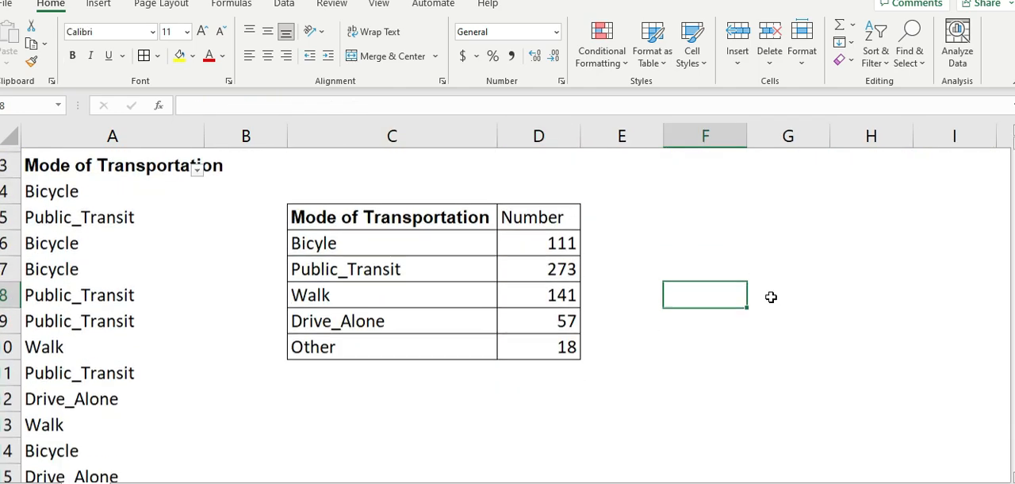
pyautogui.moveTo(498, 145); pyautogui.dragTo(497, 142)
pyautogui.click(694, 340)
pyautogui.scroll(1, 880, 313)
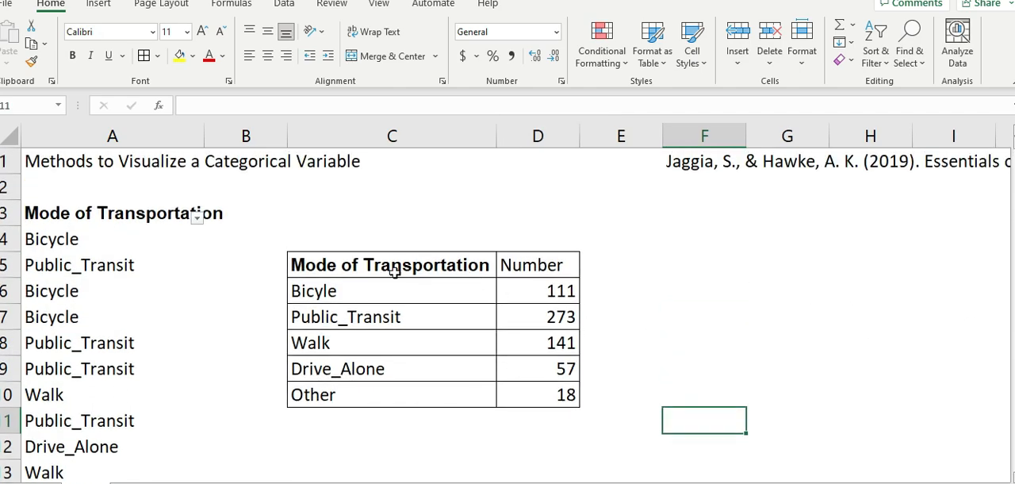
# - Insert a 2-D clustered bar chart from the frequency table in C5:D10
pyautogui.moveTo(394, 271); pyautogui.dragTo(565, 394)
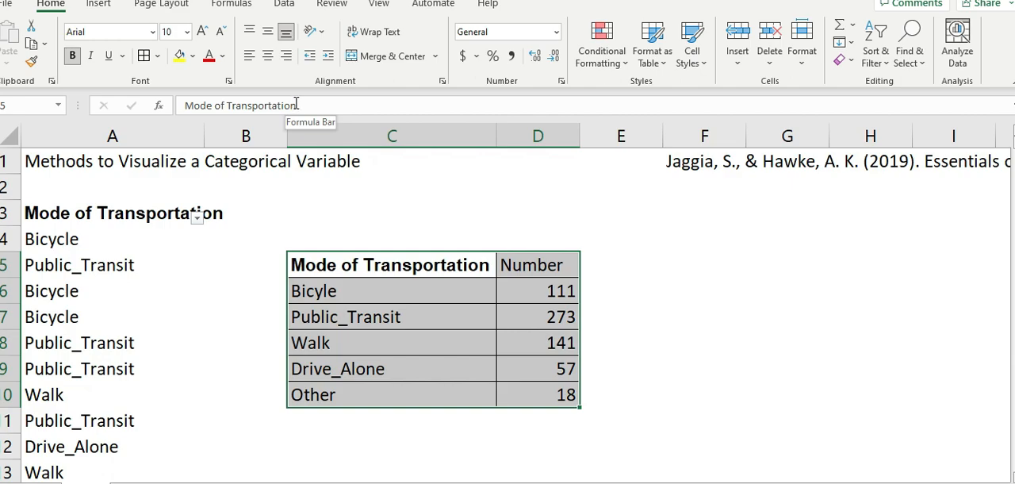
pyautogui.click(99, 7)
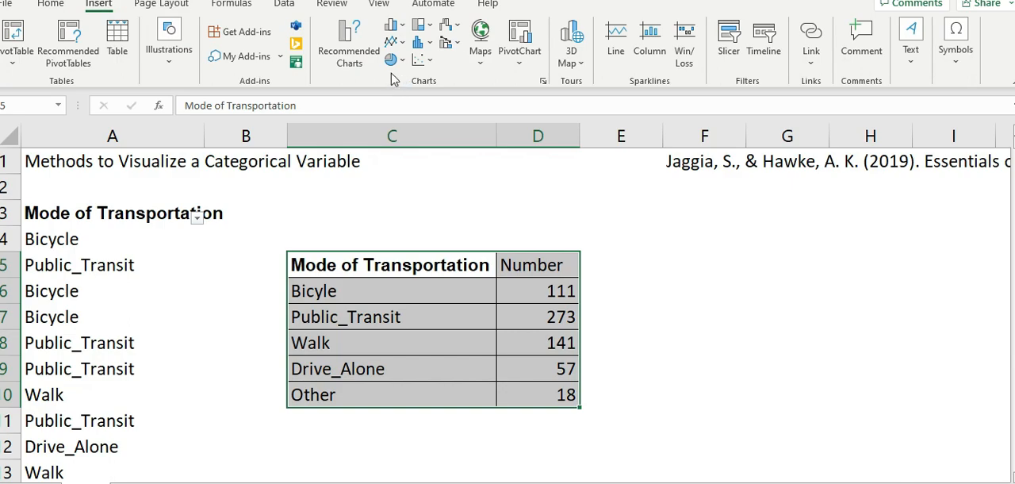
pyautogui.click(391, 24)
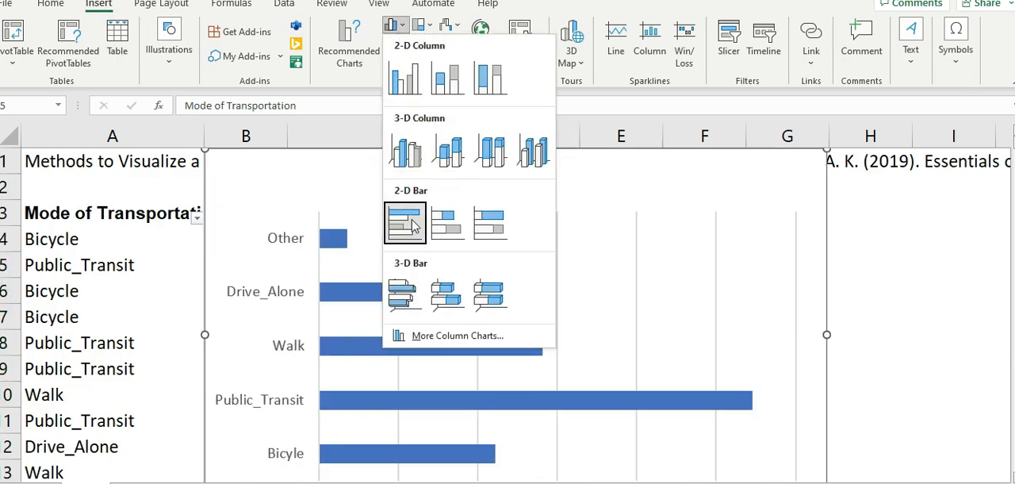
pyautogui.click(414, 227)
# - Move the bar chart away from column A so that its edge starts within column C
pyautogui.scroll(-1, 944, 323)
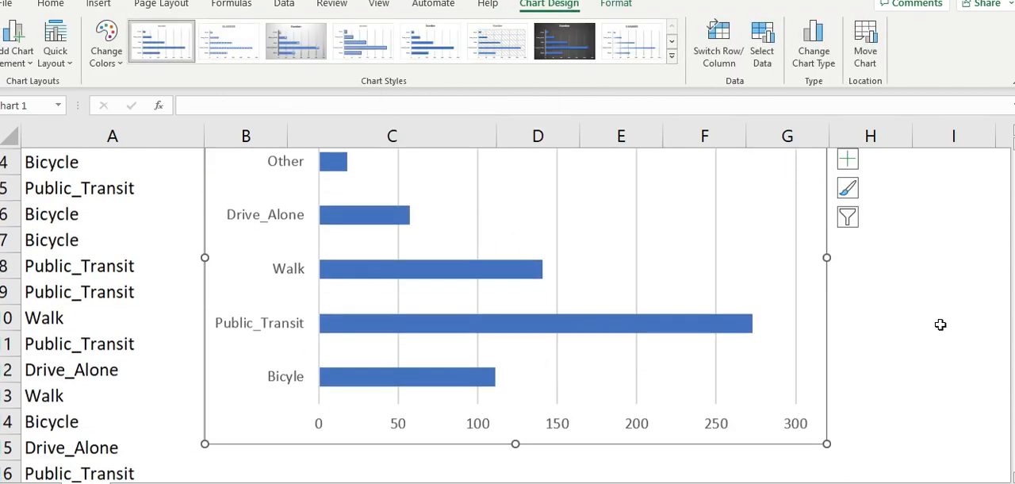
pyautogui.scroll(1, 912, 317)
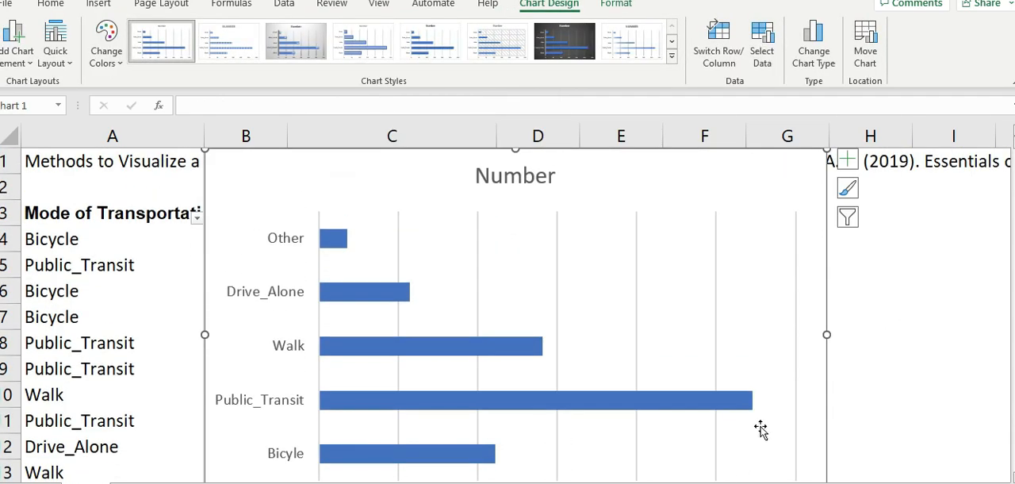
pyautogui.scroll(-2, 896, 330)
pyautogui.scroll(-2, 843, 459)
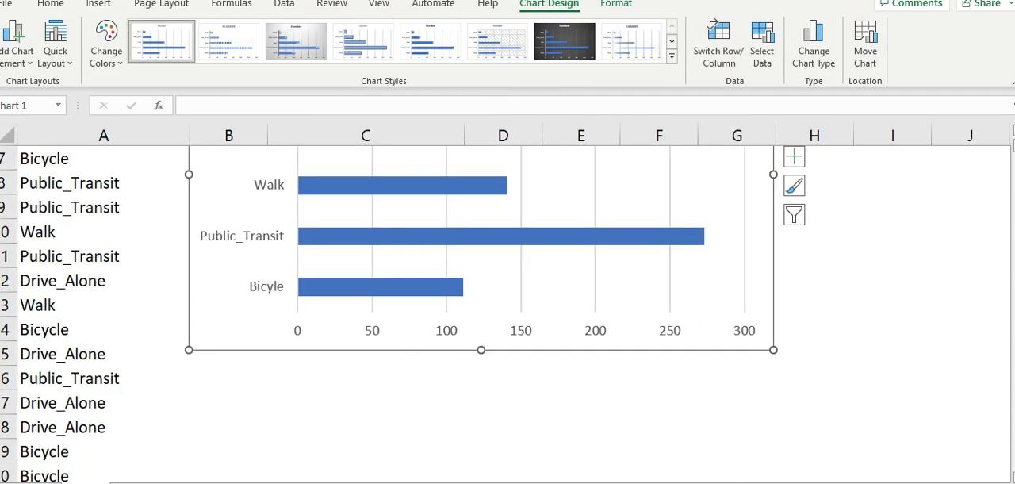
pyautogui.scroll(2, 843, 459)
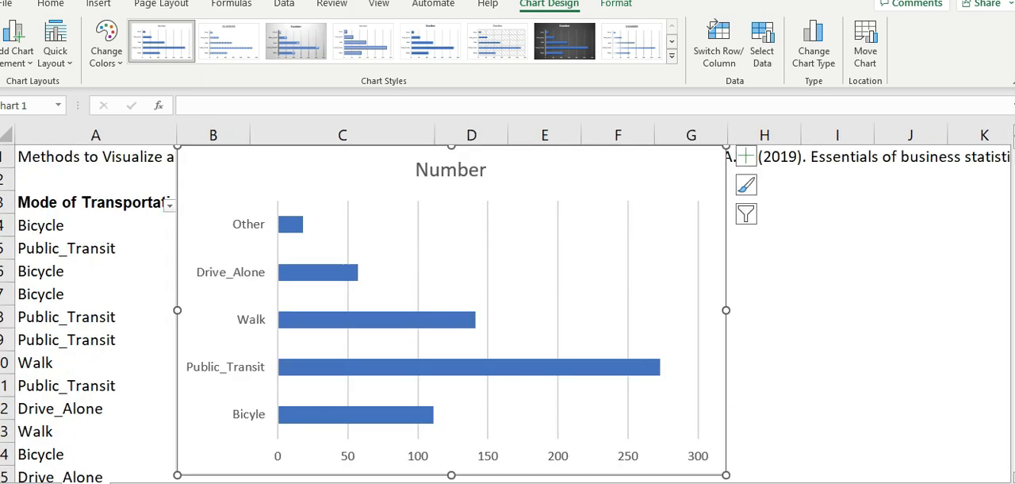
pyautogui.scroll(-1, 854, 453)
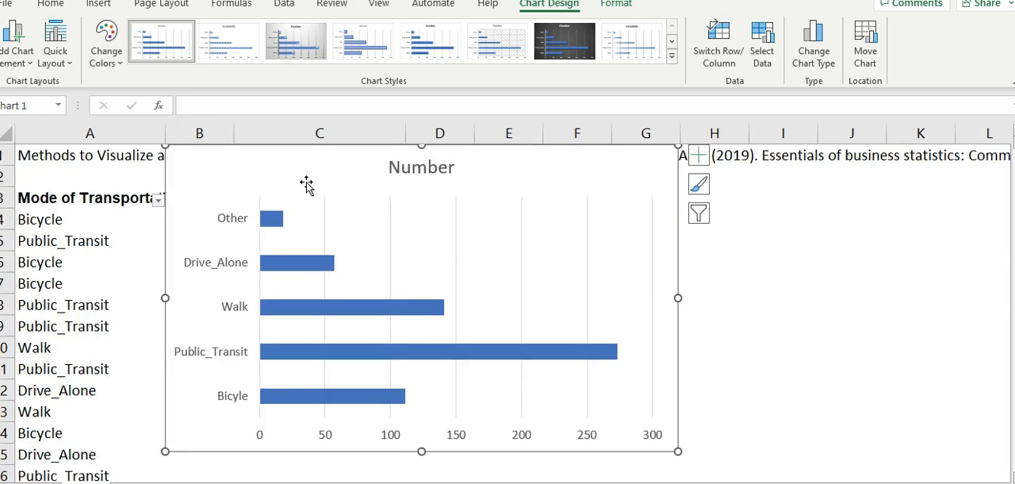
pyautogui.moveTo(306, 184); pyautogui.dragTo(381, 183)
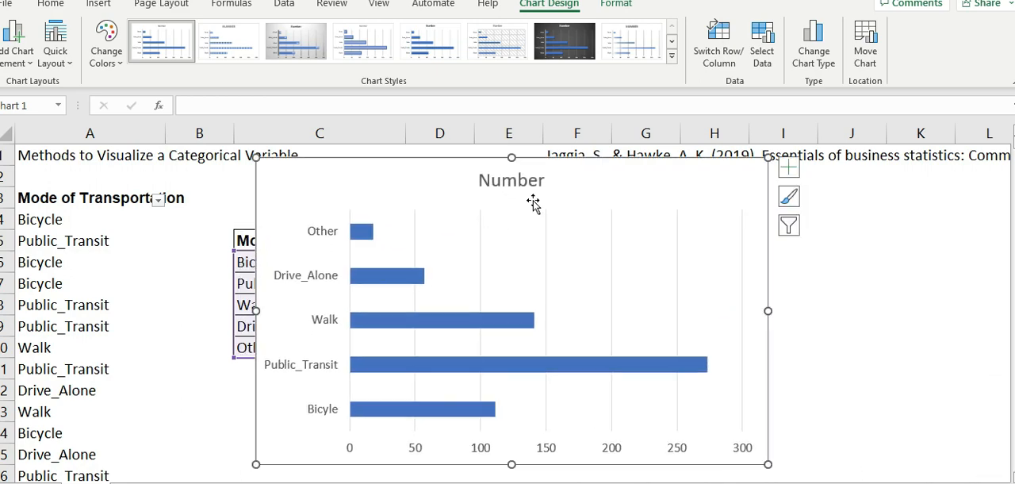
# - Replace the chart title with "Mode of Transportation", copied from the heading in A3
pyautogui.doubleClick(54, 197)
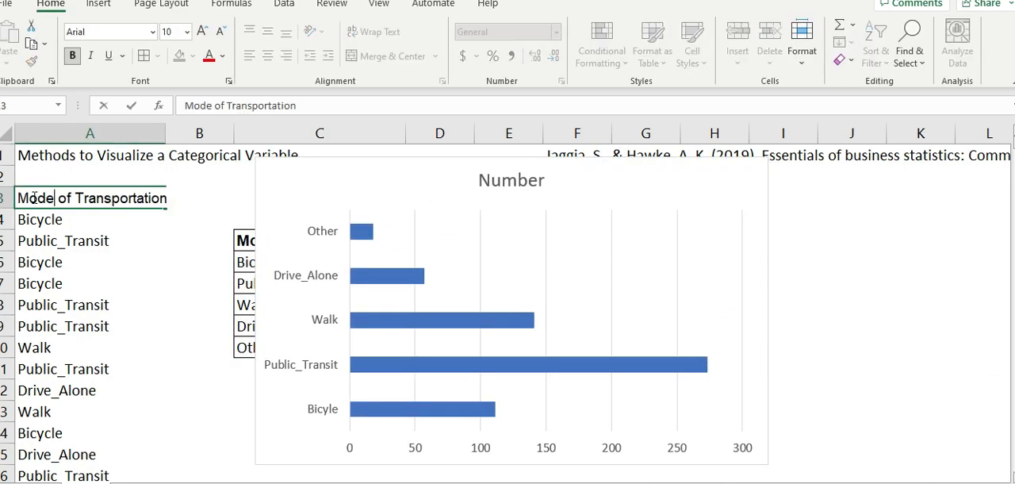
pyautogui.click(514, 182)
pyautogui.doubleClick(517, 183)
pyautogui.write('Mode of Transportation')
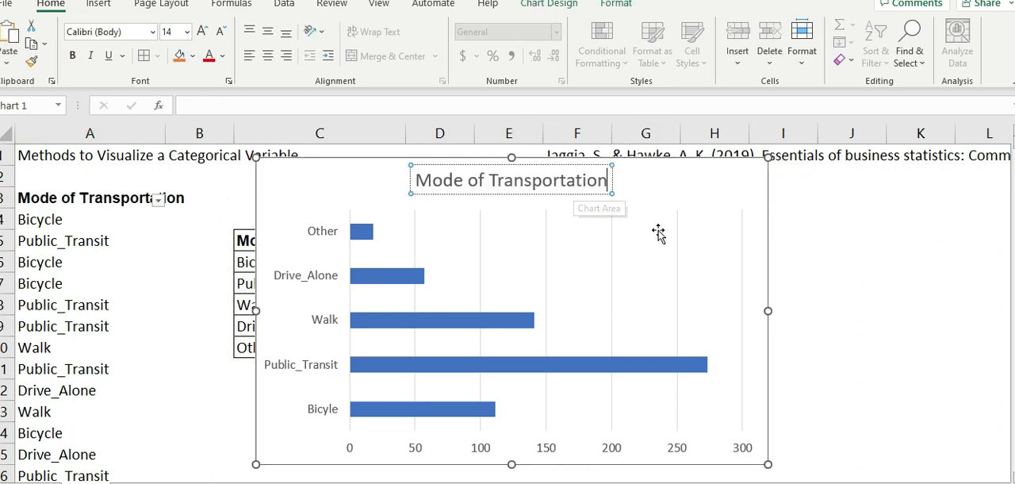
pyautogui.click(865, 280)
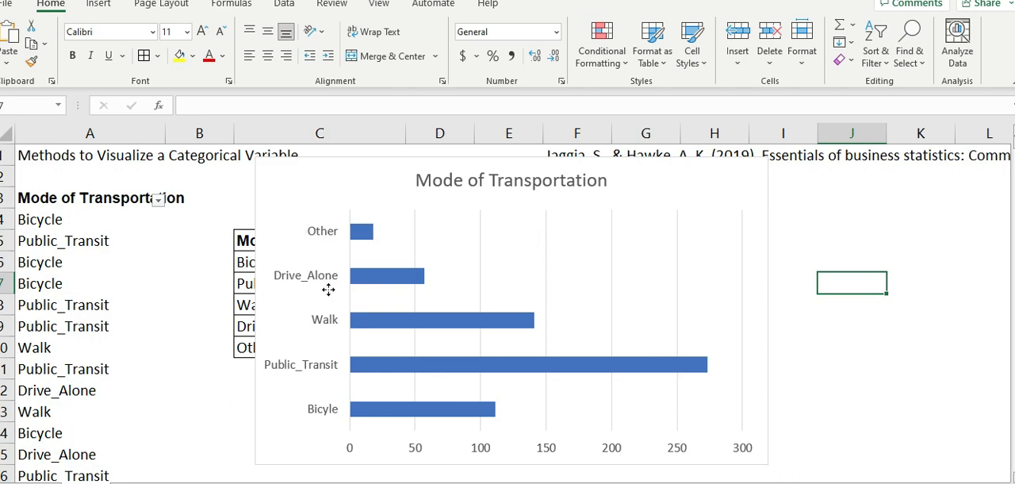
# - Add data labels to the bars of the Mode of Transportation chart
pyautogui.click(328, 290)
pyautogui.click(904, 333)
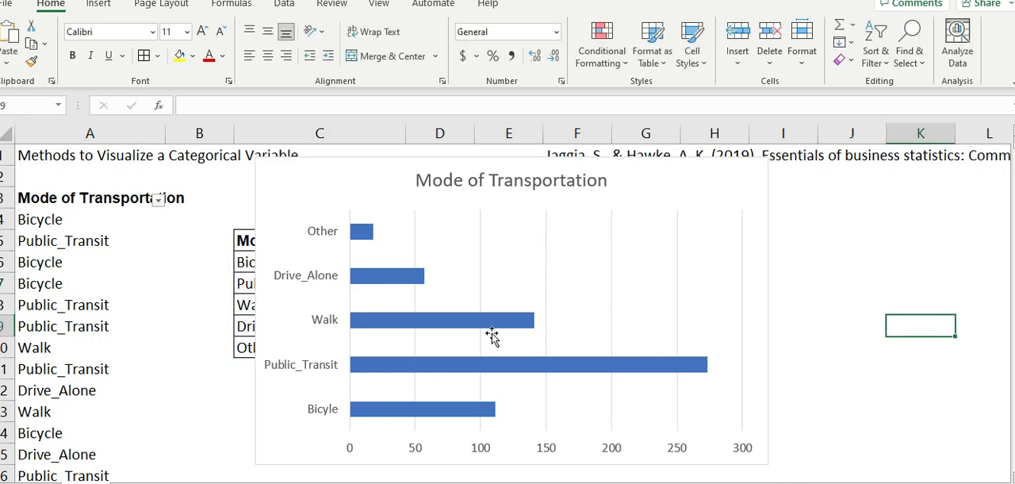
pyautogui.click(401, 278)
pyautogui.rightClick(401, 278)
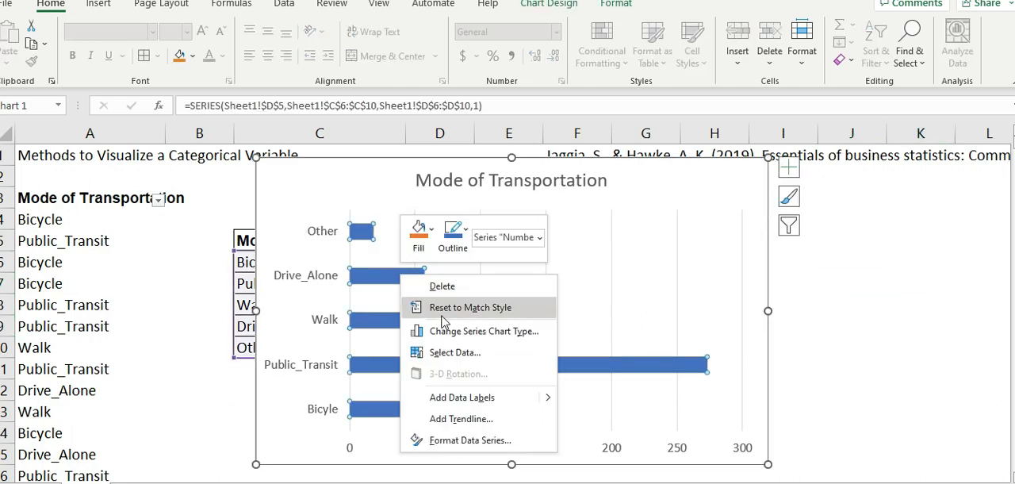
pyautogui.click(453, 396)
pyautogui.click(901, 343)
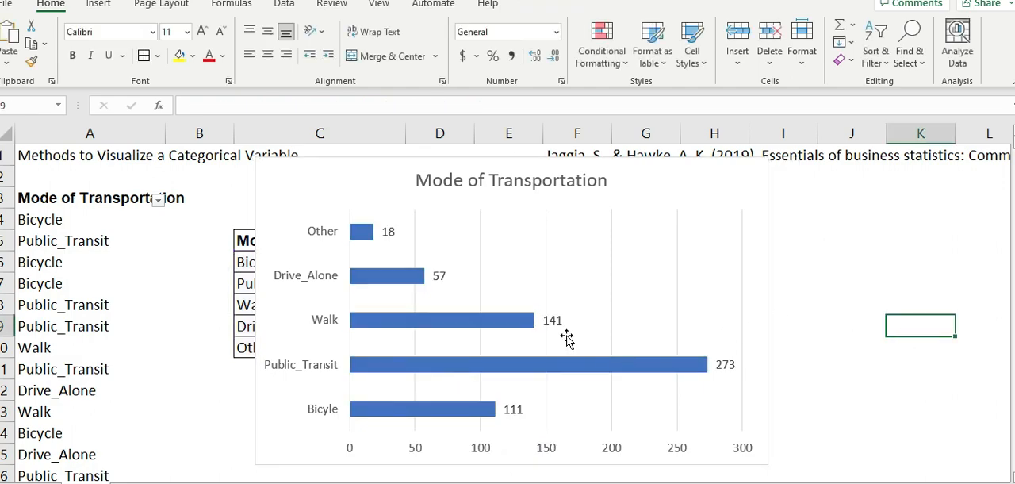
# - Try several chart styles on the bar chart and keep Style 4, with translucent outlined bars and labels inside the bars
pyautogui.click(503, 324)
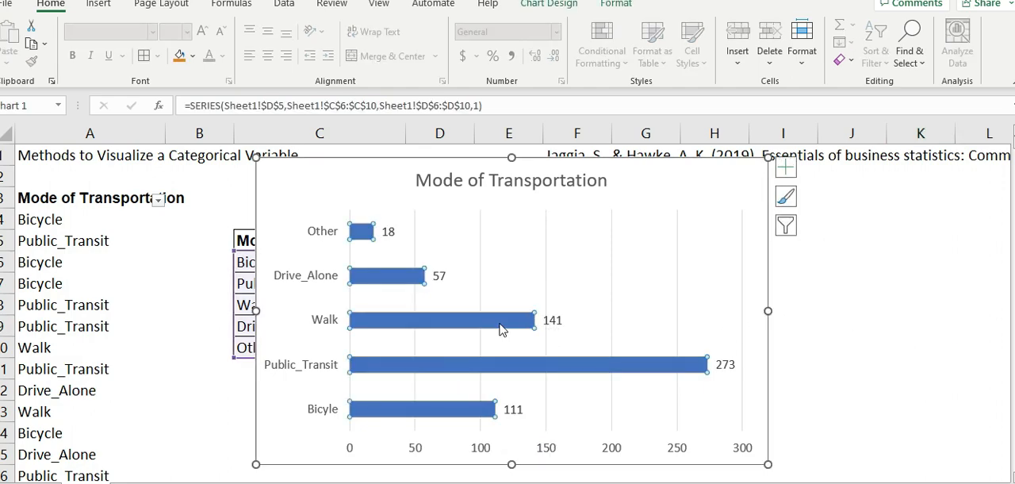
pyautogui.click(906, 326)
pyautogui.click(294, 191)
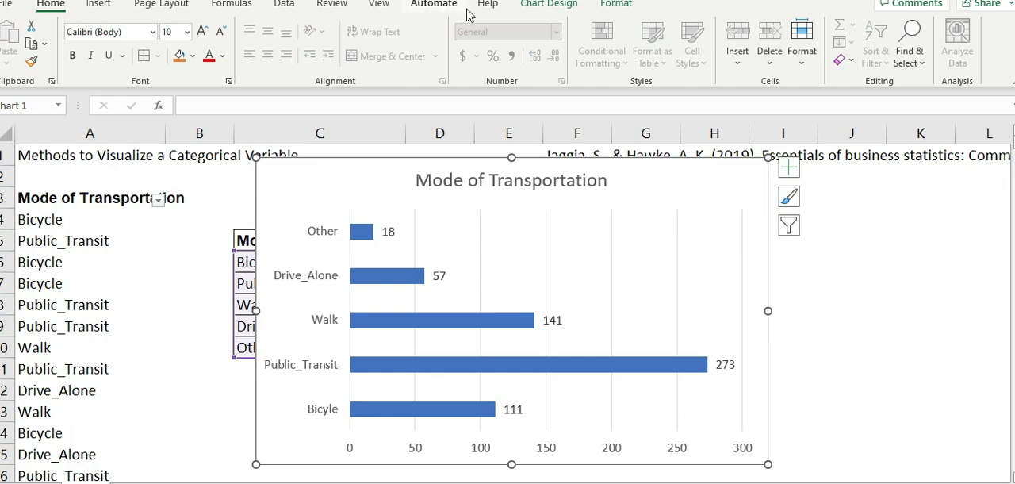
pyautogui.click(548, 4)
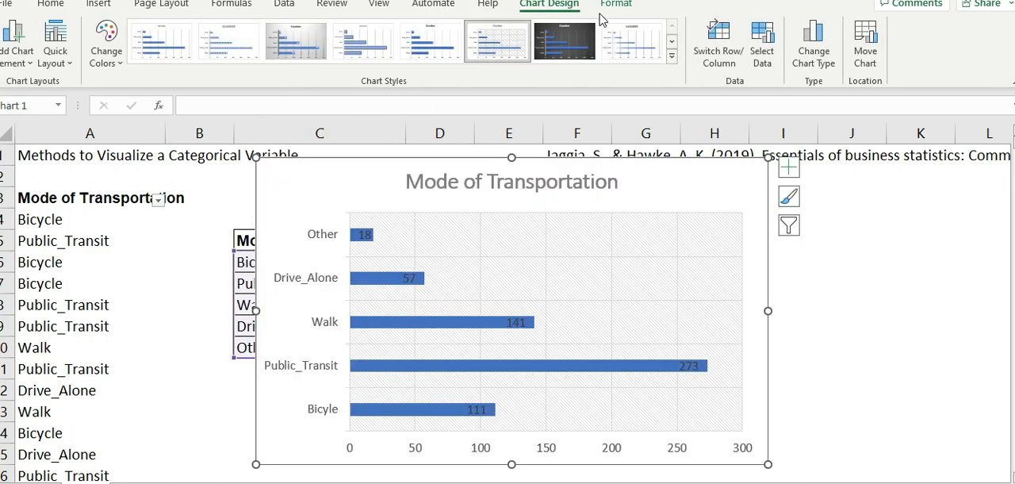
pyautogui.click(217, 57)
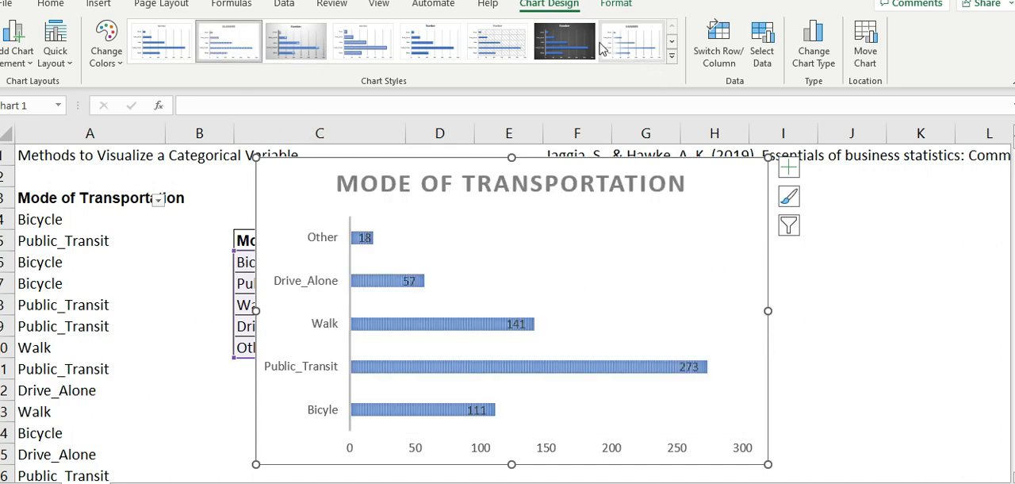
pyautogui.click(494, 49)
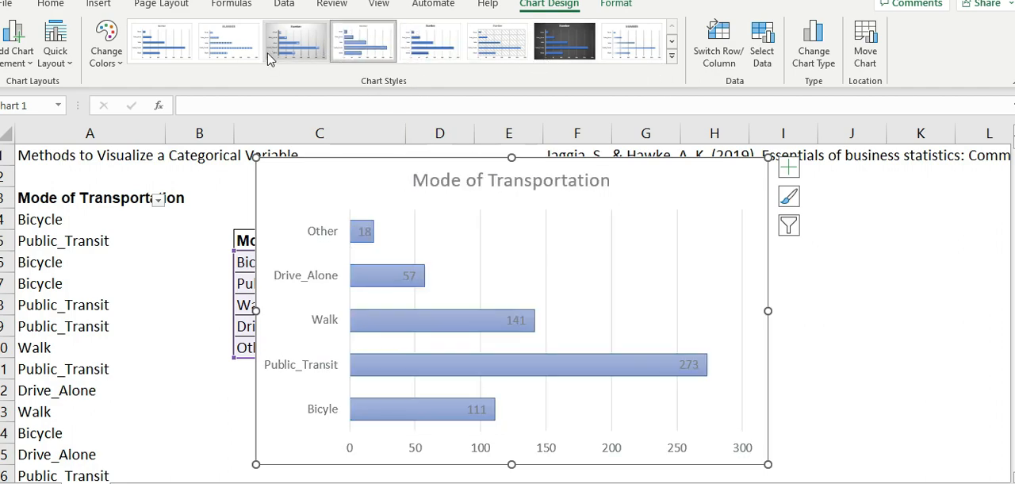
pyautogui.click(226, 46)
pyautogui.click(181, 45)
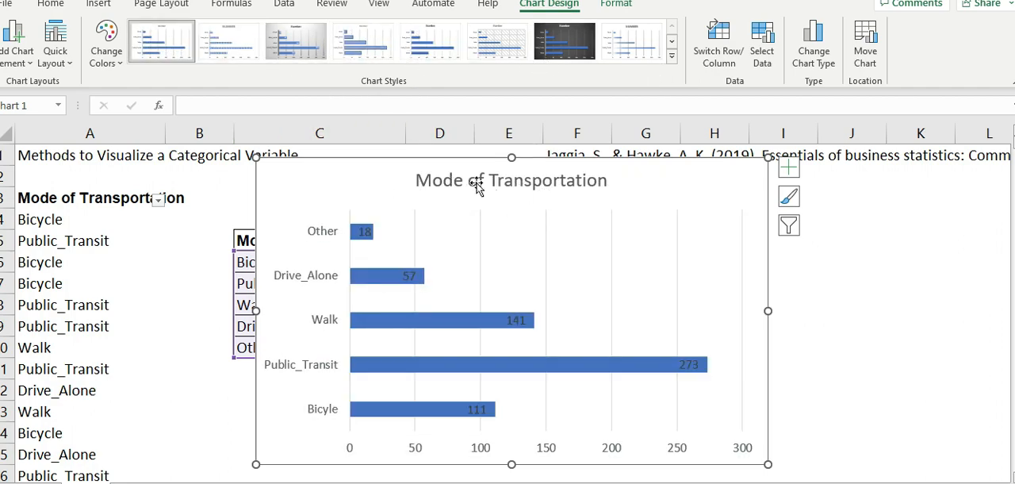
pyautogui.click(632, 46)
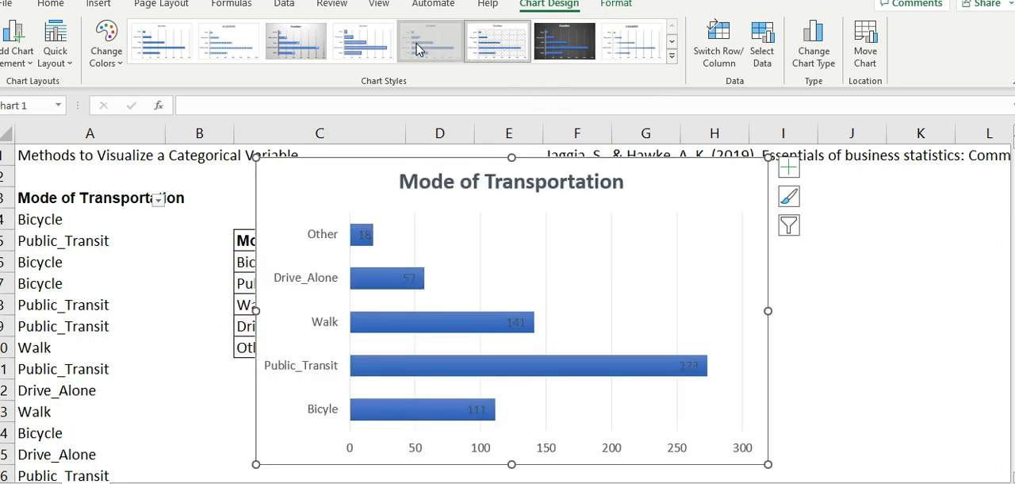
pyautogui.click(364, 45)
pyautogui.click(909, 308)
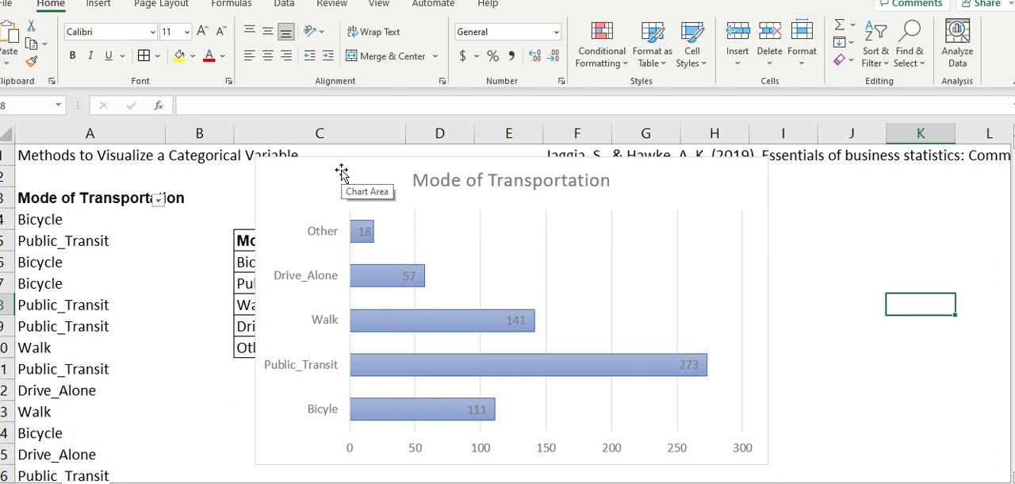
# - Move the bar chart clear of the frequency table so that its upper corner sits near cell M5
pyautogui.click(338, 169)
pyautogui.moveTo(267, 177); pyautogui.dragTo(983, 200)
pyautogui.hotkey('ctrl', 'z')
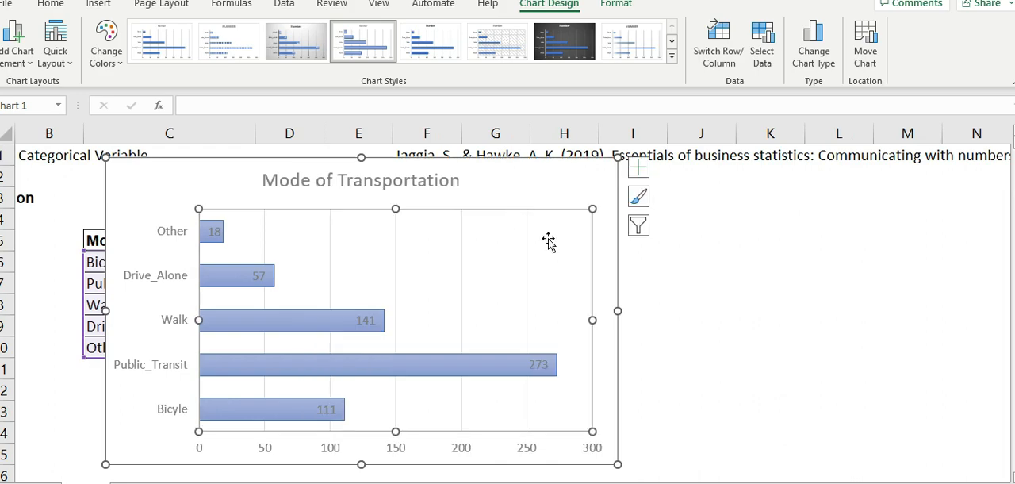
pyautogui.moveTo(199, 176); pyautogui.dragTo(846, 266)
pyautogui.click(579, 270)
pyautogui.click(751, 257)
pyautogui.moveTo(751, 256); pyautogui.dragTo(873, 251)
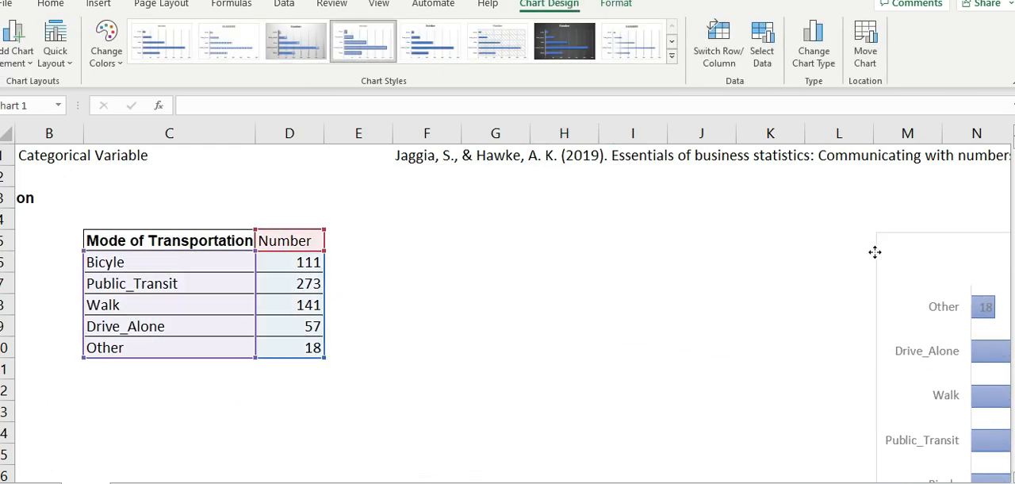
# - Insert a 2-D pie chart from the frequency table in C5:D10
pyautogui.click(425, 262)
pyautogui.press('Left')
pyautogui.press('Left')
pyautogui.press('Left')
pyautogui.press('Left')
pyautogui.press('Left')
pyautogui.press('Up')
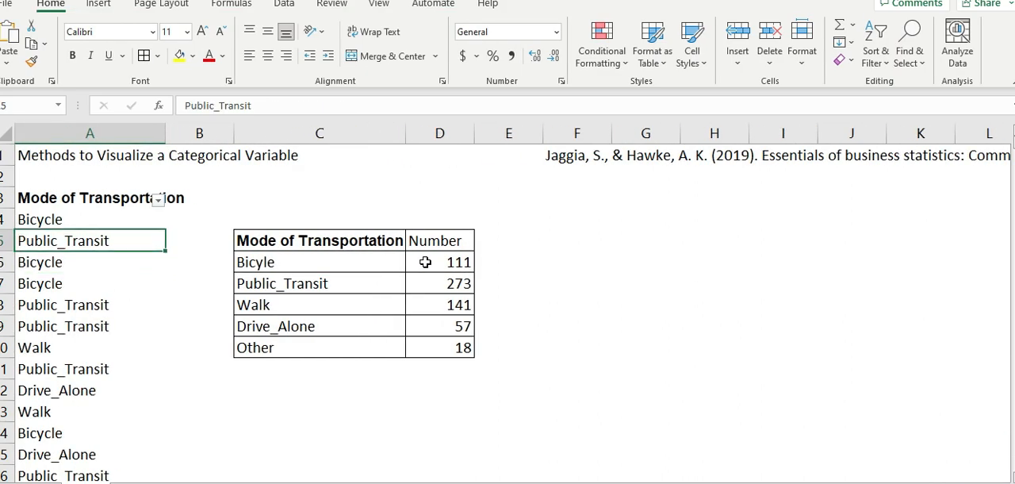
pyautogui.press('Right')
pyautogui.press('Up')
pyautogui.moveTo(284, 242); pyautogui.dragTo(453, 355)
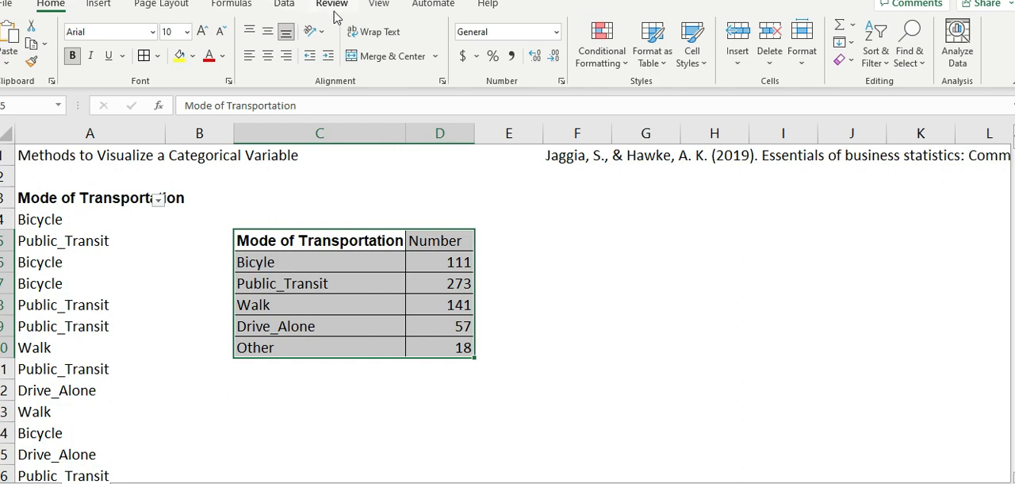
pyautogui.click(98, 4)
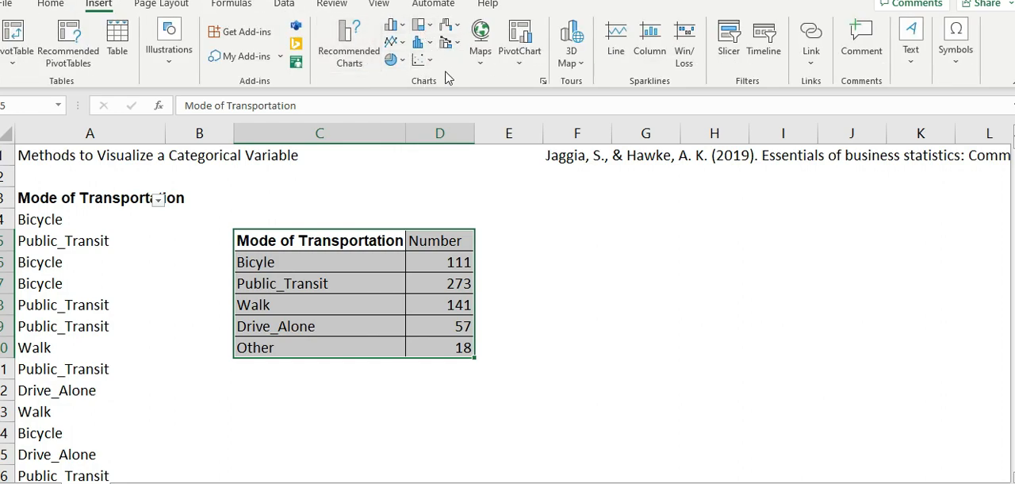
pyautogui.click(393, 61)
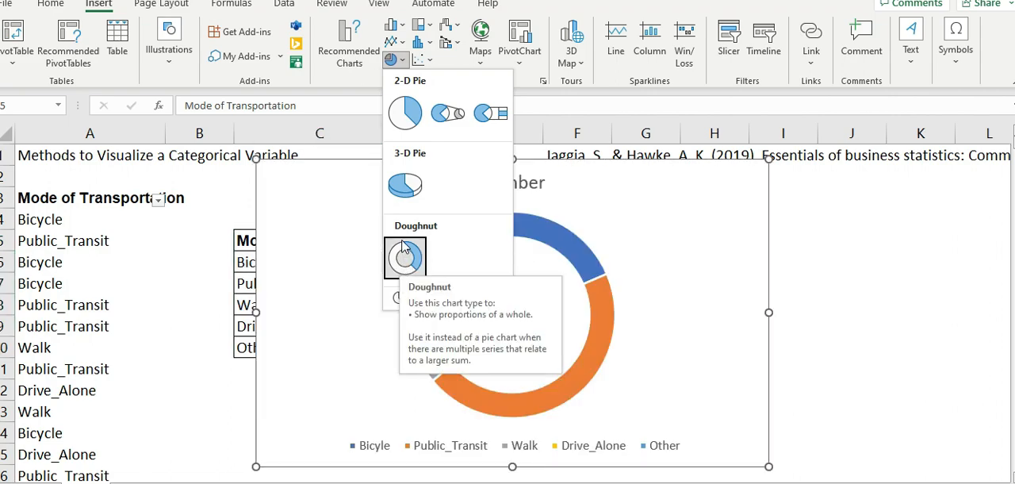
pyautogui.click(403, 112)
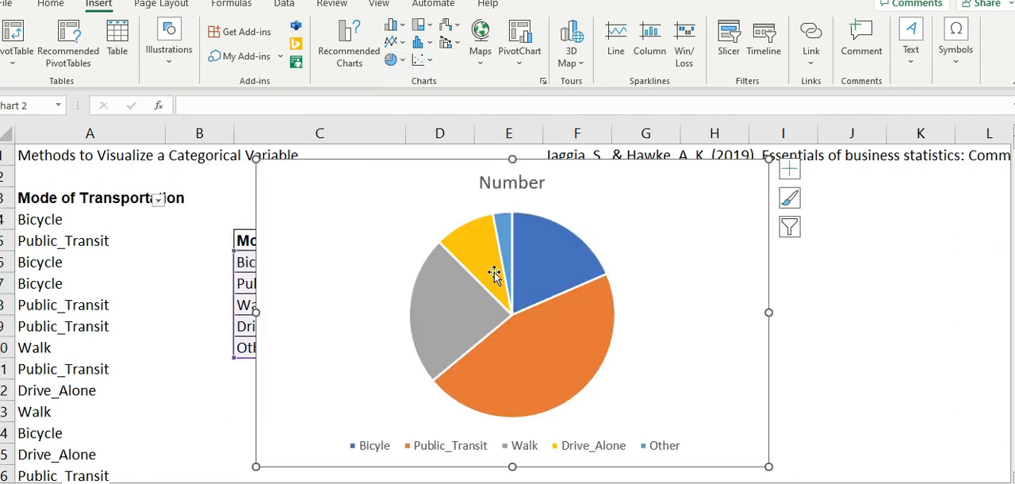
# - Enlarge the pie chart by stretching its lower edge down to about row 18
pyautogui.scroll(-1, 556, 429)
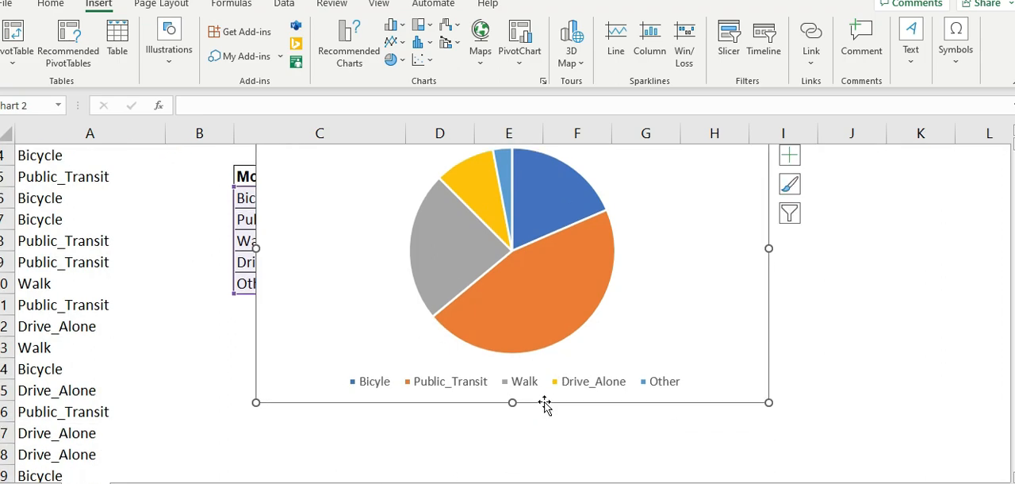
pyautogui.moveTo(513, 402); pyautogui.dragTo(517, 473)
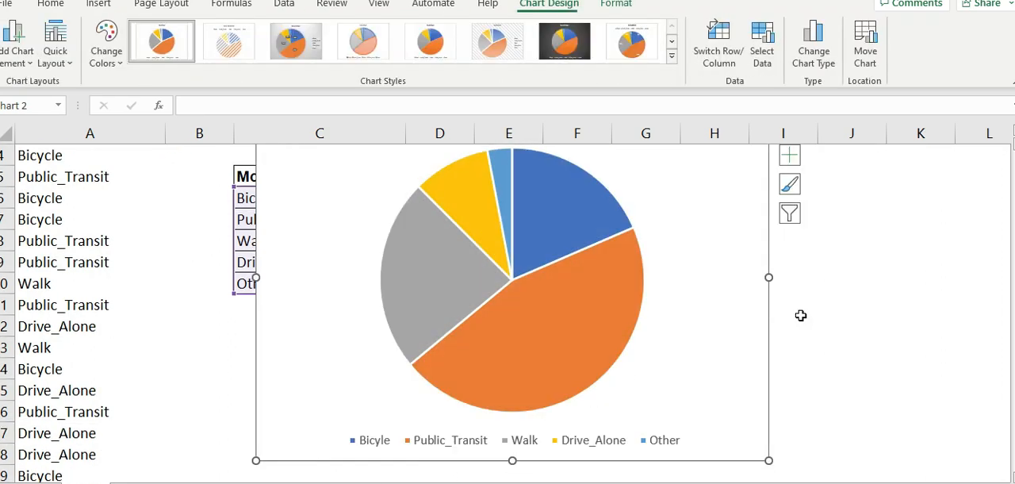
pyautogui.scroll(1, 650, 278)
pyautogui.scroll(-1, 641, 241)
pyautogui.scroll(-1, 641, 240)
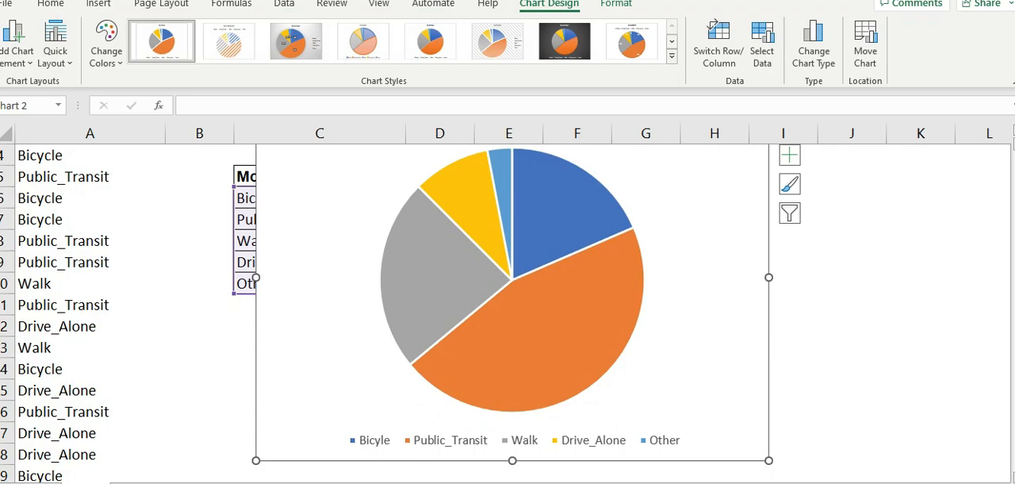
pyautogui.click(888, 482)
pyautogui.click(889, 482)
pyautogui.scroll(-2, 551, 370)
pyautogui.scroll(2, 546, 346)
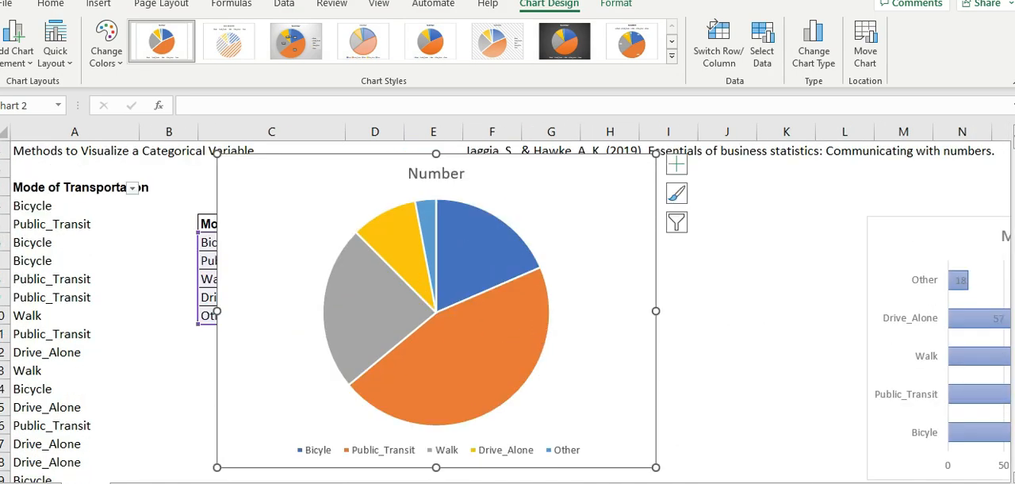
# - Apply Style 6 with the hatched background to the pie chart and replace its title with "Mode of Transportation", copied from A3
pyautogui.click(299, 44)
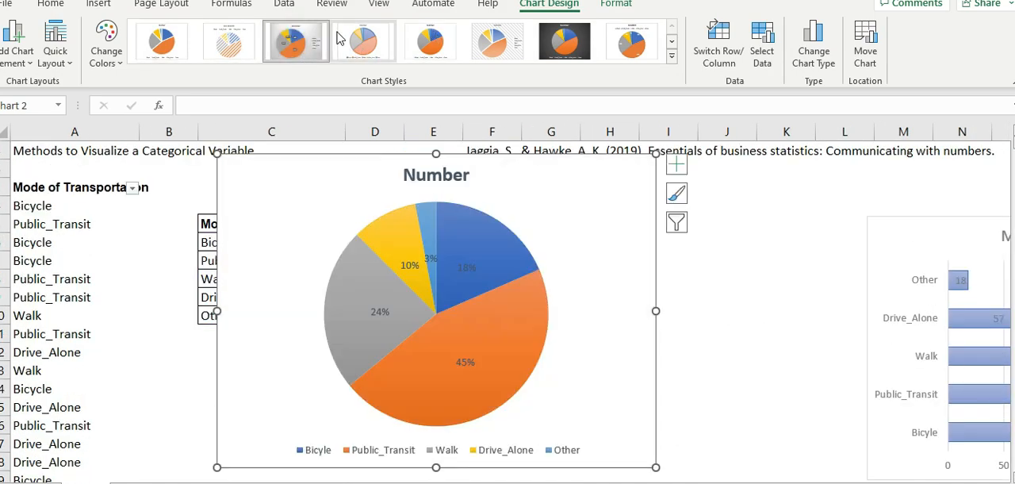
pyautogui.click(497, 45)
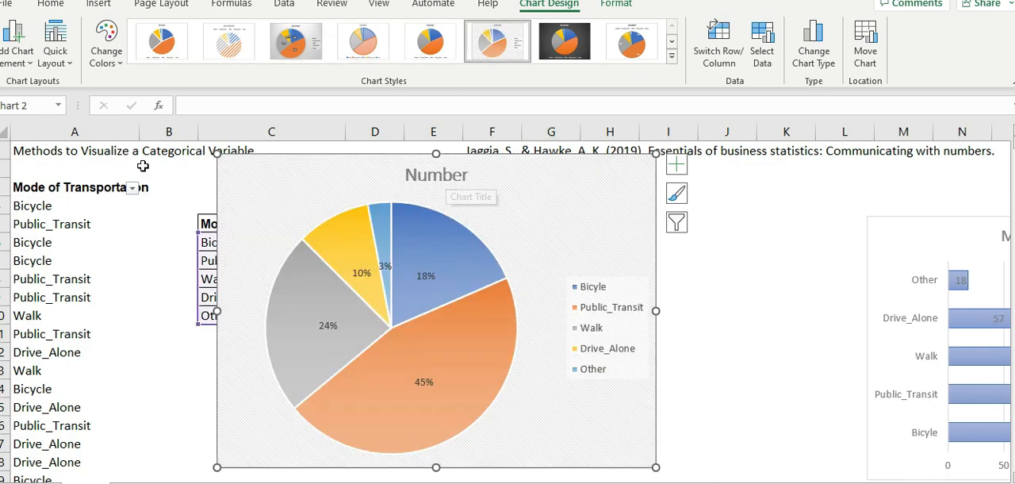
pyautogui.click(83, 188)
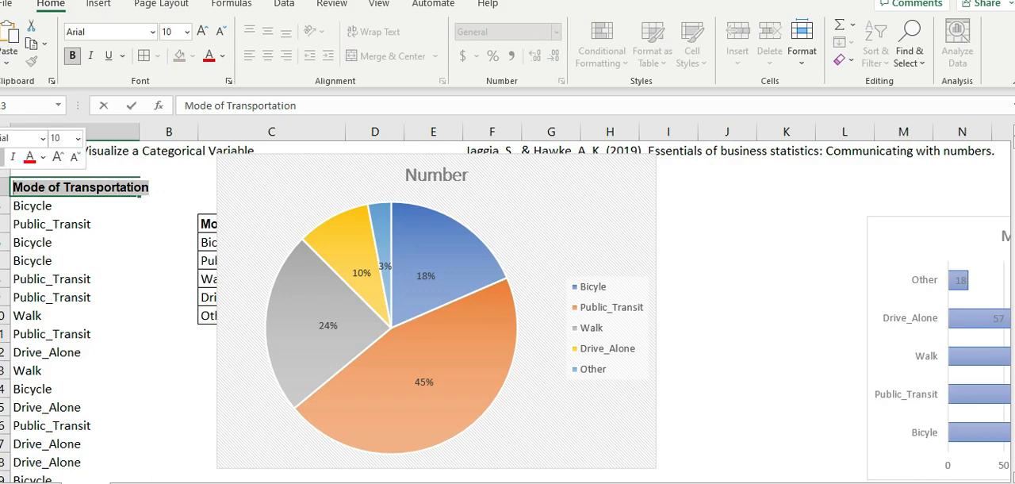
pyautogui.click(431, 178)
pyautogui.doubleClick(430, 177)
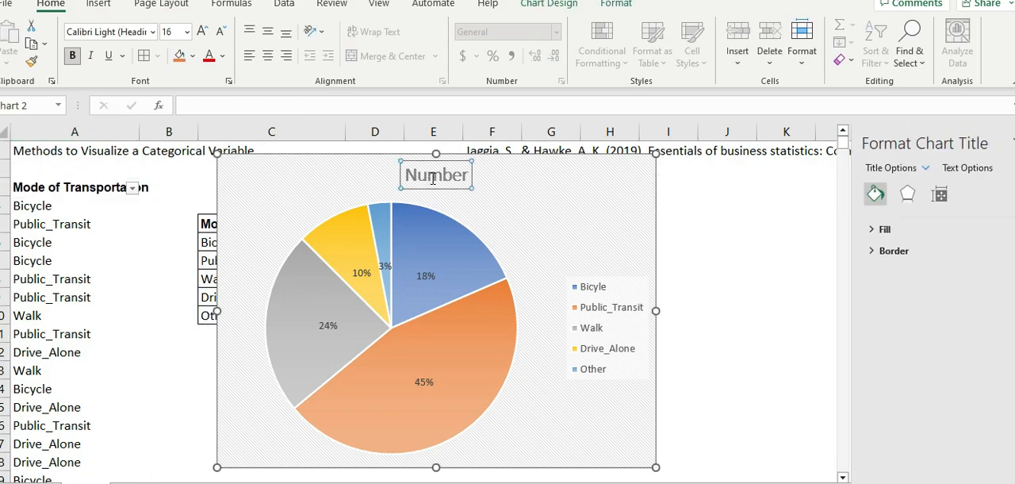
pyautogui.doubleClick(460, 183)
pyautogui.write('Mode of Transportation')
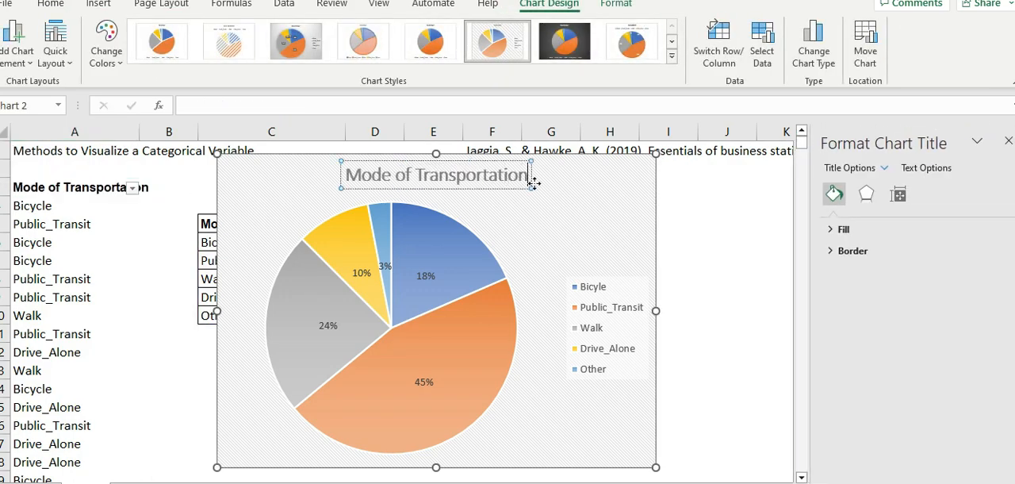
pyautogui.click(746, 243)
# - Try out other chart styles on the pie chart and return to Style 6 with the hatched background
pyautogui.click(421, 4)
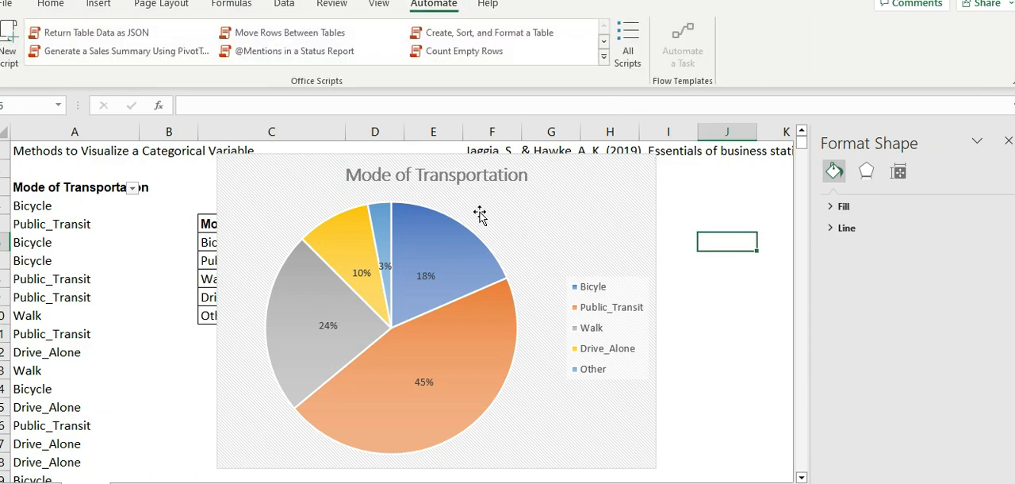
pyautogui.click(521, 193)
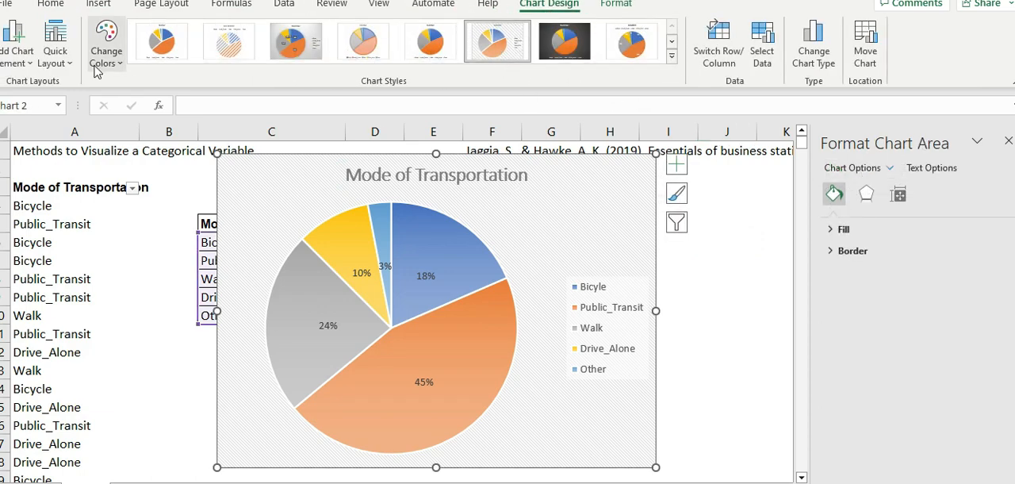
pyautogui.click(57, 65)
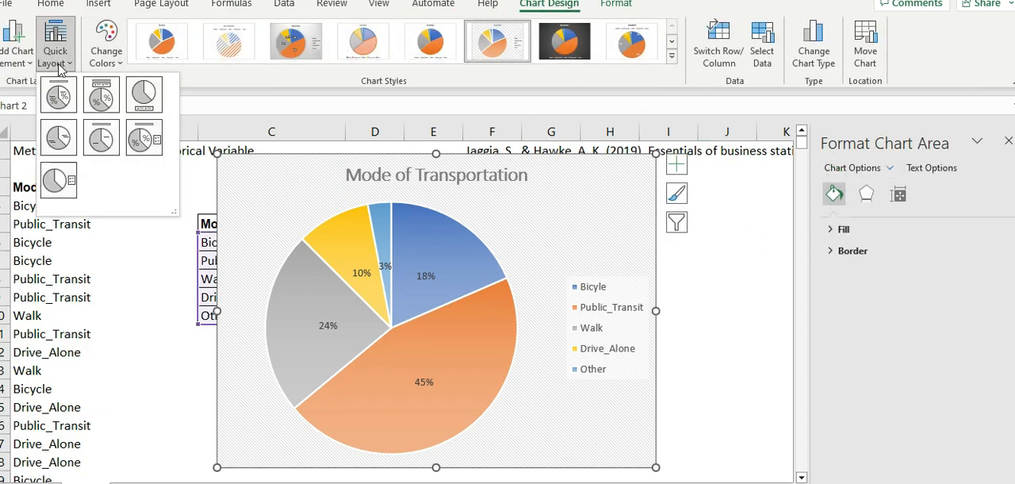
pyautogui.click(554, 94)
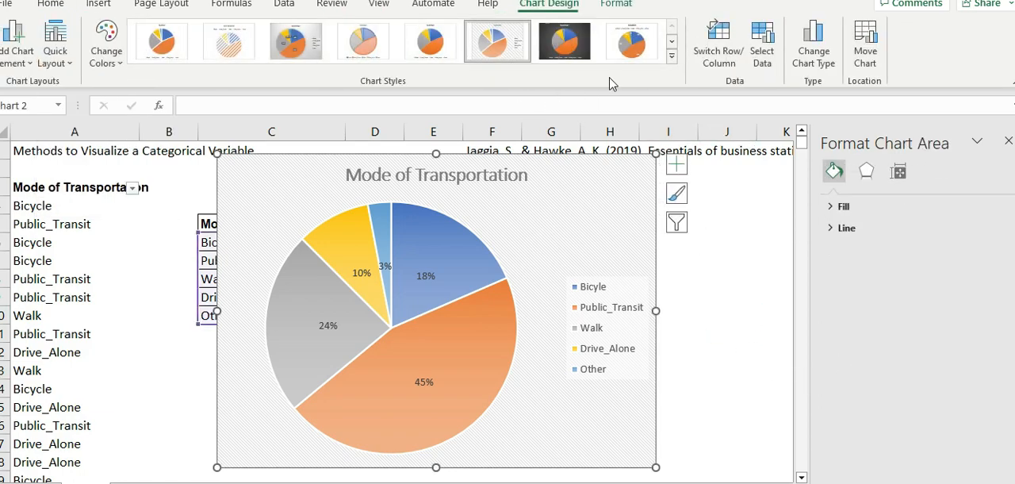
pyautogui.click(632, 42)
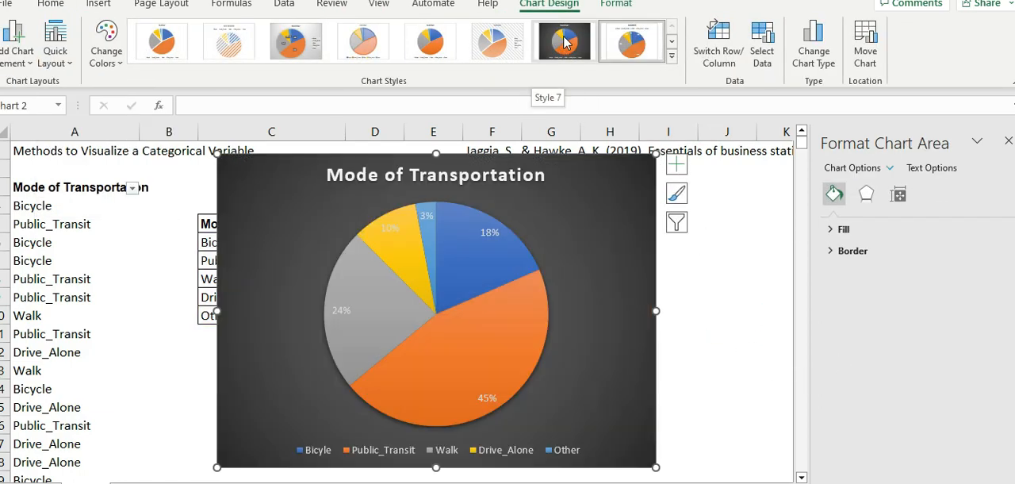
pyautogui.click(564, 44)
pyautogui.click(430, 41)
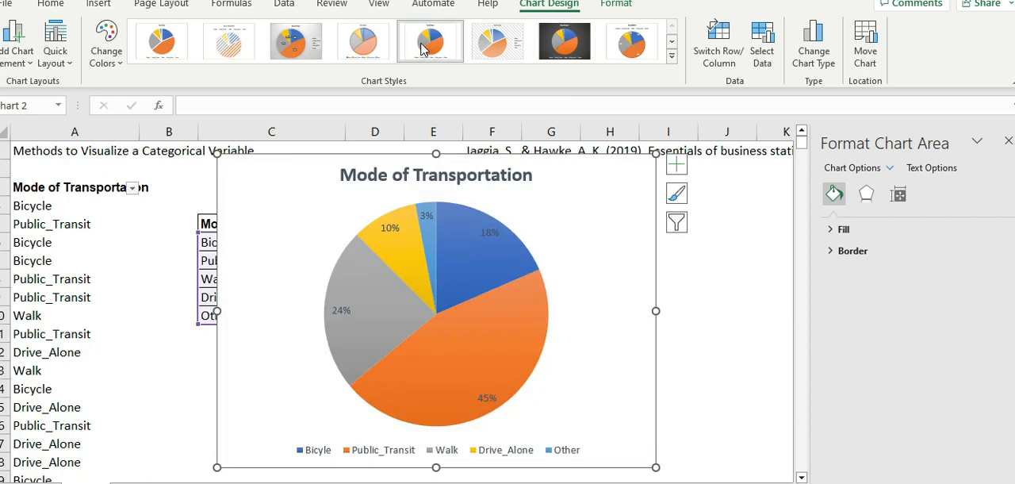
pyautogui.click(303, 48)
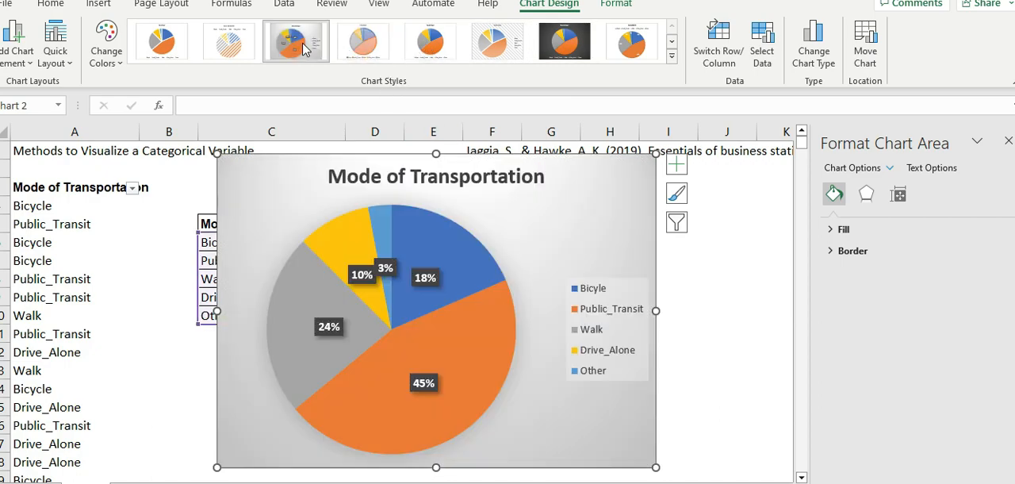
pyautogui.click(229, 42)
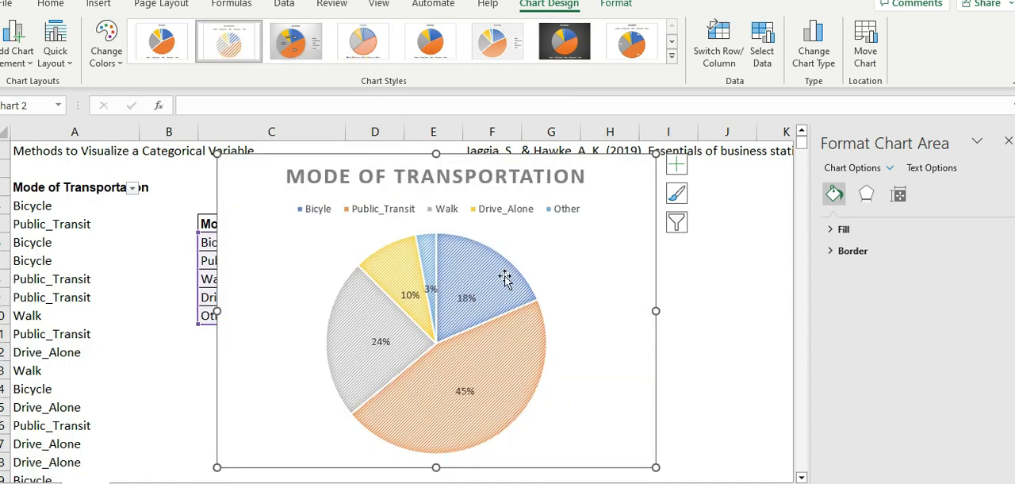
pyautogui.click(162, 44)
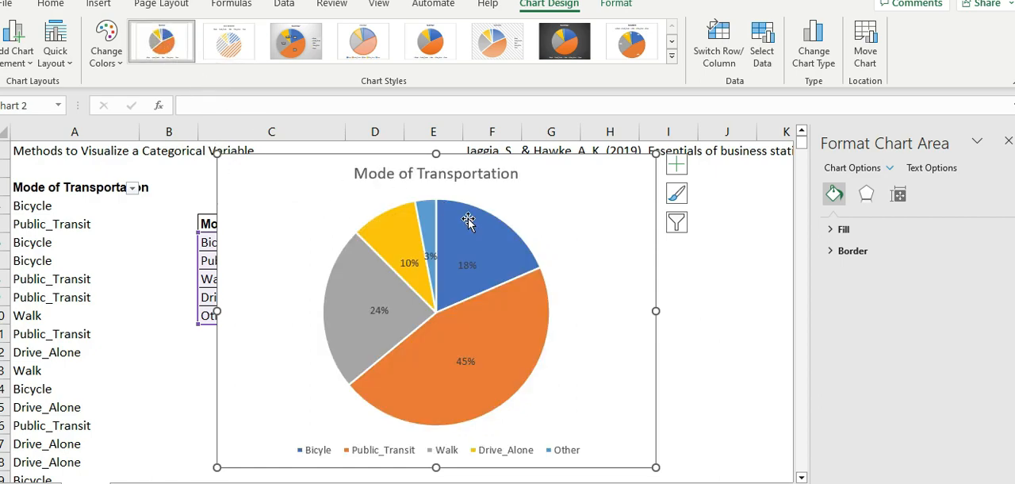
pyautogui.click(671, 56)
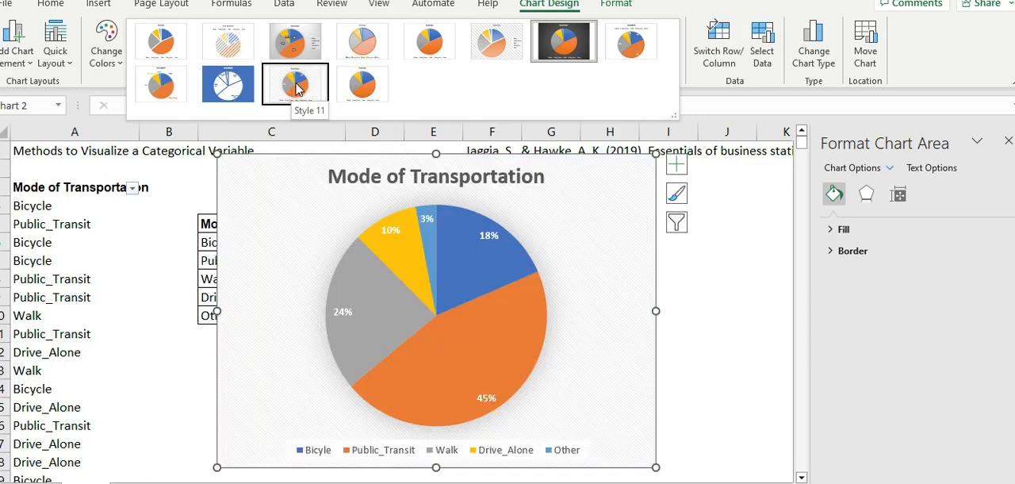
pyautogui.click(488, 45)
pyautogui.click(742, 367)
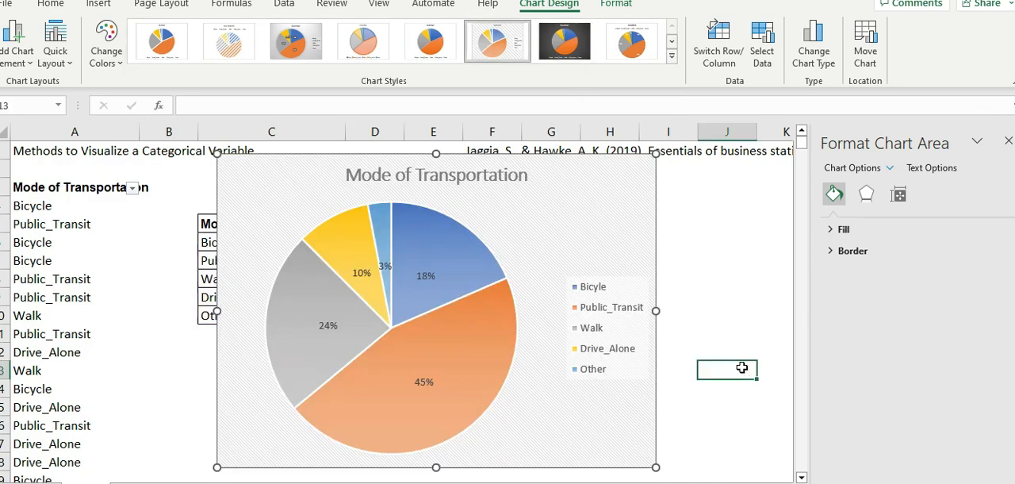
# - Deselect the pie chart and close the formatting pane
pyautogui.click(690, 311)
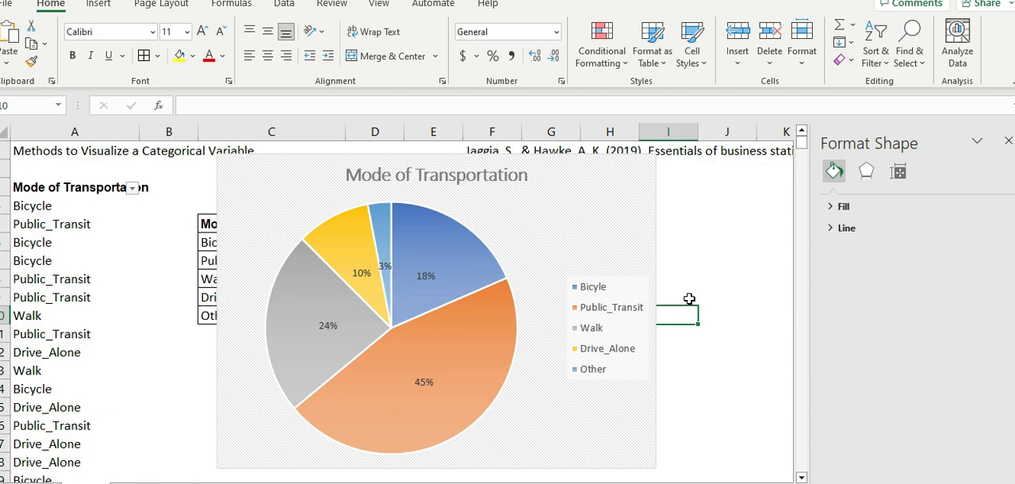
pyautogui.click(1007, 144)
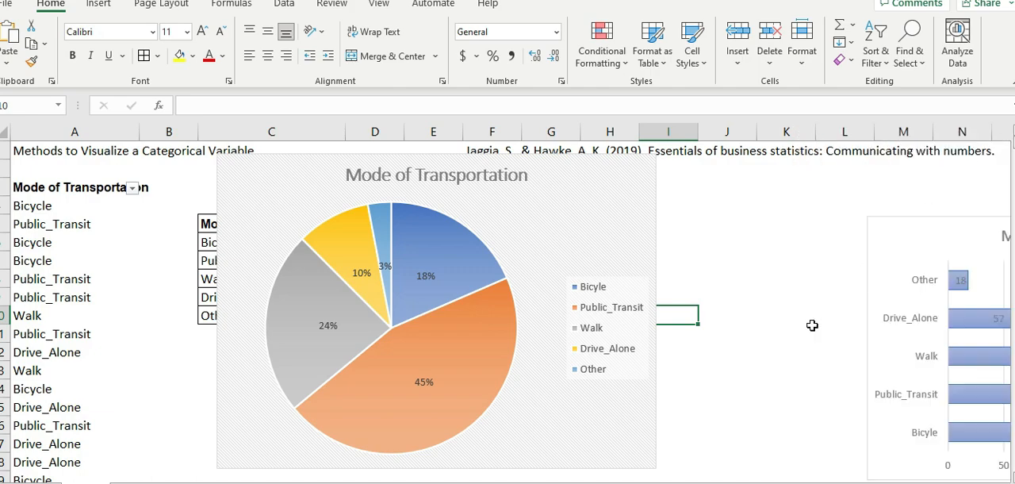
pyautogui.click(765, 329)
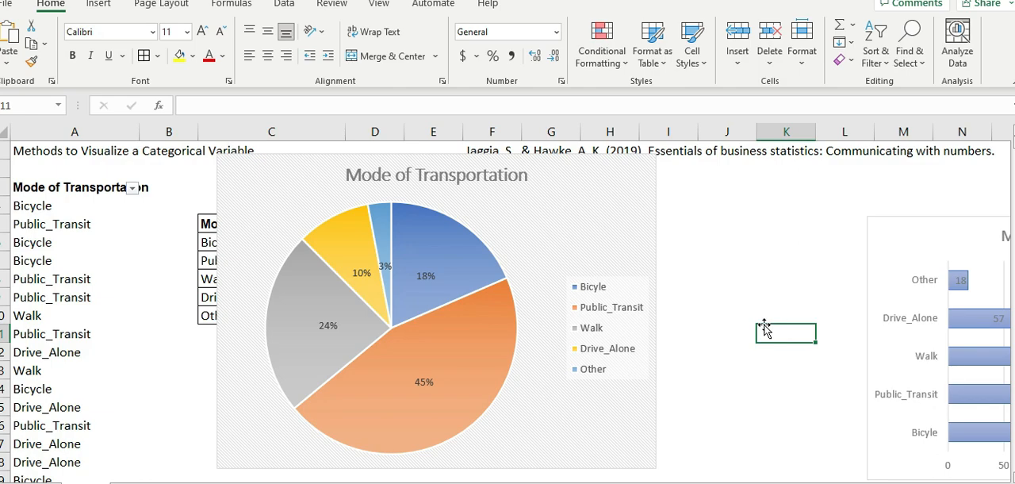
pyautogui.click(743, 309)
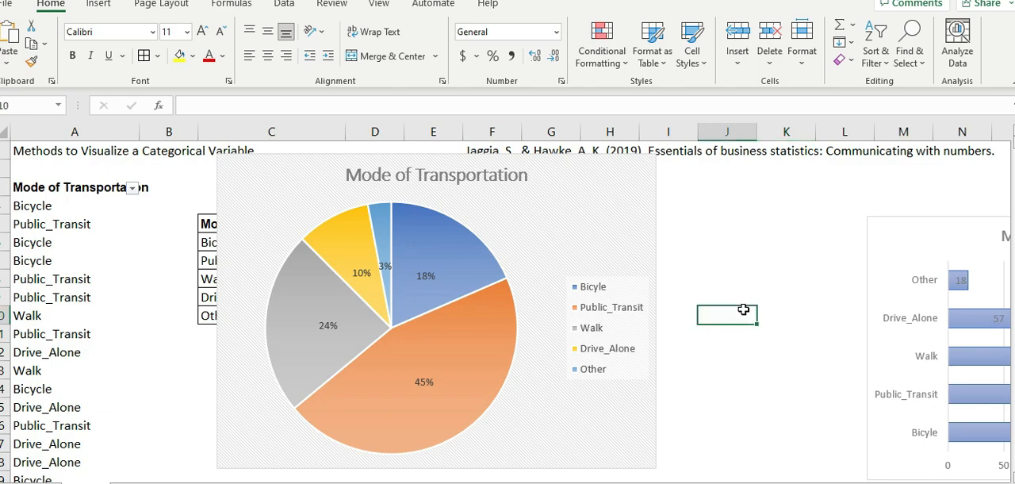